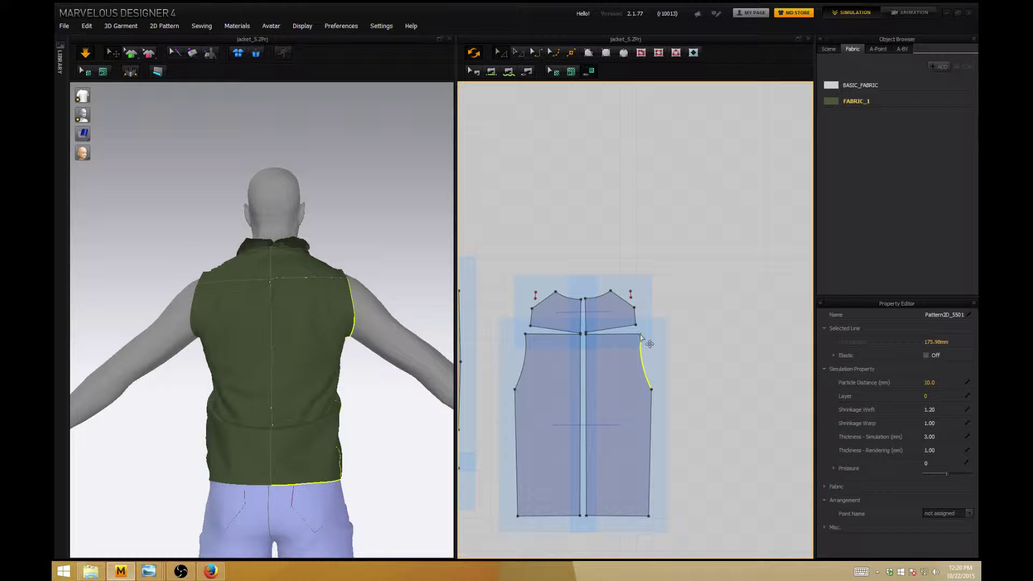
- Move the upper armhole corner of the back body panel slightly inward toward the center seam
{"action": "left_click", "coordinate": [640, 335]}
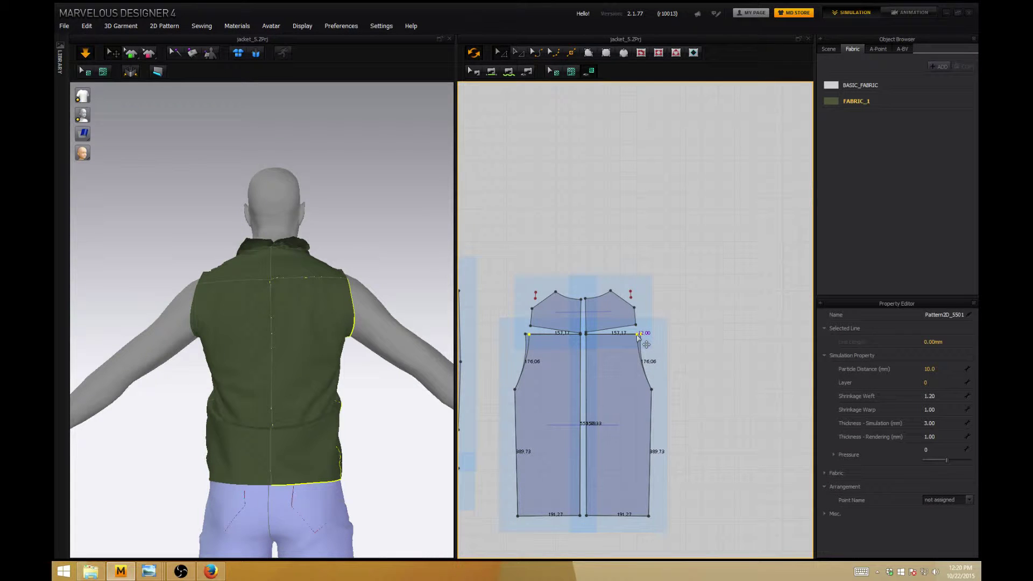
{"action": "left_click_drag", "start_coordinate": [640, 335], "coordinate": [637, 335]}
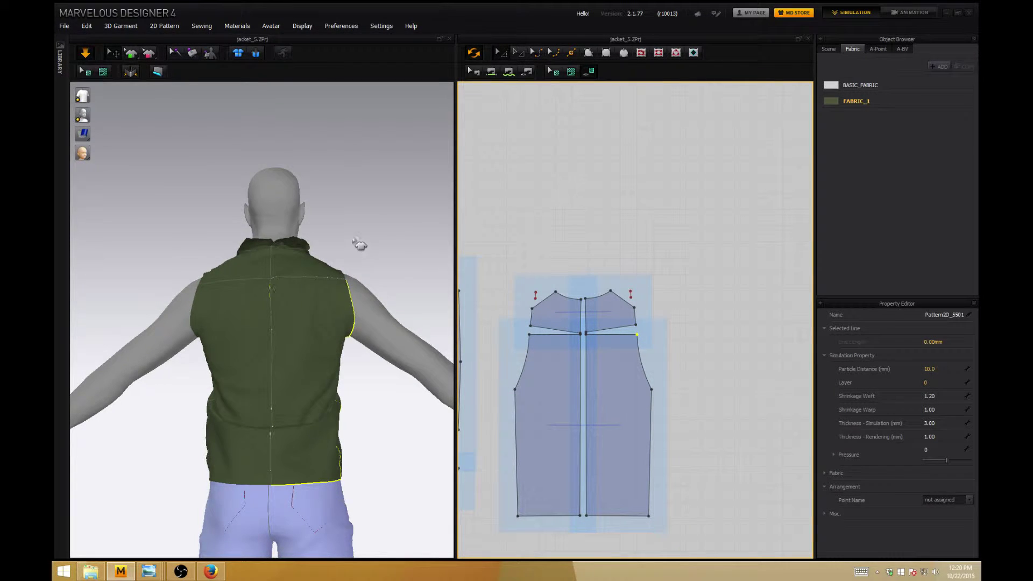
{"action": "right_click_drag", "start_coordinate": [357, 243], "coordinate": [355, 321]}
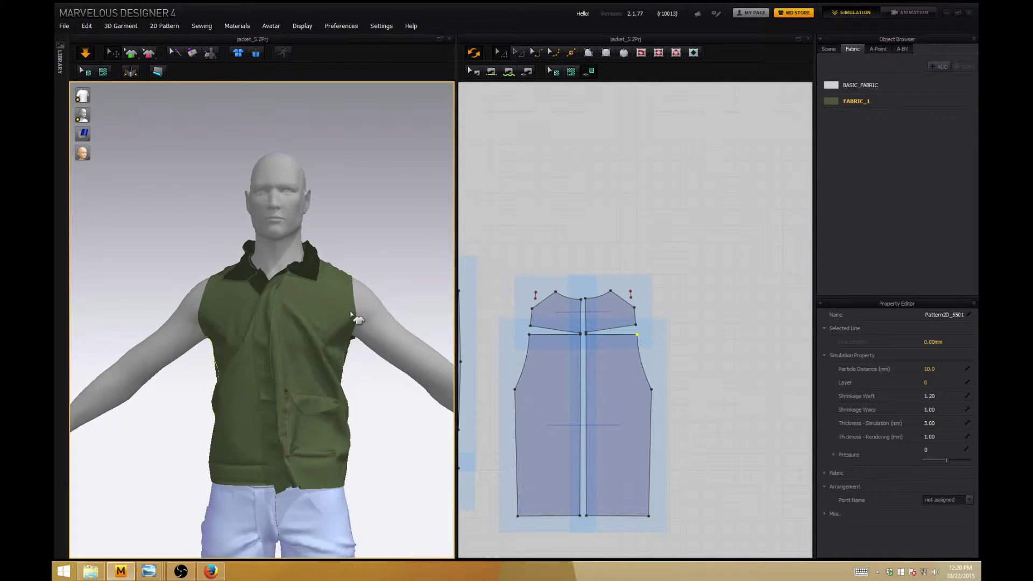
- Deepen the armhole curve of the front panel with the pockets to about 233 mm long using Edit Curvature
{"action": "left_click", "coordinate": [350, 312]}
{"action": "middle_click_drag", "start_coordinate": [509, 381], "coordinate": [720, 362]}
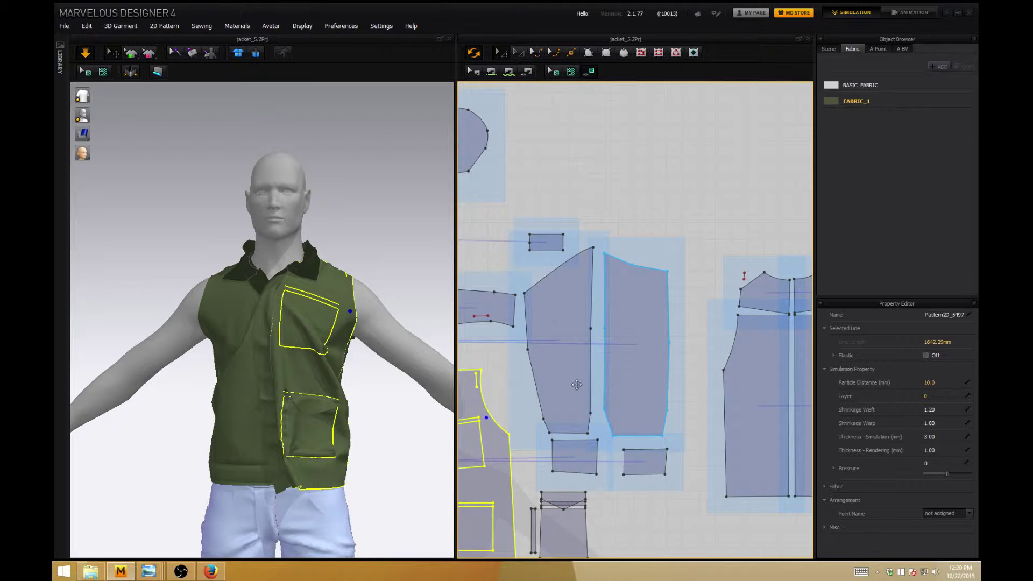
{"action": "scroll", "coordinate": [560, 388], "scroll_direction": "down", "scroll_amount": 2}
{"action": "scroll", "coordinate": [534, 399], "scroll_direction": "up", "scroll_amount": 3}
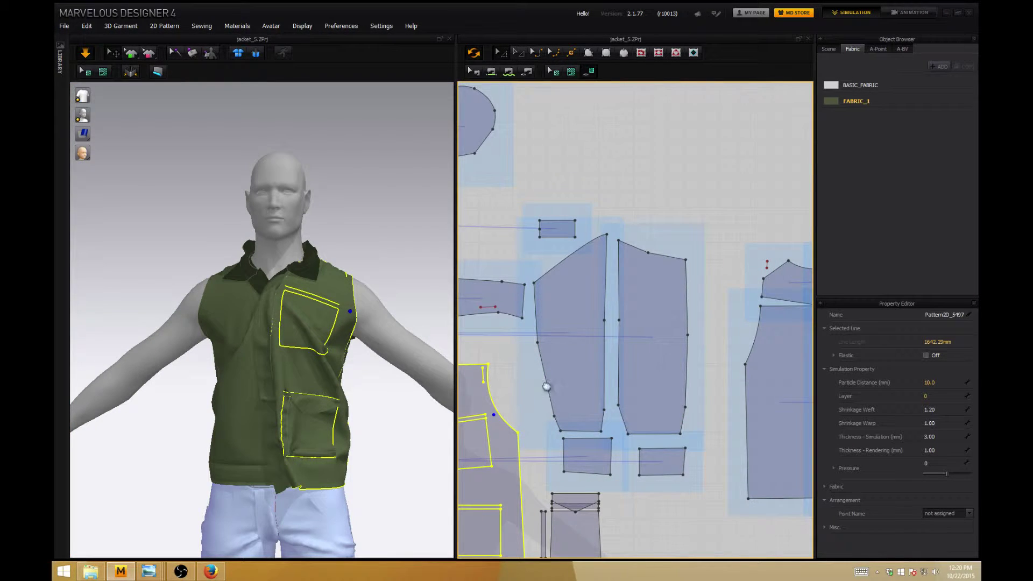
{"action": "middle_click_drag", "start_coordinate": [547, 387], "coordinate": [577, 372]}
{"action": "mouse_move", "coordinate": [389, 371]}
{"action": "right_mouse_down"}
{"action": "mouse_move", "coordinate": [362, 364]}
{"action": "mouse_move", "coordinate": [386, 370]}
{"action": "right_mouse_up"}
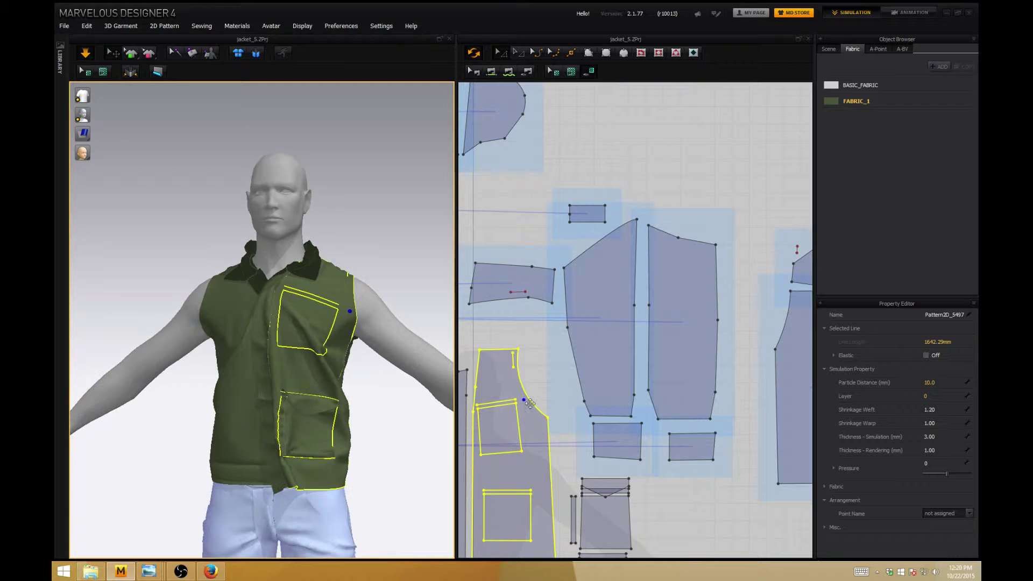
{"action": "left_click", "coordinate": [534, 391]}
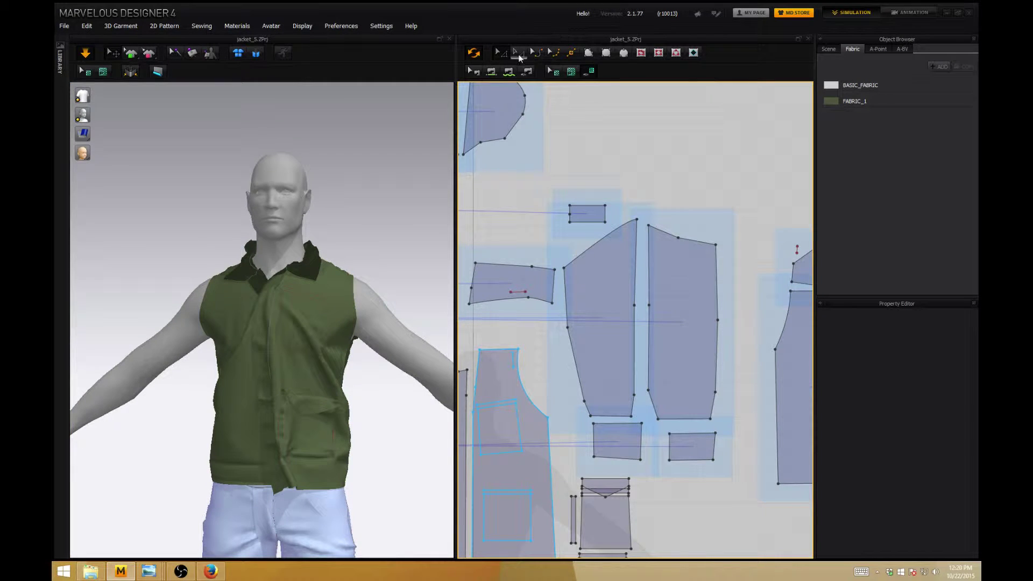
{"action": "left_click", "coordinate": [518, 54]}
{"action": "left_click", "coordinate": [533, 408]}
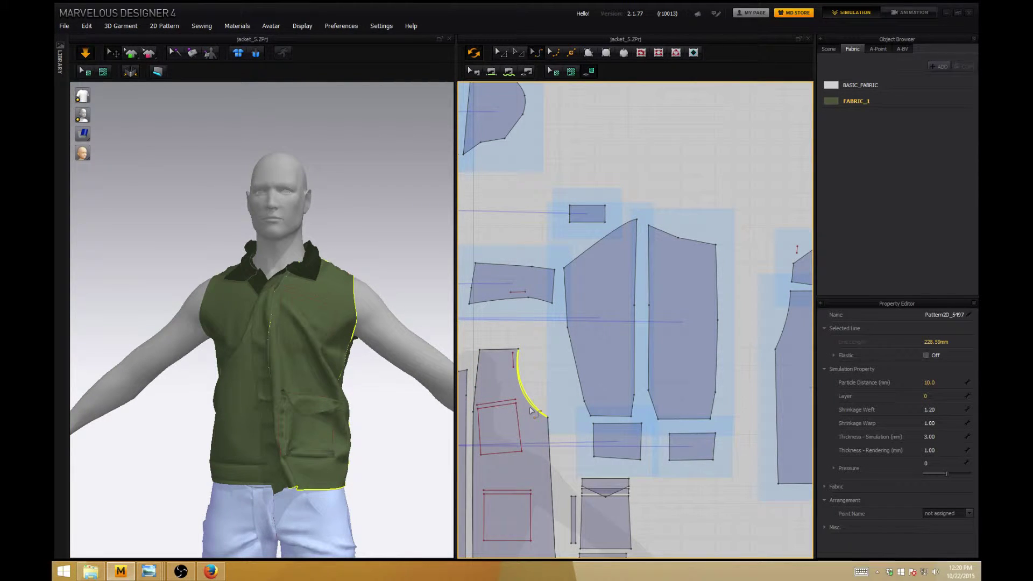
{"action": "left_click_drag", "start_coordinate": [530, 414], "coordinate": [530, 414]}
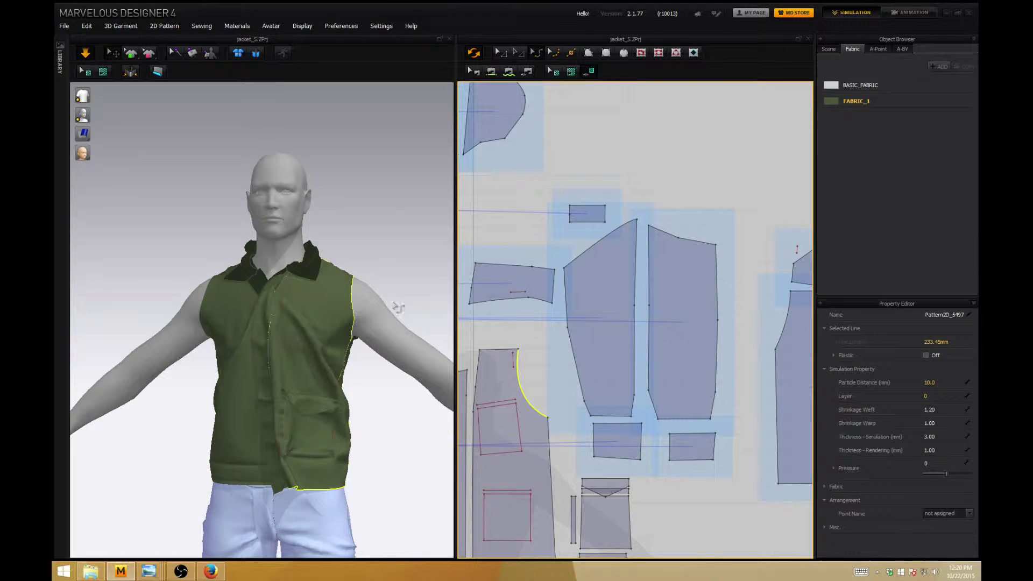
- Deepen the armhole curve of the opposite front panel to a length of about 229 mm
{"action": "middle_click_drag", "start_coordinate": [506, 351], "coordinate": [687, 338]}
{"action": "left_click", "coordinate": [536, 387]}
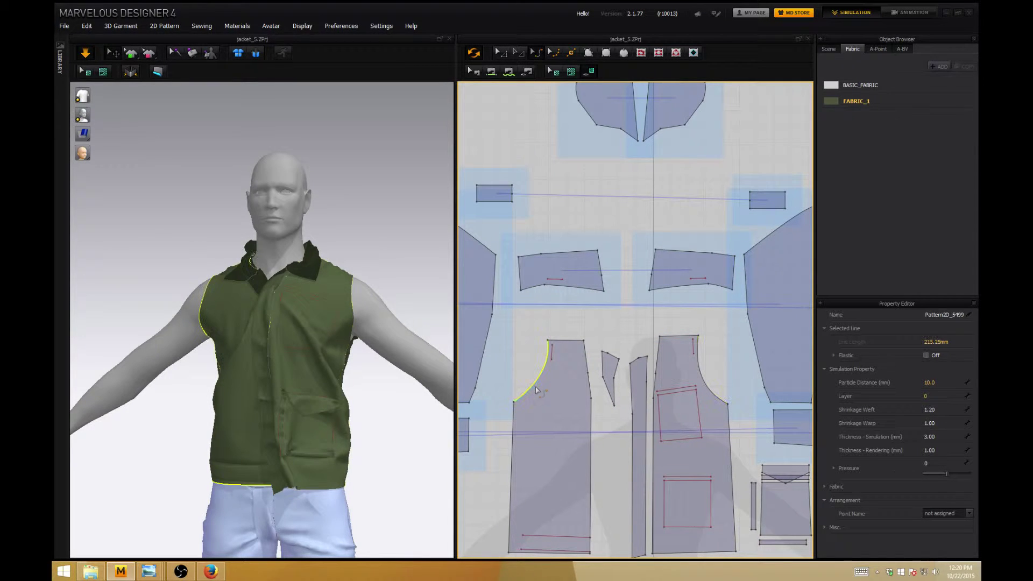
{"action": "left_click_drag", "start_coordinate": [540, 394], "coordinate": [536, 392]}
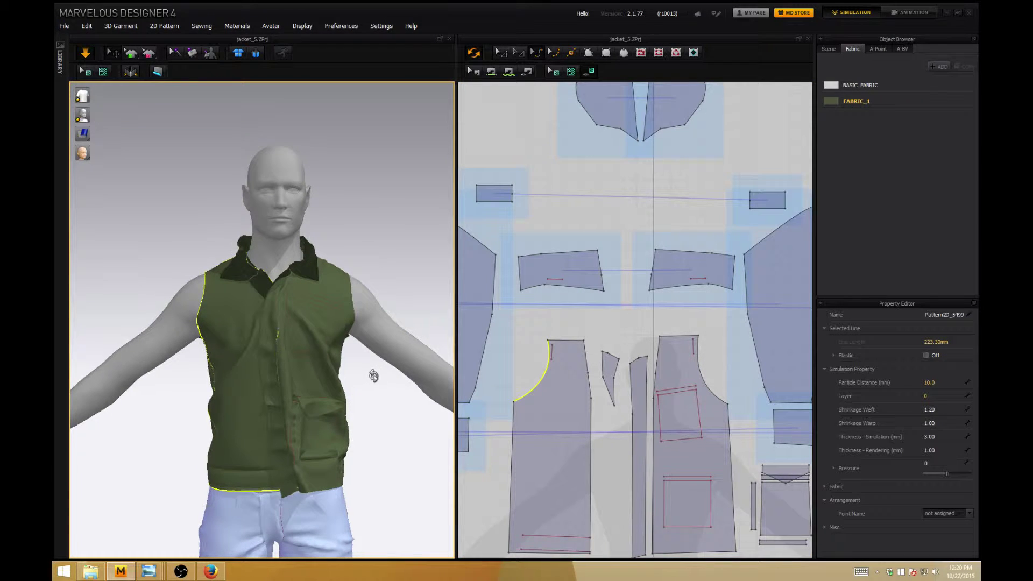
{"action": "left_click_drag", "start_coordinate": [530, 391], "coordinate": [532, 399]}
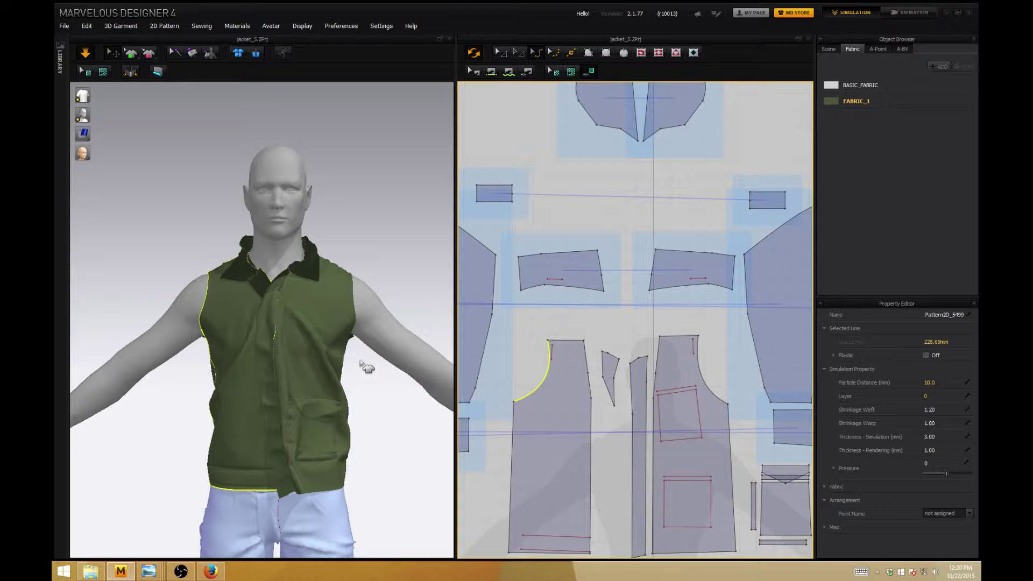
- Deepen the armhole curves of the two mirrored back body panels to about 180 mm long
{"action": "right_click_drag", "start_coordinate": [360, 363], "coordinate": [605, 342]}
{"action": "right_click_drag", "start_coordinate": [262, 270], "coordinate": [258, 318]}
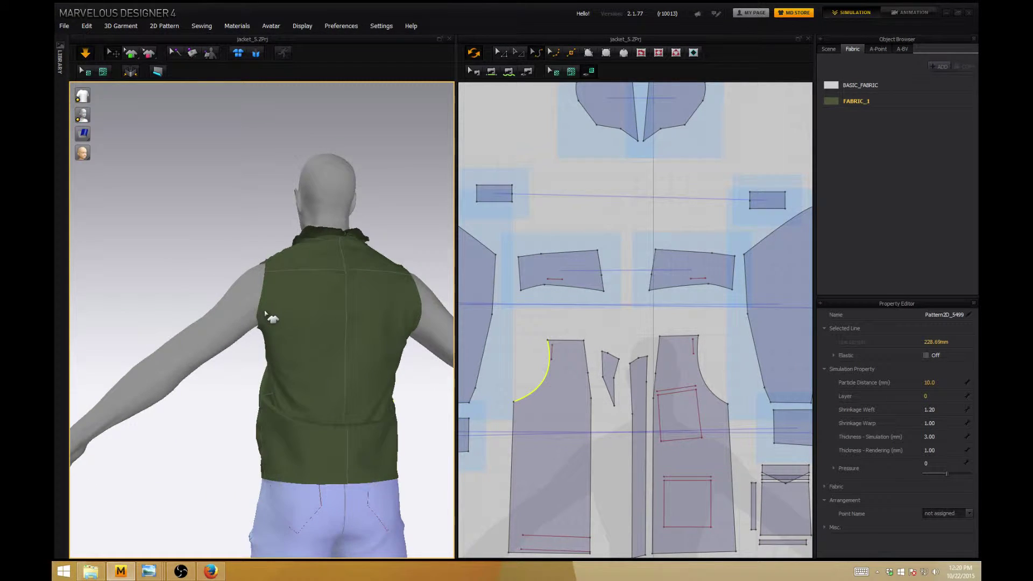
{"action": "left_click", "coordinate": [264, 312]}
{"action": "right_click_drag", "start_coordinate": [714, 316], "coordinate": [565, 345]}
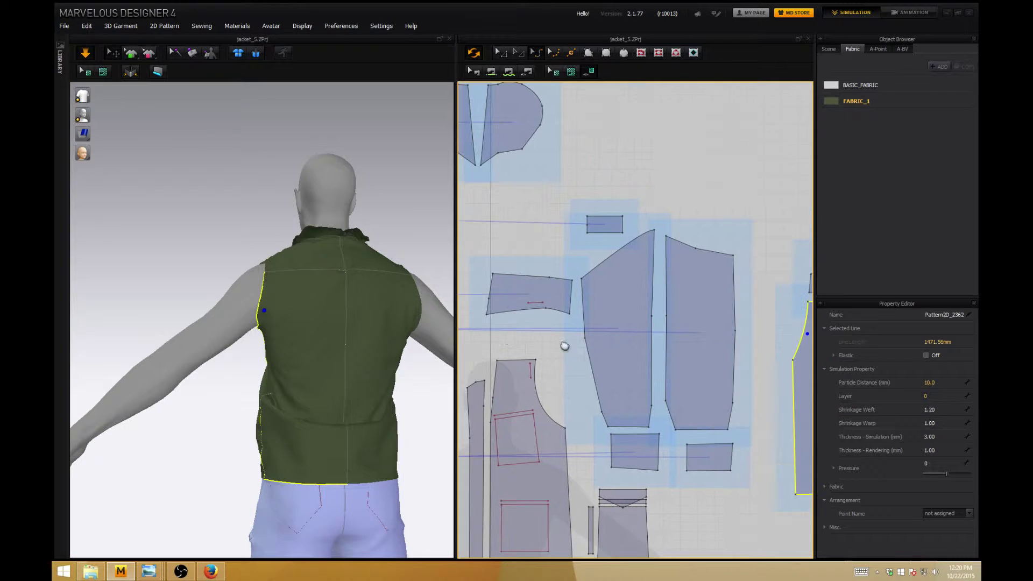
{"action": "middle_click_drag", "start_coordinate": [808, 343], "coordinate": [681, 348]}
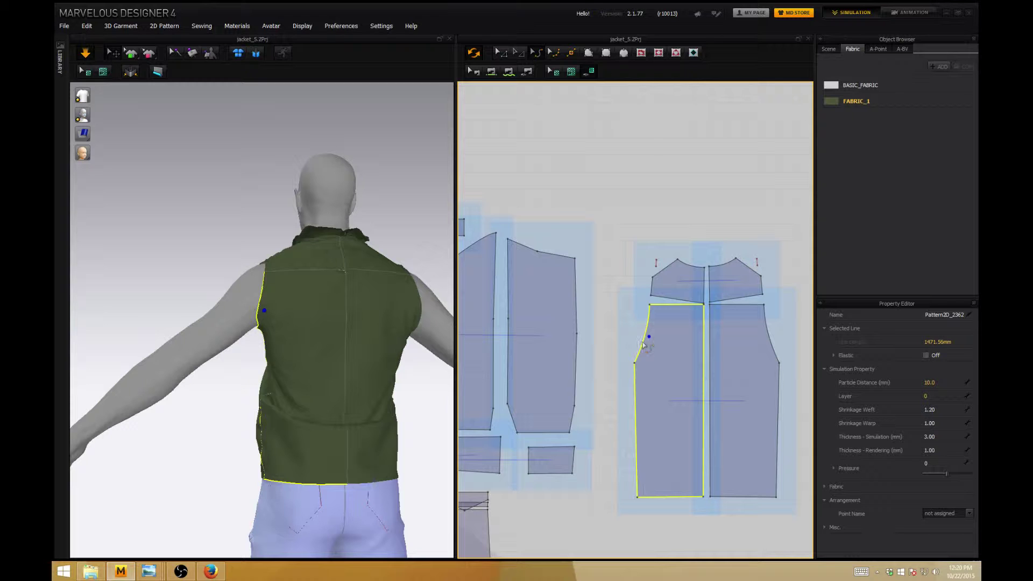
{"action": "left_click", "coordinate": [644, 344]}
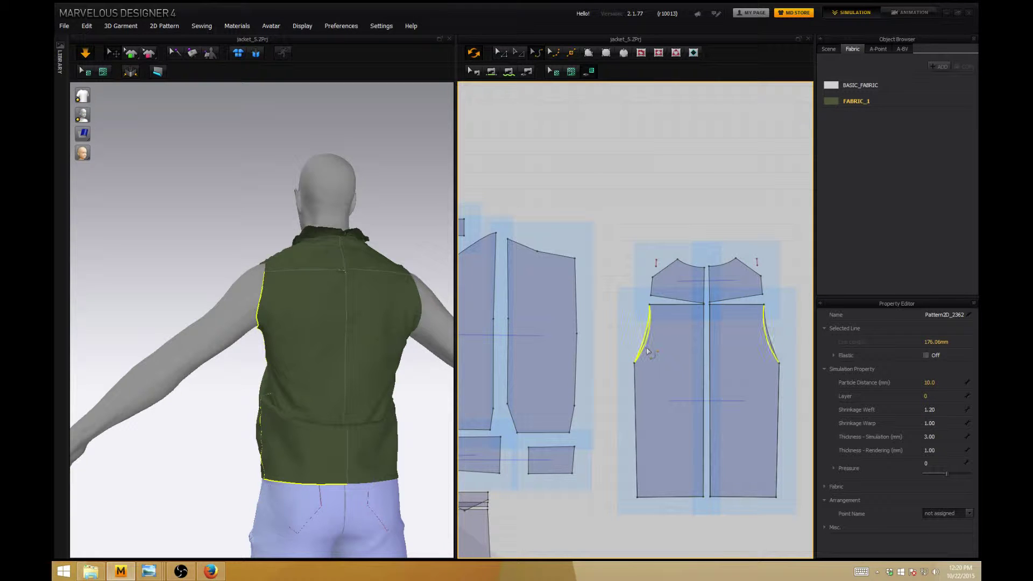
{"action": "left_click", "coordinate": [647, 350]}
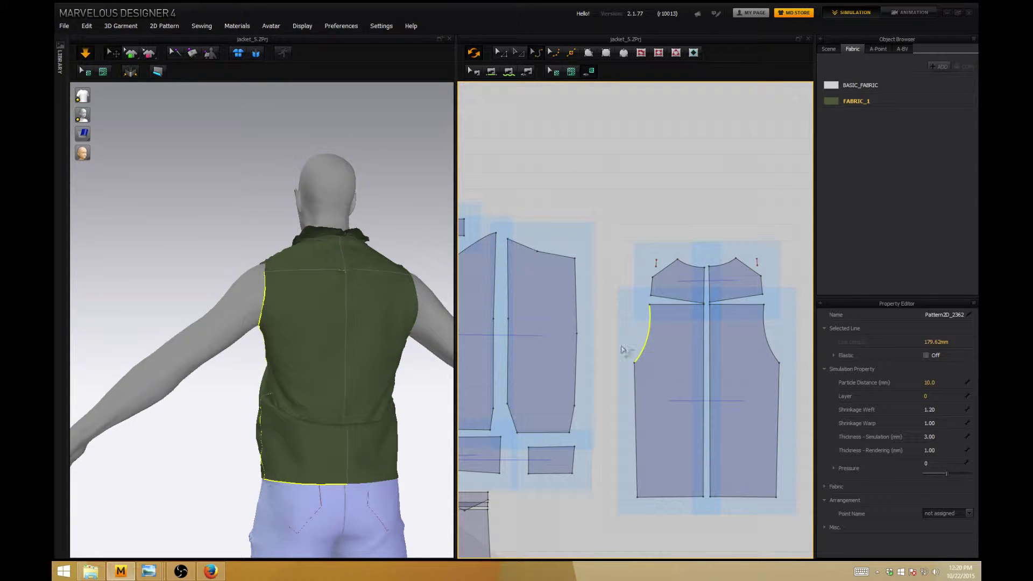
- Lower the neckline edge of the back yoke pieces slightly with the Edit Pattern tool
{"action": "right_click_drag", "start_coordinate": [397, 223], "coordinate": [335, 284]}
{"action": "left_click", "coordinate": [319, 279]}
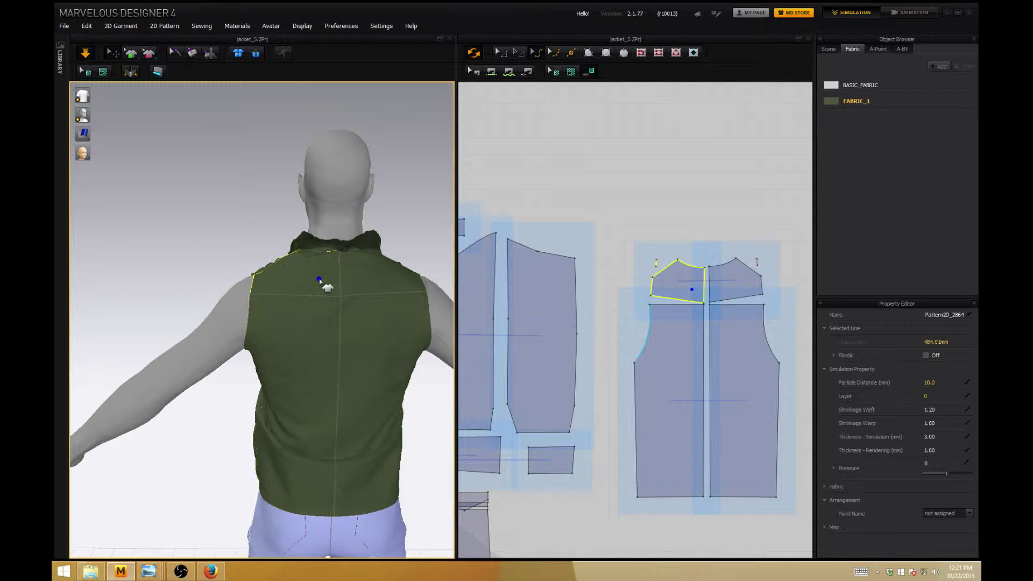
{"action": "scroll", "coordinate": [399, 284], "scroll_direction": "up", "scroll_amount": 3}
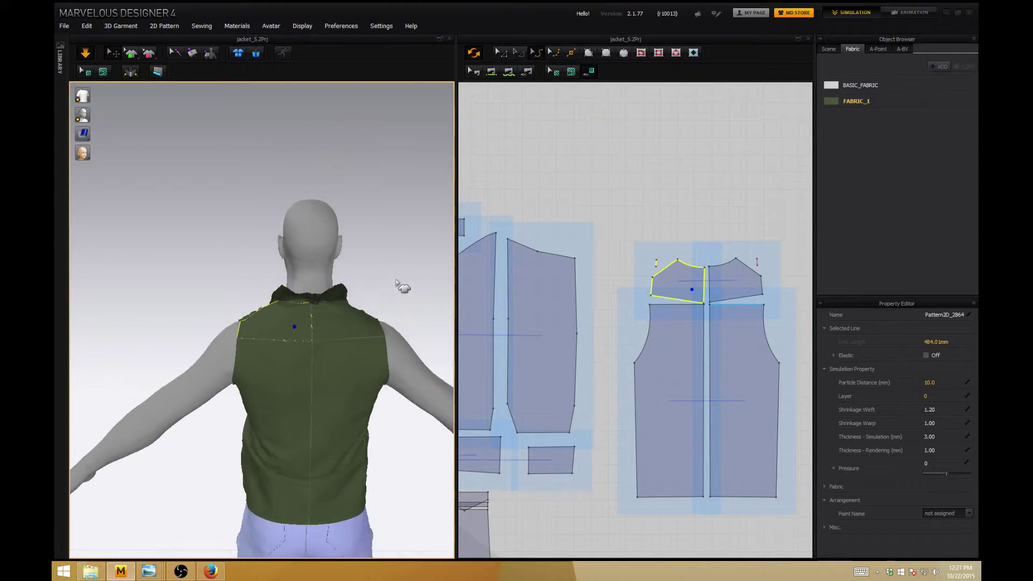
{"action": "scroll", "coordinate": [413, 292], "scroll_direction": "up", "scroll_amount": 2}
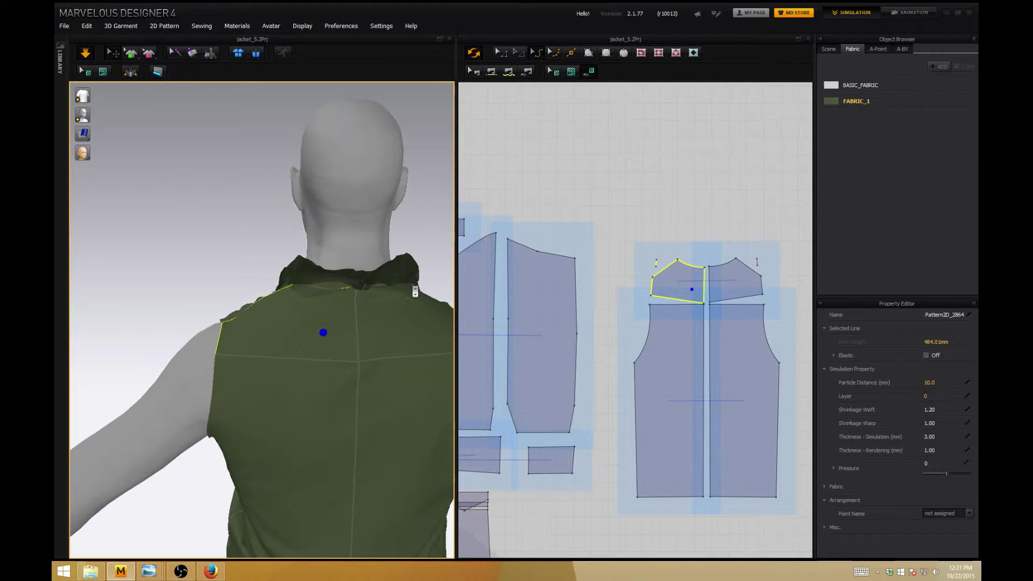
{"action": "scroll", "coordinate": [434, 265], "scroll_direction": "up", "scroll_amount": 2}
{"action": "left_click", "coordinate": [501, 54]}
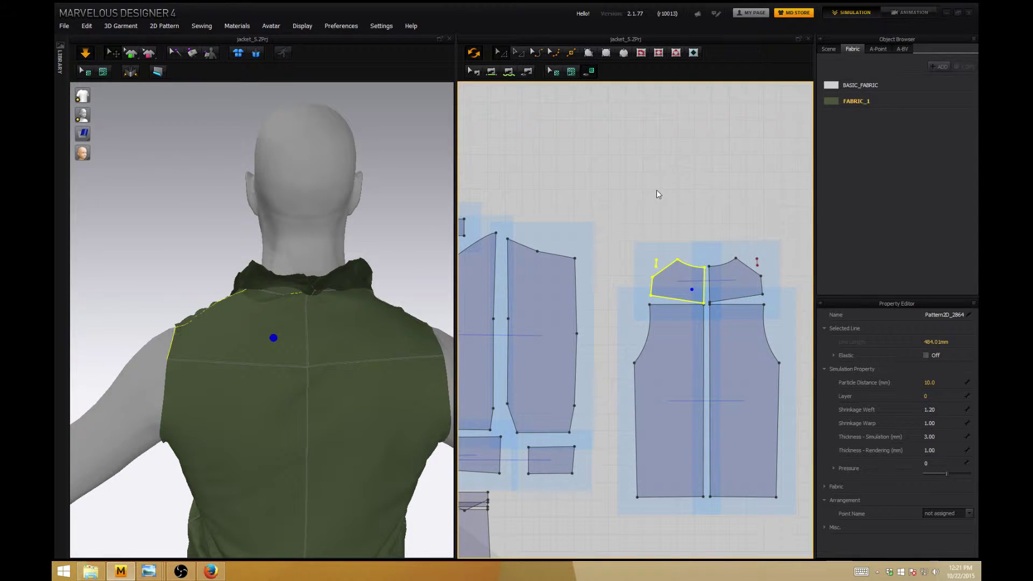
{"action": "left_click", "coordinate": [686, 260]}
{"action": "left_click_drag", "start_coordinate": [687, 268], "coordinate": [686, 272]}
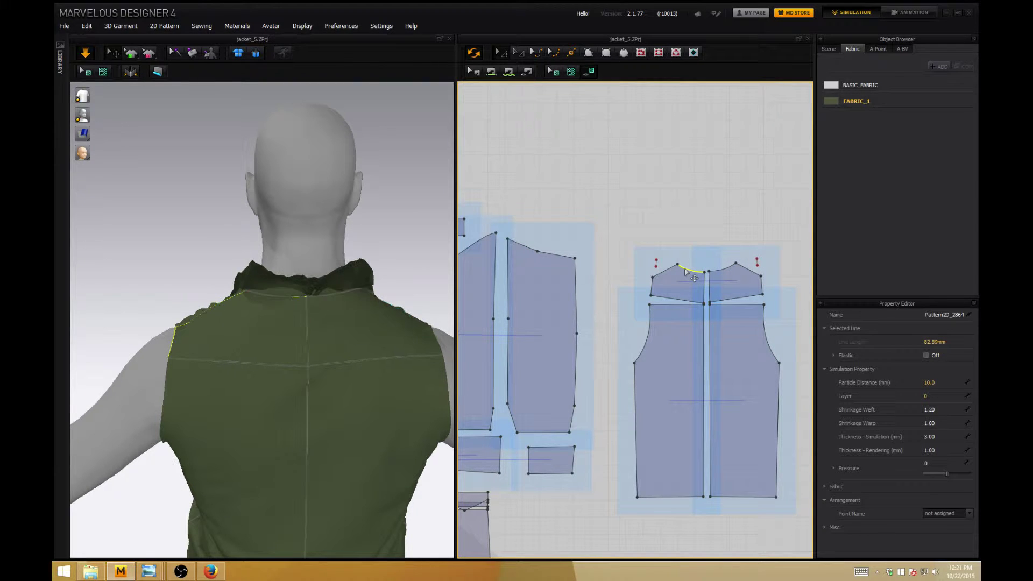
- Lower the outer shoulder corner of the back yoke slightly where it meets the armhole
{"action": "right_click_drag", "start_coordinate": [381, 242], "coordinate": [568, 229]}
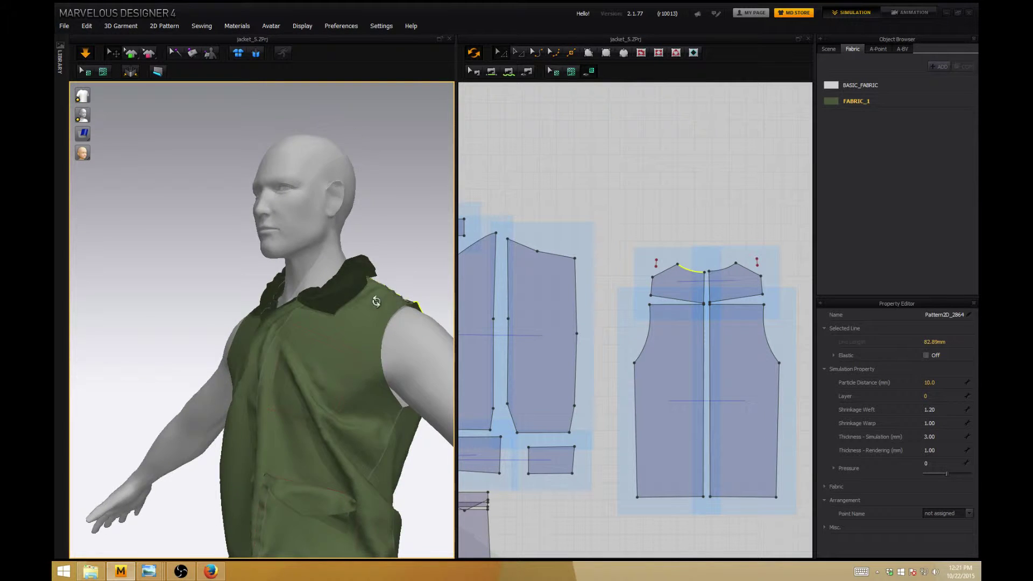
{"action": "right_click_drag", "start_coordinate": [376, 302], "coordinate": [346, 333]}
{"action": "left_click", "coordinate": [329, 328]}
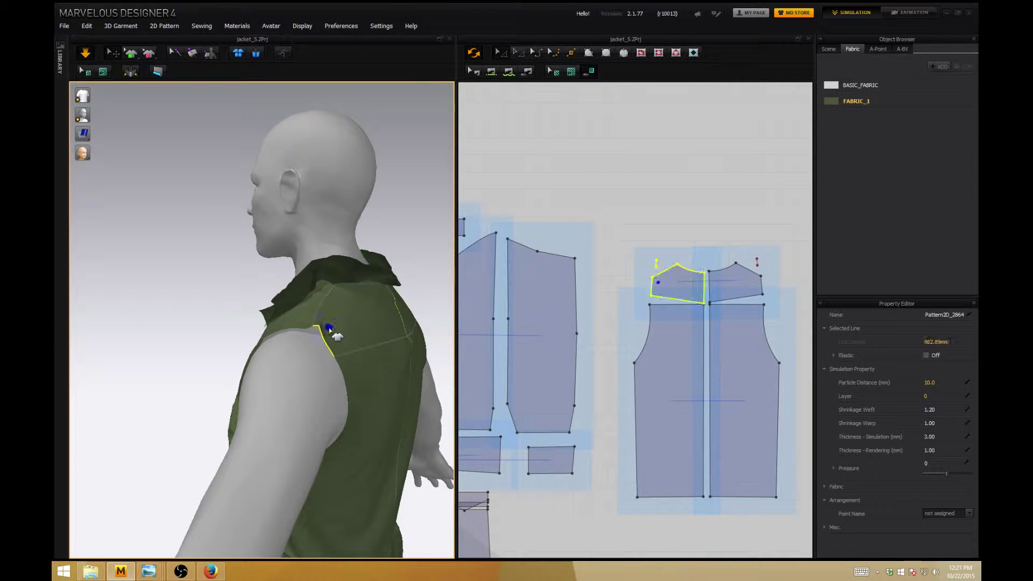
{"action": "right_click_drag", "start_coordinate": [416, 286], "coordinate": [372, 296]}
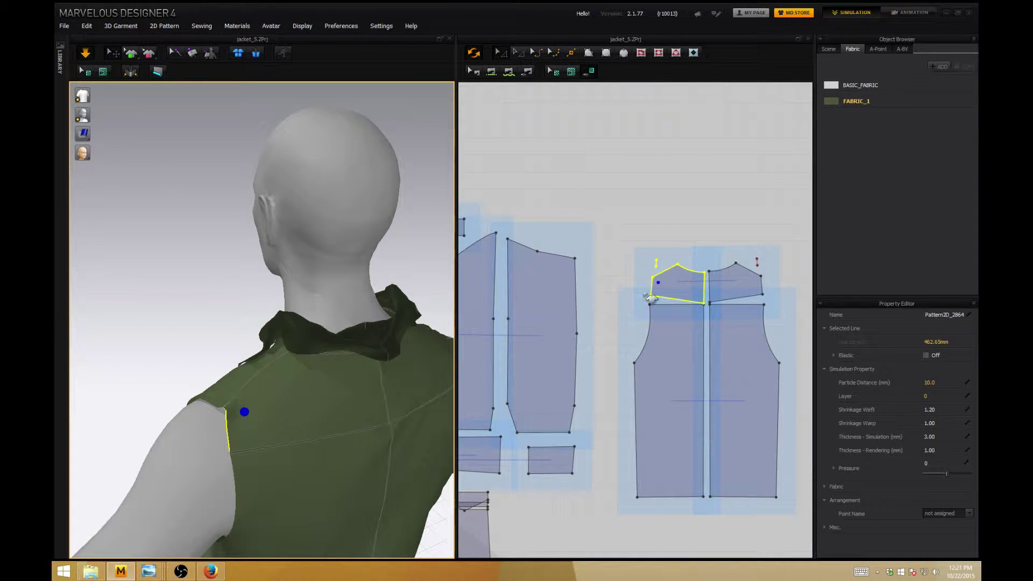
{"action": "scroll", "coordinate": [669, 231], "scroll_direction": "up", "scroll_amount": 4}
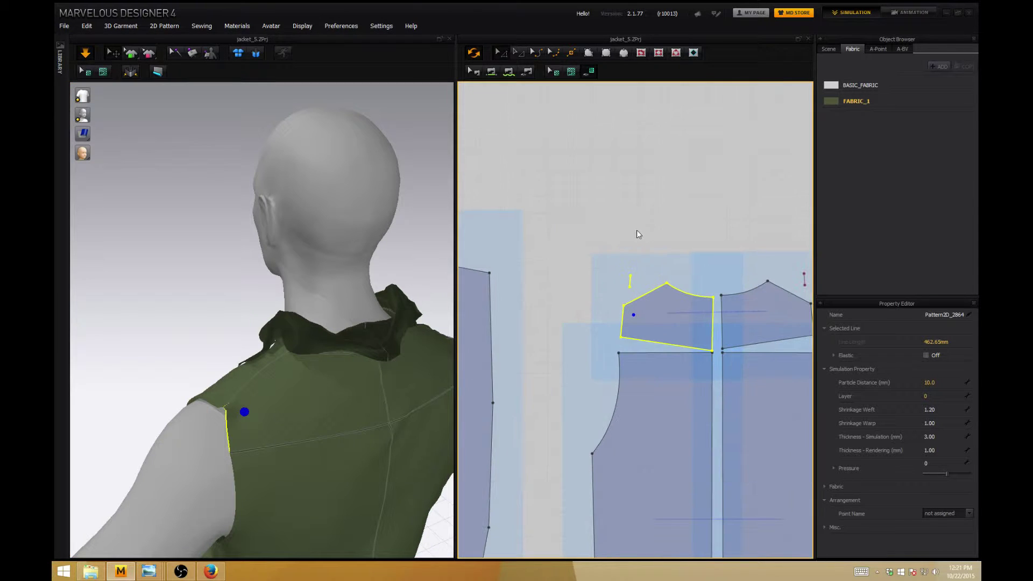
{"action": "left_click", "coordinate": [637, 230]}
{"action": "left_click", "coordinate": [623, 310]}
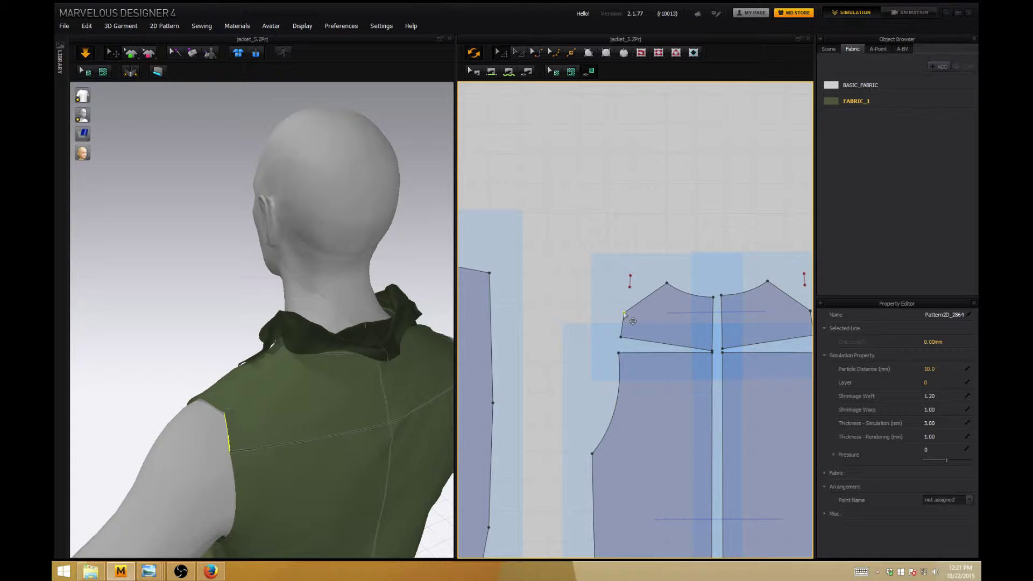
- Move the outer shoulder corner of the front panel with the pockets inward along its shoulder edge to narrow the shoulder
{"action": "right_click_drag", "start_coordinate": [260, 284], "coordinate": [289, 427]}
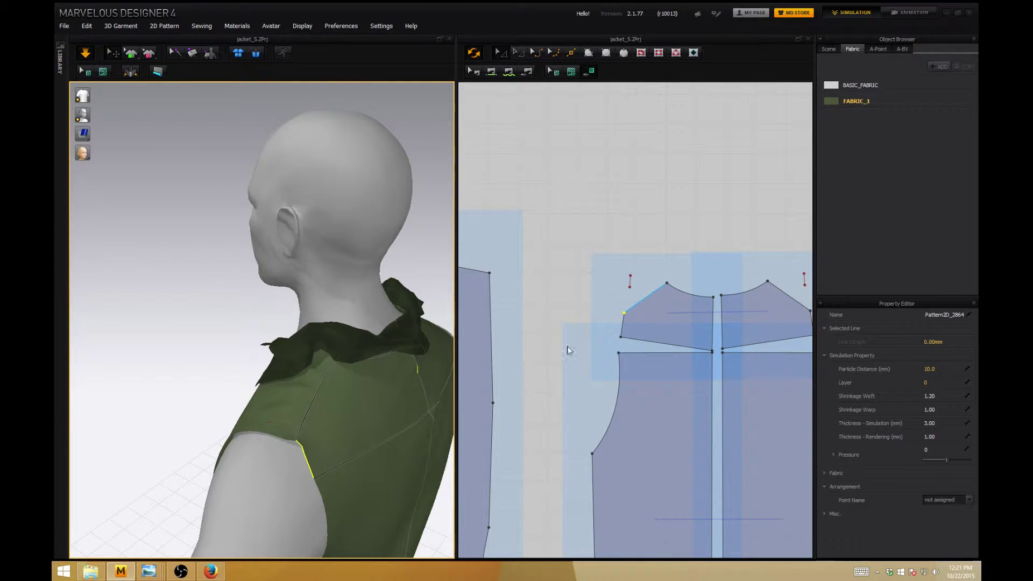
{"action": "middle_click_drag", "start_coordinate": [567, 350], "coordinate": [667, 300]}
{"action": "left_click", "coordinate": [297, 392]}
{"action": "middle_click_drag", "start_coordinate": [548, 351], "coordinate": [649, 349]}
{"action": "scroll", "coordinate": [618, 369], "scroll_direction": "down", "scroll_amount": 3}
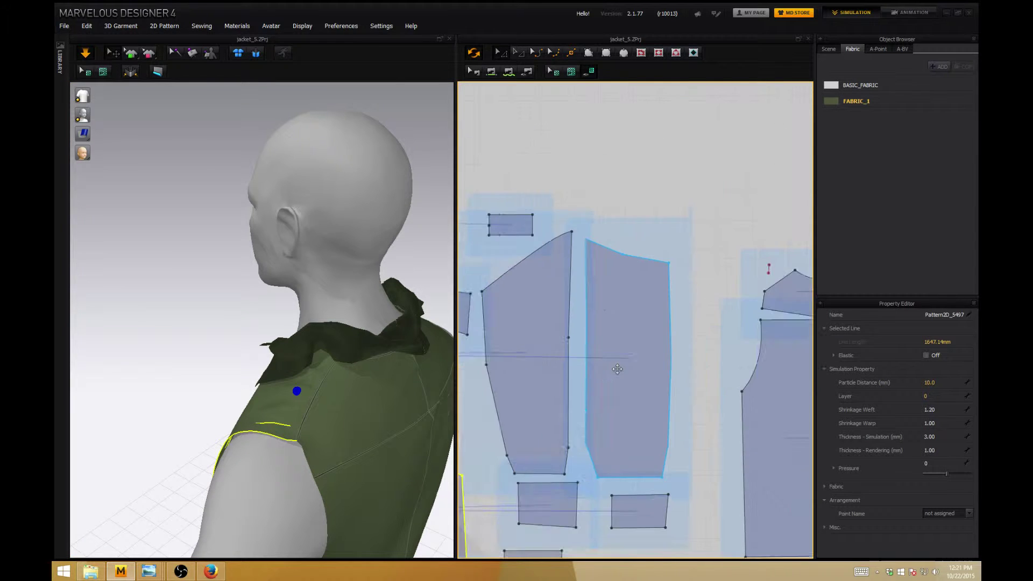
{"action": "scroll", "coordinate": [617, 369], "scroll_direction": "down", "scroll_amount": 5}
{"action": "scroll", "coordinate": [569, 369], "scroll_direction": "up", "scroll_amount": 8}
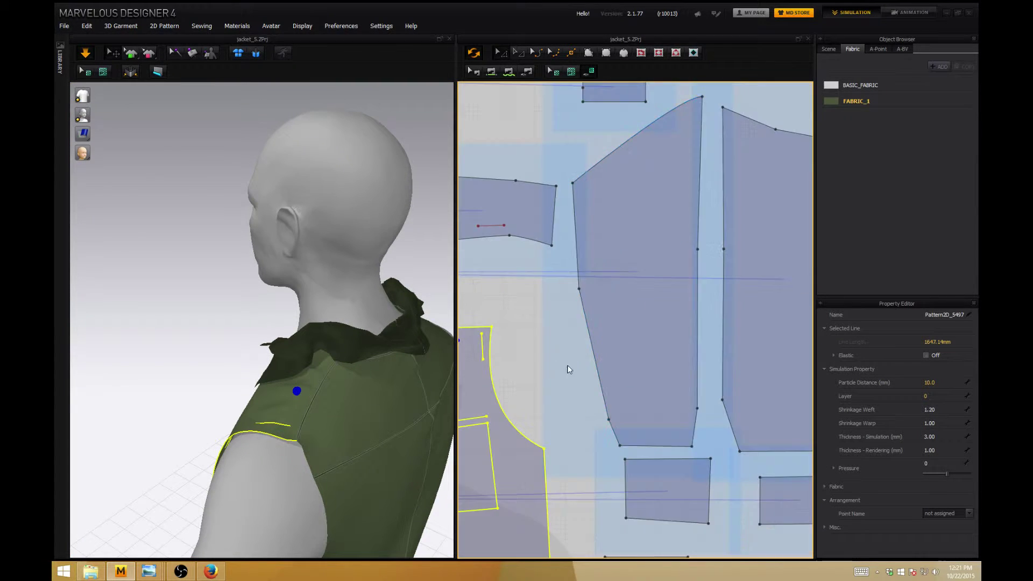
{"action": "right_click_drag", "start_coordinate": [567, 368], "coordinate": [687, 371]}
{"action": "left_click", "coordinate": [609, 330]}
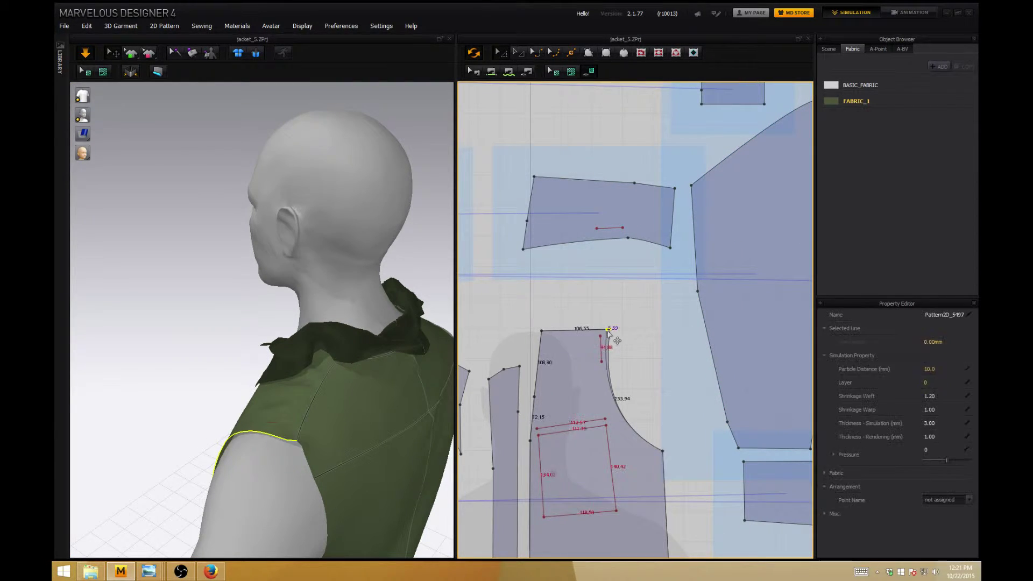
{"action": "left_click", "coordinate": [581, 341]}
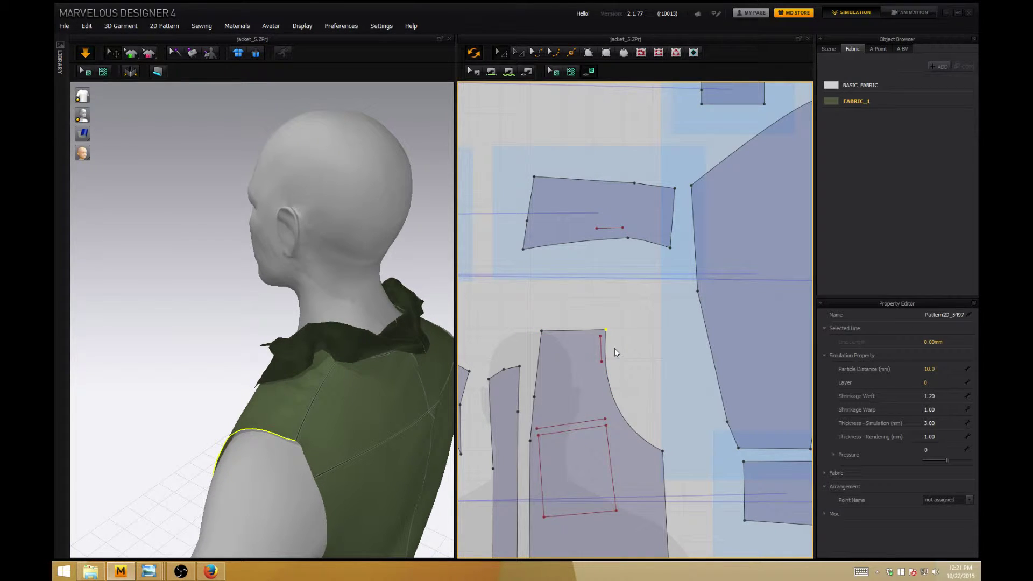
{"action": "key", "text": "ctrl+z"}
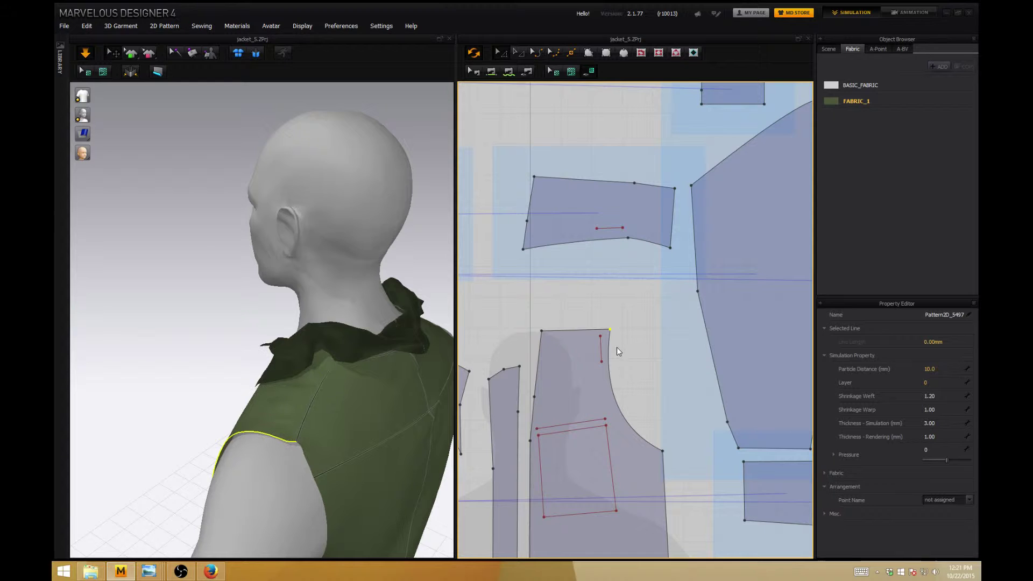
{"action": "left_click_drag", "start_coordinate": [610, 329], "coordinate": [593, 330]}
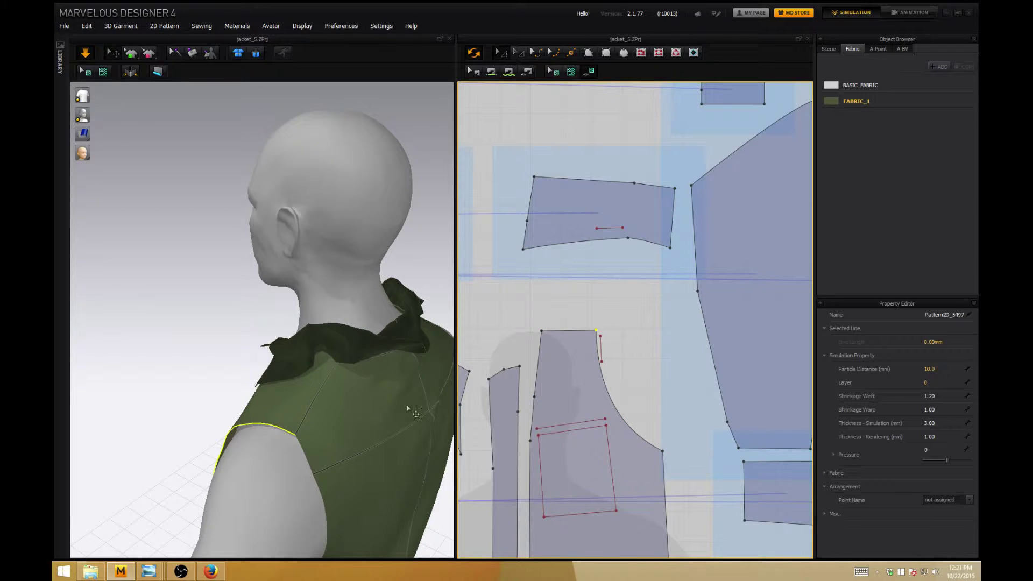
{"action": "right_click_drag", "start_coordinate": [203, 390], "coordinate": [409, 405]}
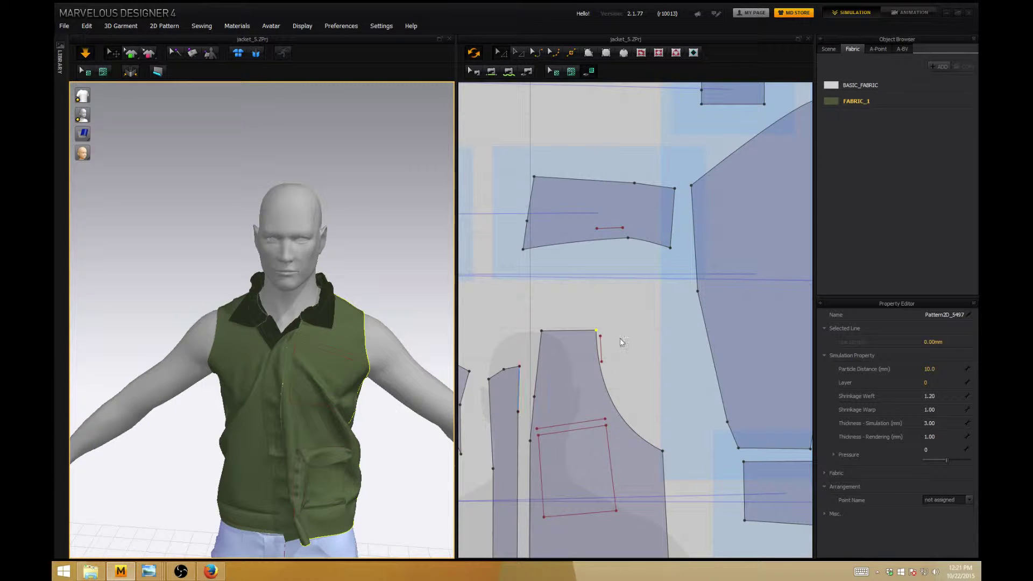
- Move the outer shoulder corner of the front panel without pockets slightly inward along its shoulder edge
{"action": "middle_click_drag", "start_coordinate": [562, 347], "coordinate": [671, 348]}
{"action": "middle_click_drag", "start_coordinate": [527, 348], "coordinate": [632, 348]}
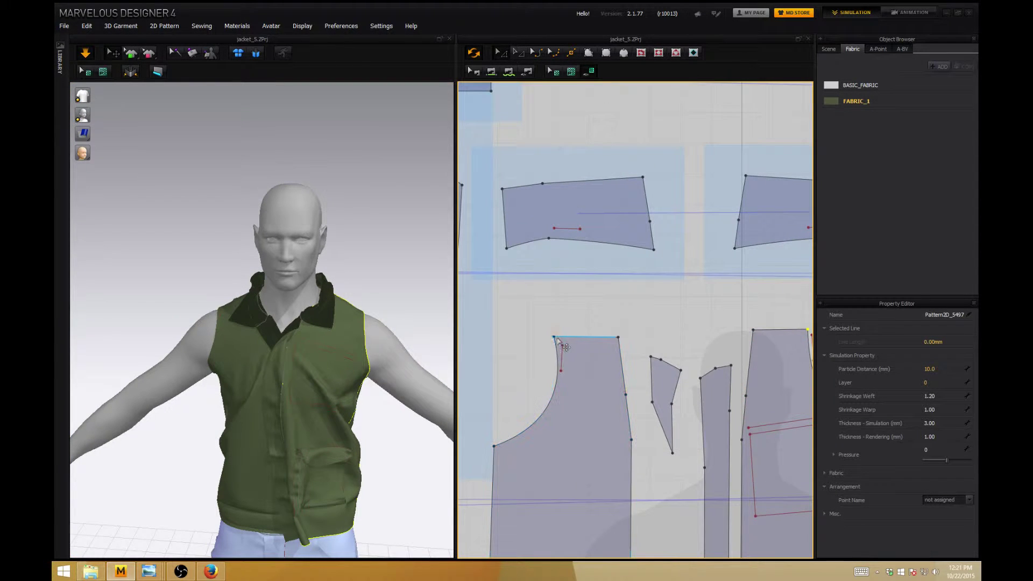
{"action": "left_click_drag", "start_coordinate": [556, 340], "coordinate": [558, 340]}
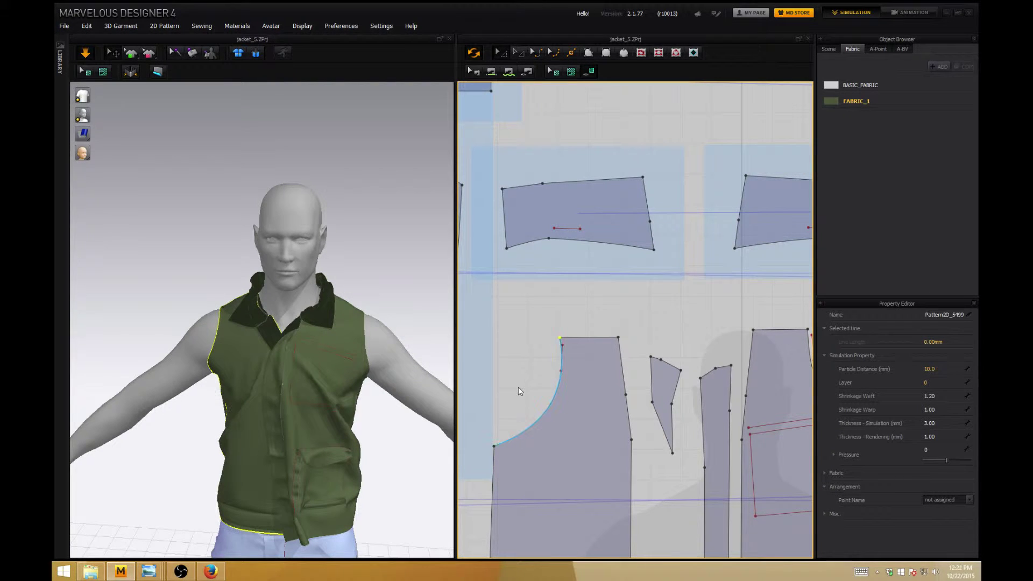
- Move the underarm corner of the front panel without pockets slightly inward to slim its side
{"action": "right_click_drag", "start_coordinate": [517, 385], "coordinate": [513, 282]}
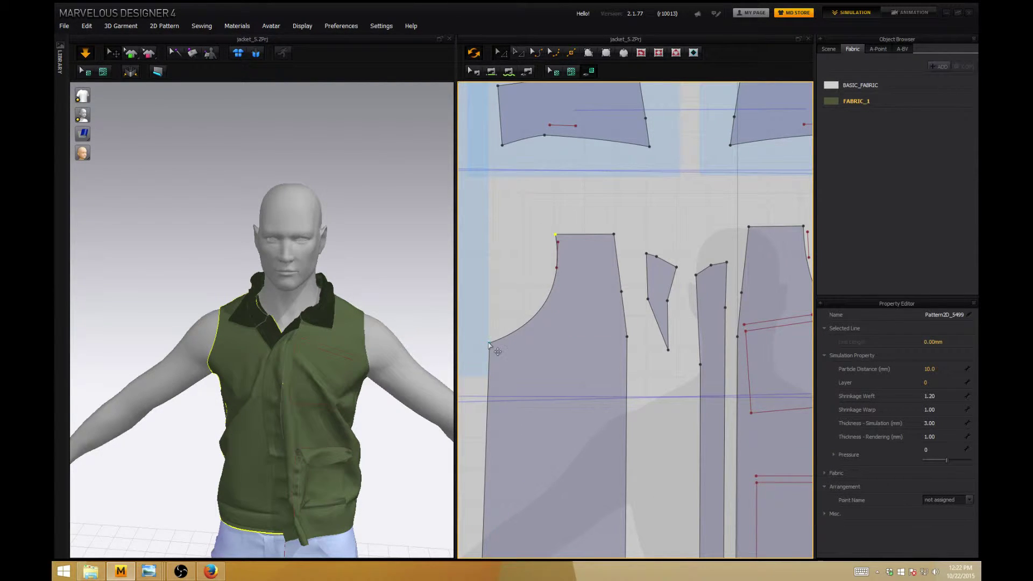
{"action": "left_click_drag", "start_coordinate": [487, 342], "coordinate": [492, 344]}
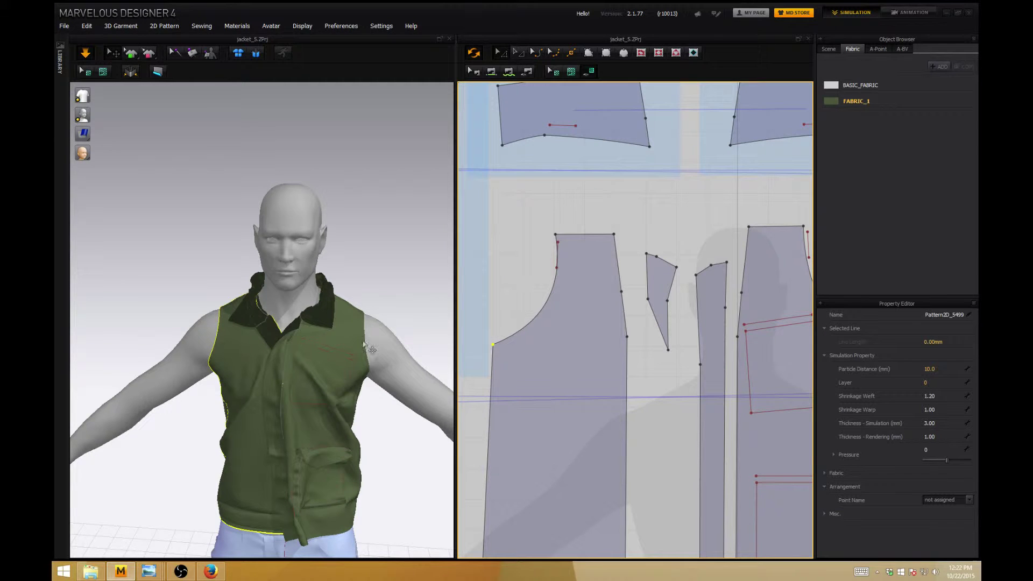
{"action": "right_click_drag", "start_coordinate": [208, 254], "coordinate": [223, 235]}
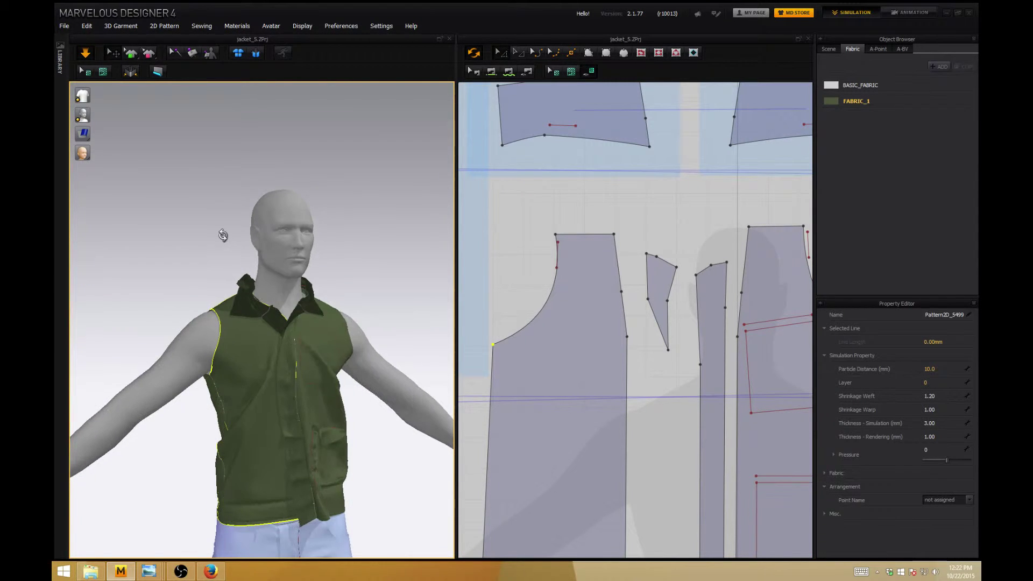
{"action": "right_click_drag", "start_coordinate": [419, 334], "coordinate": [390, 310]}
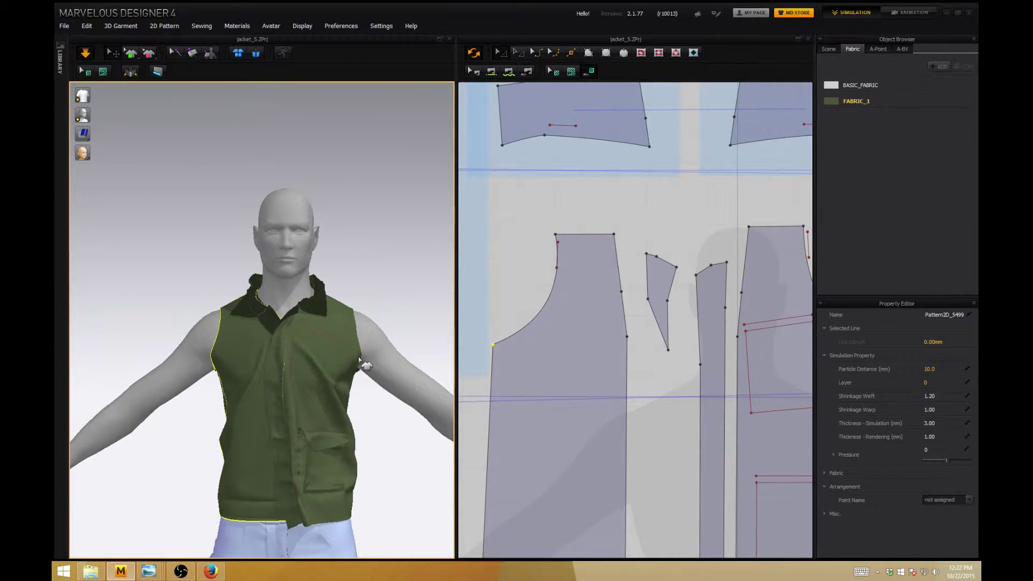
- Tug the placket, both front panels and the hem on the simulated garment to settle the jacket's front on the avatar
{"action": "left_click", "coordinate": [361, 365]}
{"action": "scroll", "coordinate": [648, 391], "scroll_direction": "down", "scroll_amount": 2}
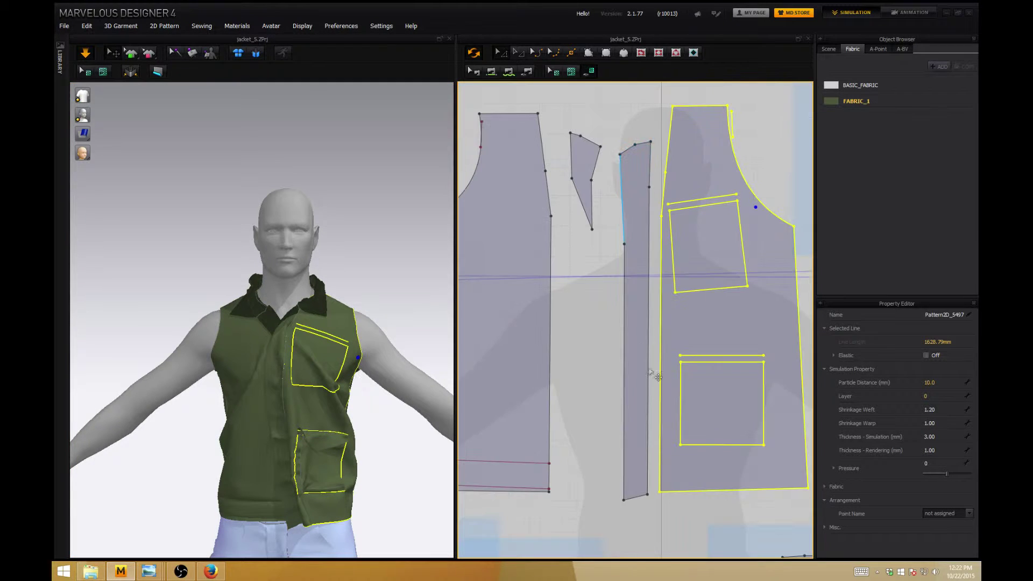
{"action": "scroll", "coordinate": [649, 391], "scroll_direction": "down", "scroll_amount": 1}
{"action": "right_click_drag", "start_coordinate": [393, 469], "coordinate": [412, 372]}
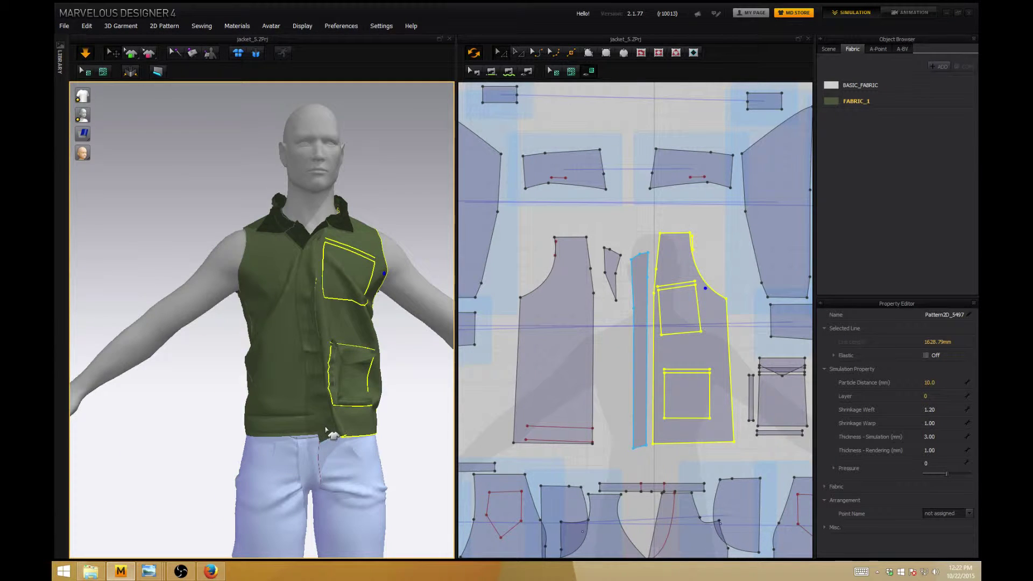
{"action": "left_click", "coordinate": [301, 433]}
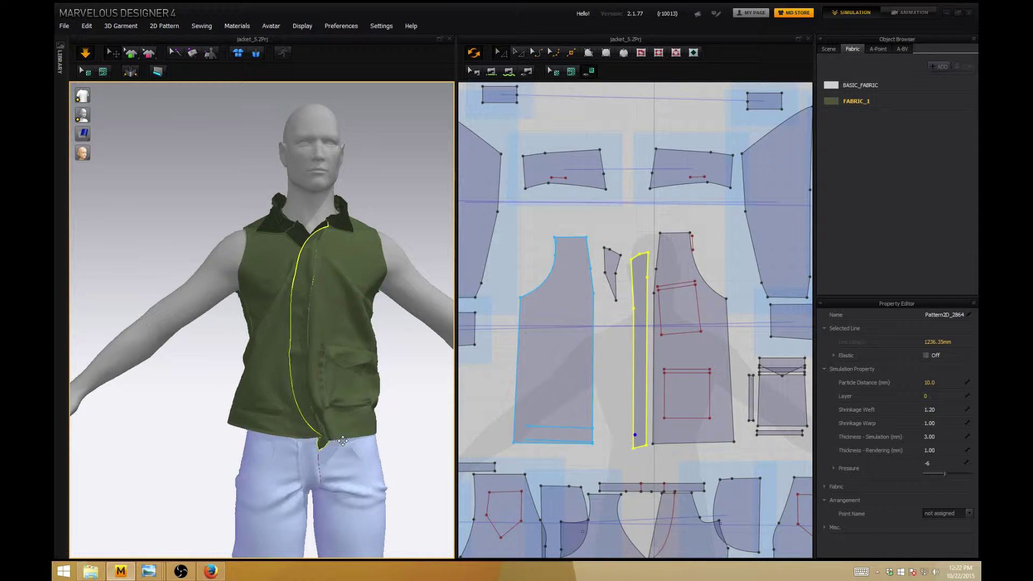
{"action": "left_click_drag", "start_coordinate": [303, 454], "coordinate": [298, 451]}
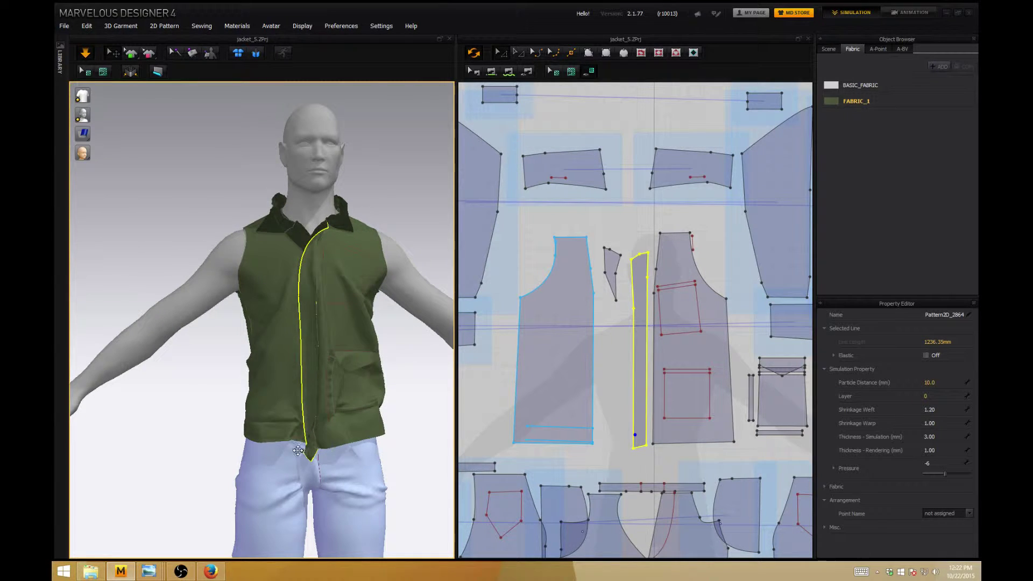
{"action": "left_click", "coordinate": [342, 323]}
{"action": "left_click_drag", "start_coordinate": [340, 339], "coordinate": [340, 341]}
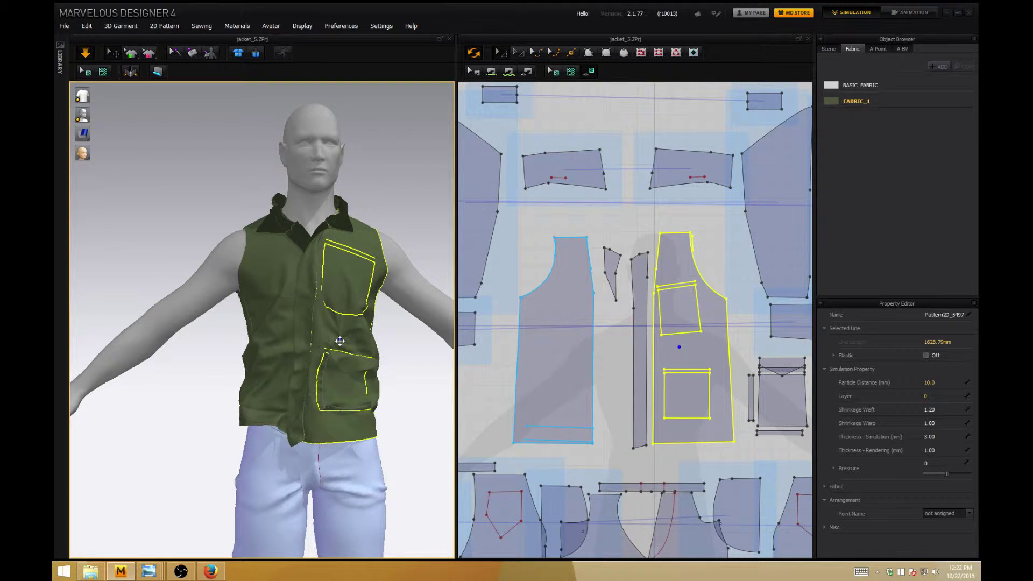
{"action": "left_click", "coordinate": [356, 426]}
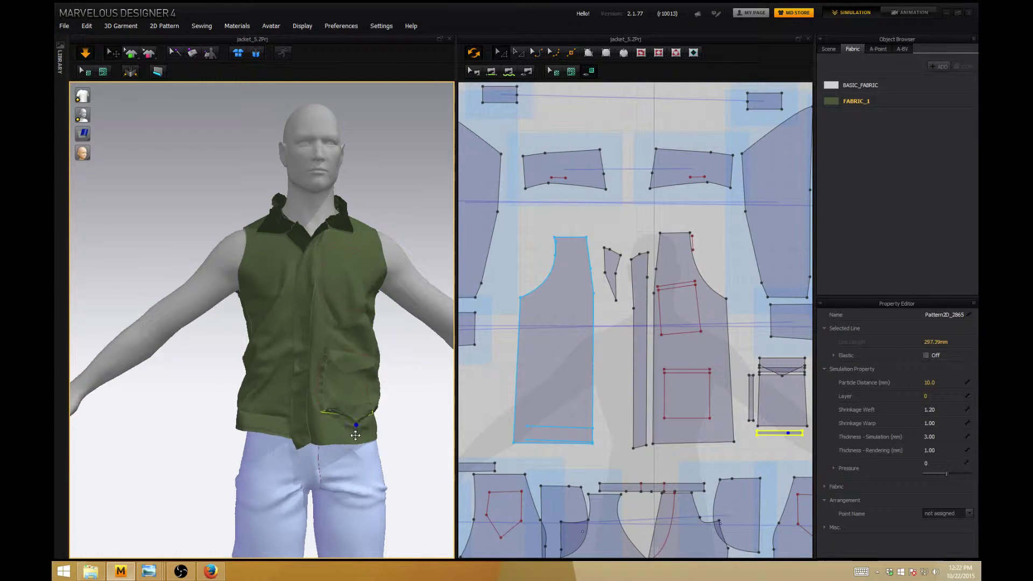
{"action": "left_click_drag", "start_coordinate": [246, 446], "coordinate": [245, 455]}
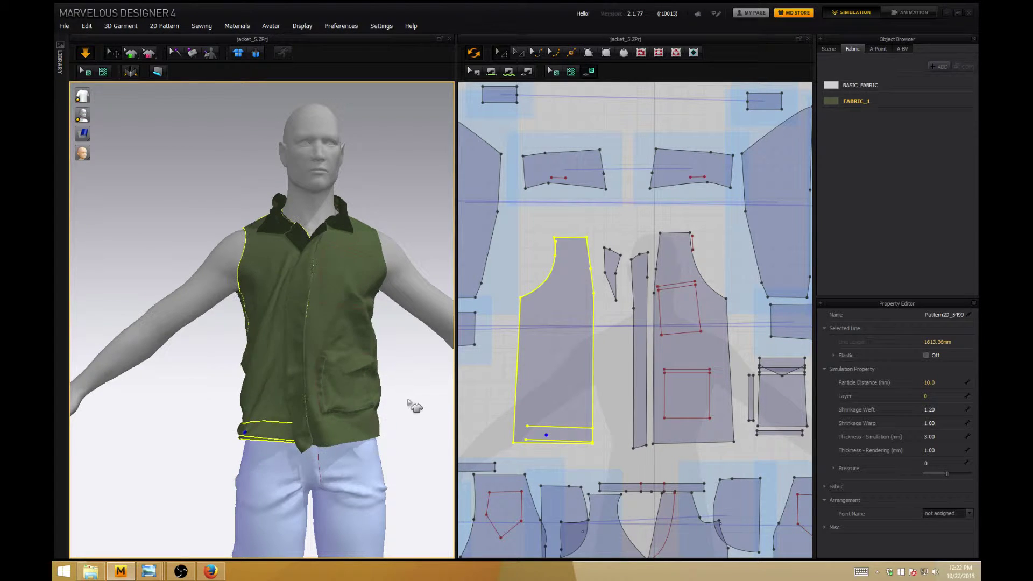
- Move the underarm corner of the pocketed front panel outward and lower the underarm corner of the other front panel slightly
{"action": "right_click_drag", "start_coordinate": [408, 400], "coordinate": [401, 405]}
{"action": "right_click_drag", "start_coordinate": [406, 366], "coordinate": [388, 301]}
{"action": "left_click", "coordinate": [378, 286]}
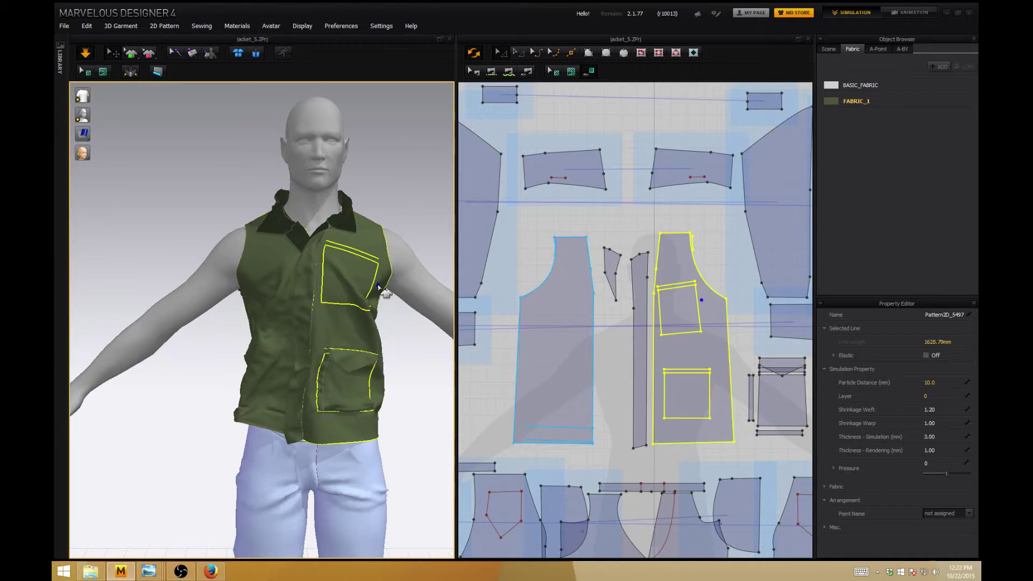
{"action": "right_click_drag", "start_coordinate": [610, 332], "coordinate": [561, 331]}
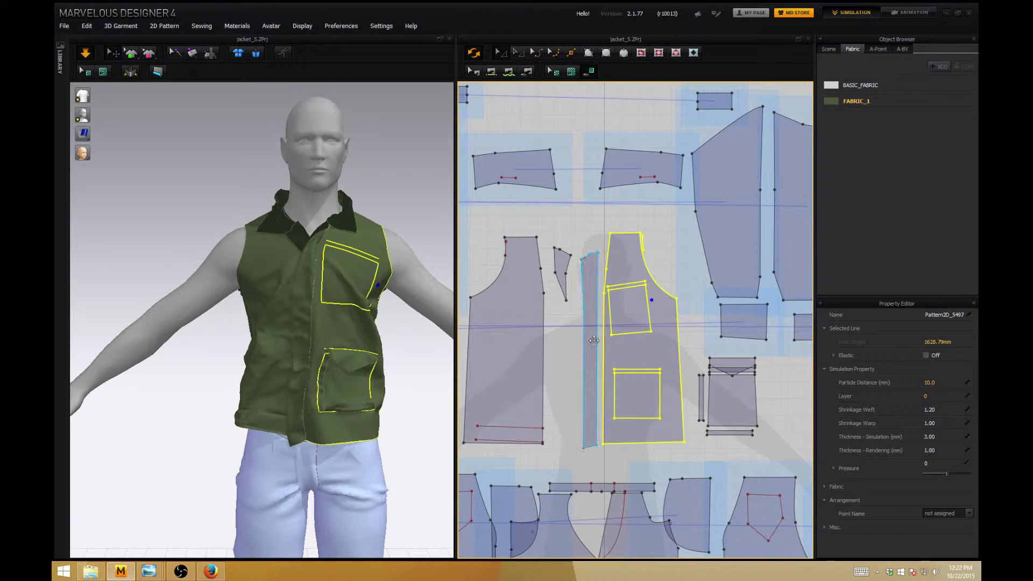
{"action": "left_click", "coordinate": [680, 305]}
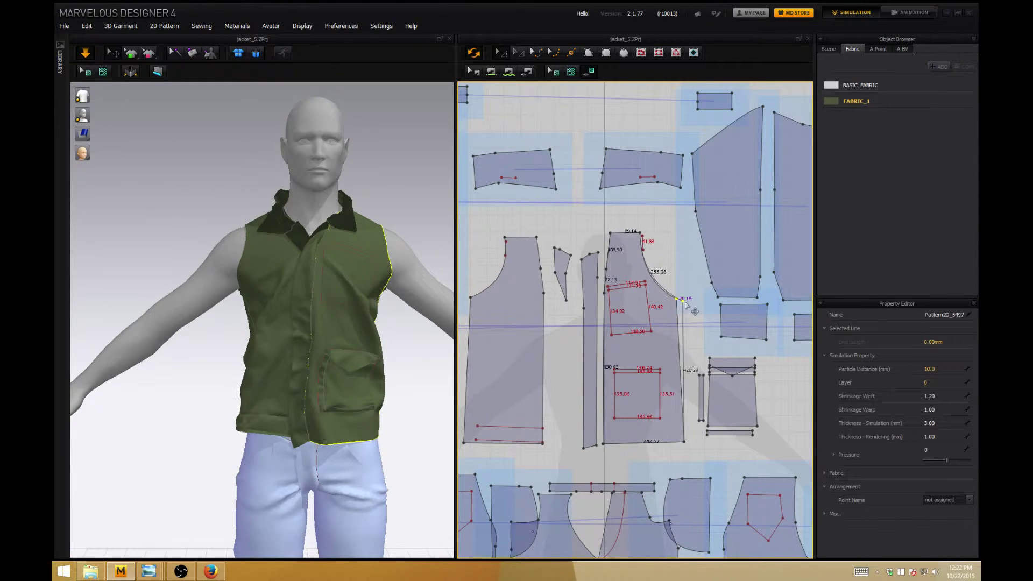
{"action": "left_click", "coordinate": [686, 303]}
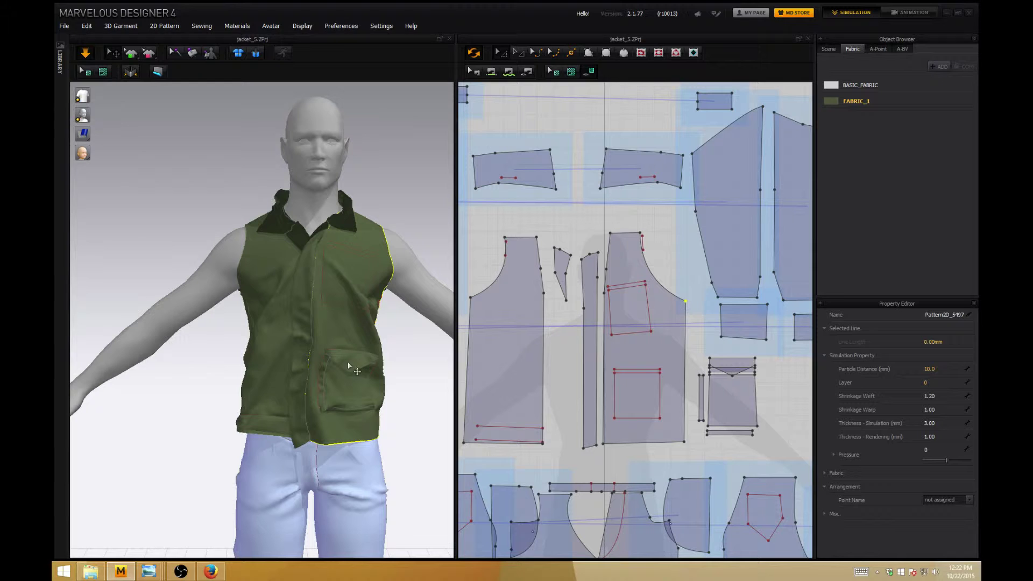
{"action": "right_click_drag", "start_coordinate": [414, 350], "coordinate": [242, 344]}
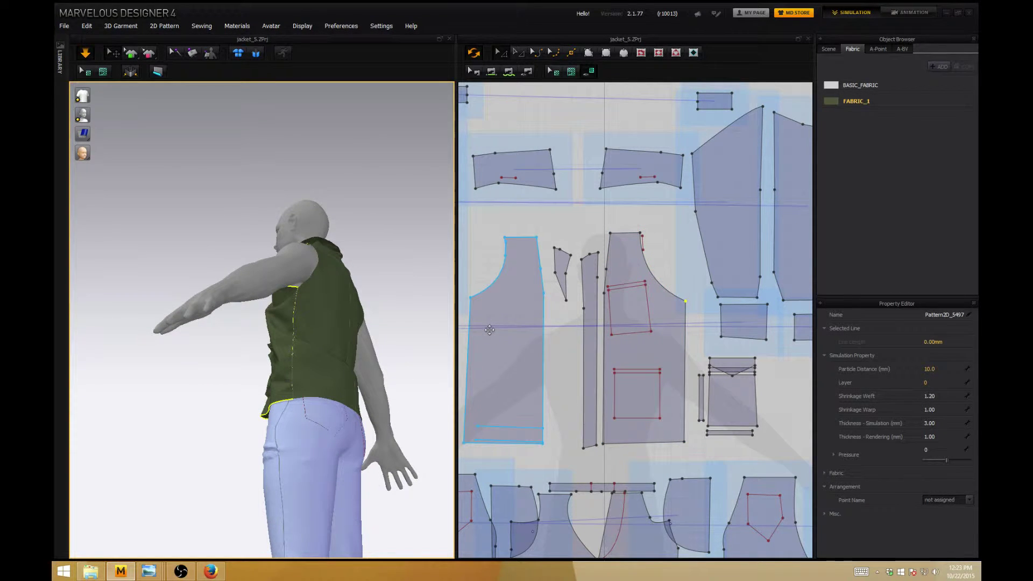
{"action": "left_click", "coordinate": [471, 301]}
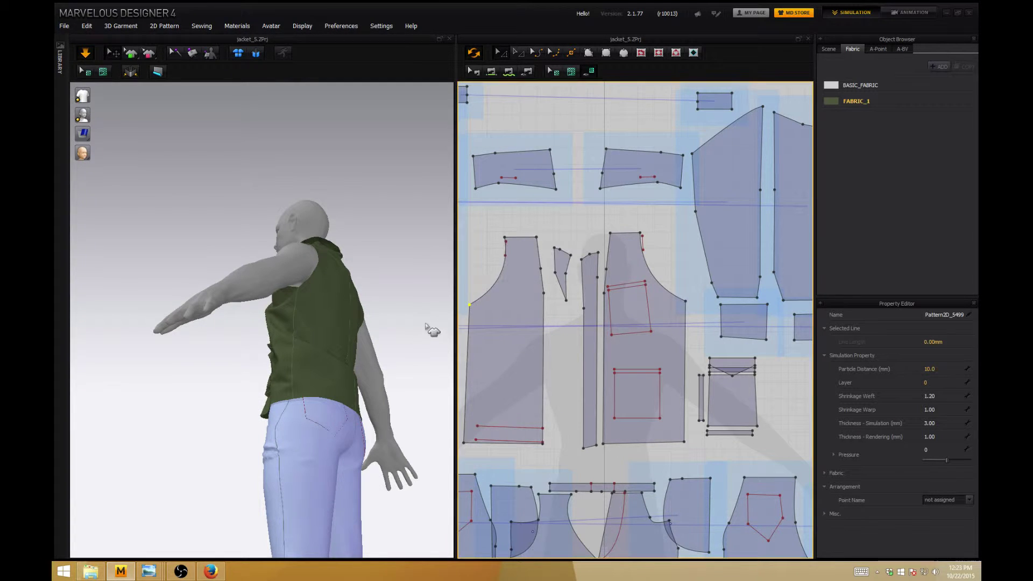
- Select the back body panel on the garment and locate its underarm corner in the 2D pattern layout
{"action": "right_click_drag", "start_coordinate": [330, 328], "coordinate": [353, 325]}
{"action": "left_click", "coordinate": [313, 313]}
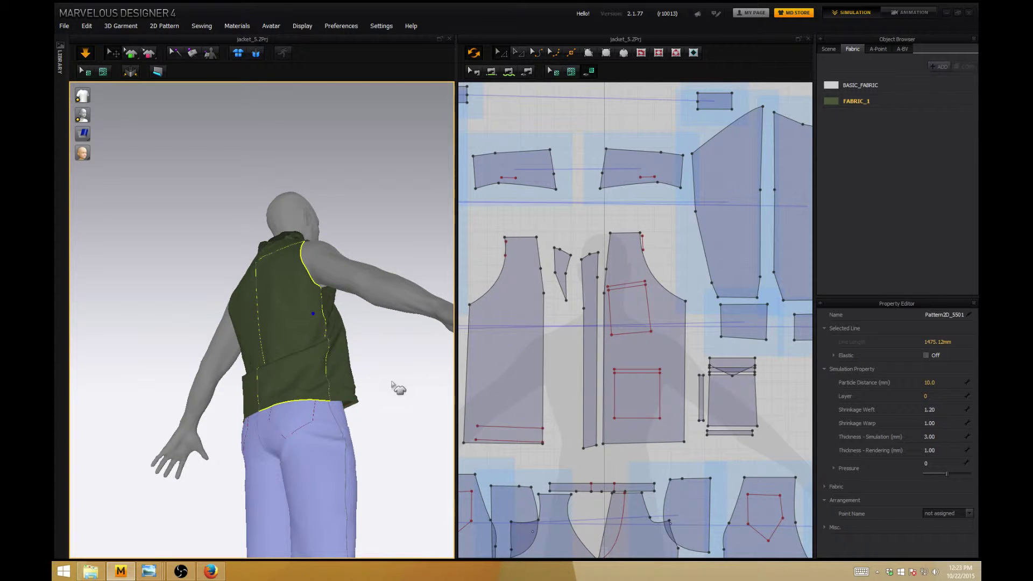
{"action": "middle_click_drag", "start_coordinate": [626, 295], "coordinate": [420, 319]}
{"action": "middle_click_drag", "start_coordinate": [724, 315], "coordinate": [492, 337]}
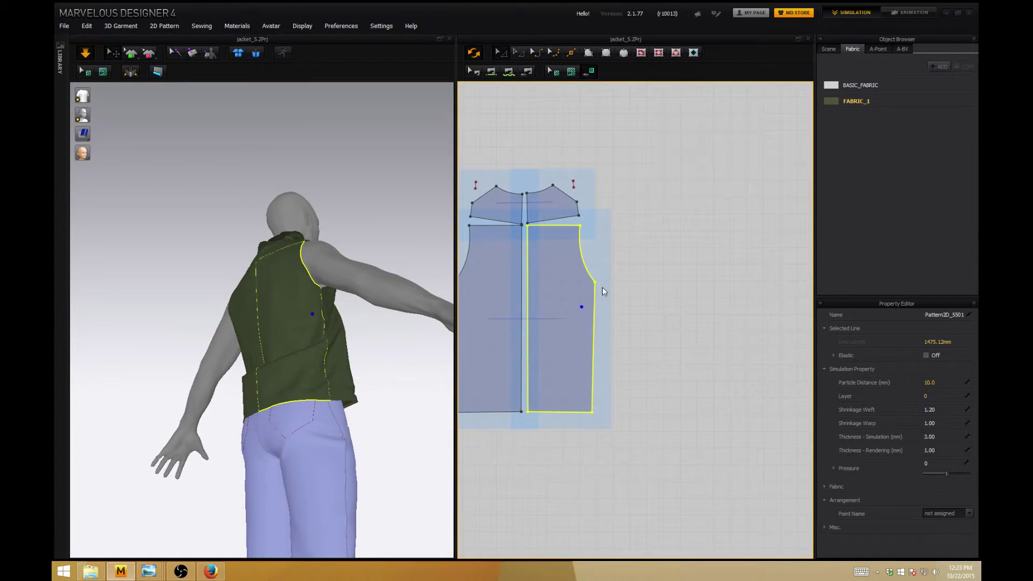
{"action": "key", "text": "Down"}
{"action": "key", "text": "Down"}
{"action": "key", "text": "Down"}
{"action": "key", "text": "Down"}
{"action": "key", "text": "Down"}
{"action": "key", "text": "Down"}
{"action": "key", "text": "Left"}
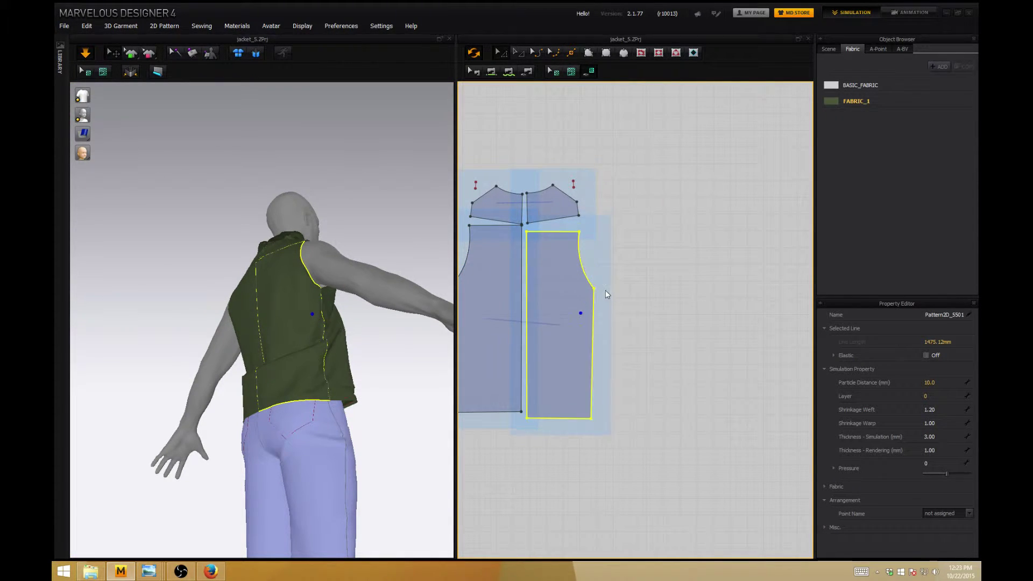
{"action": "key", "text": "ctrl+z"}
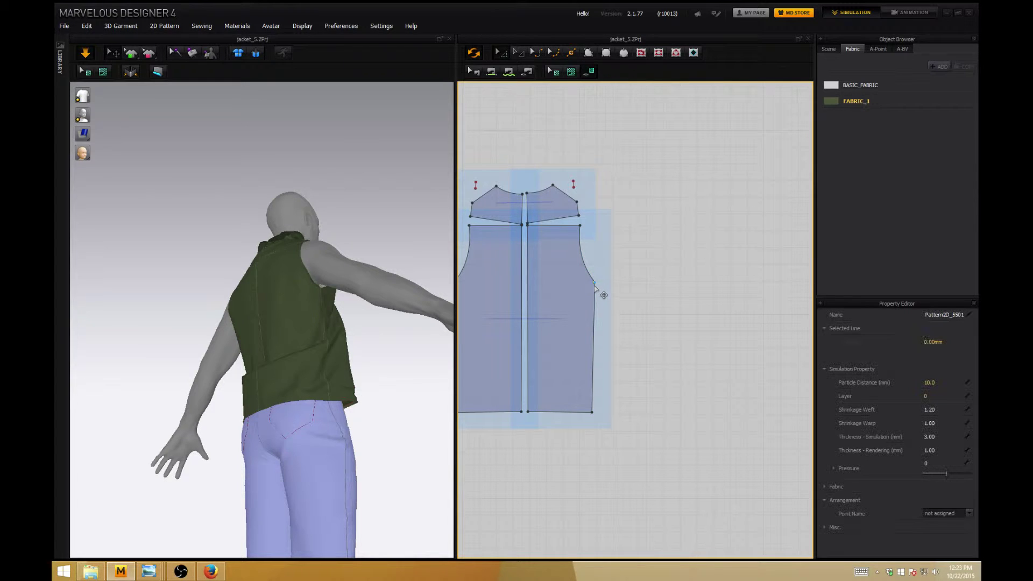
- Lower the underarm corner of the back body panel slightly and check the jacket's fit from several sides
{"action": "left_click", "coordinate": [594, 289]}
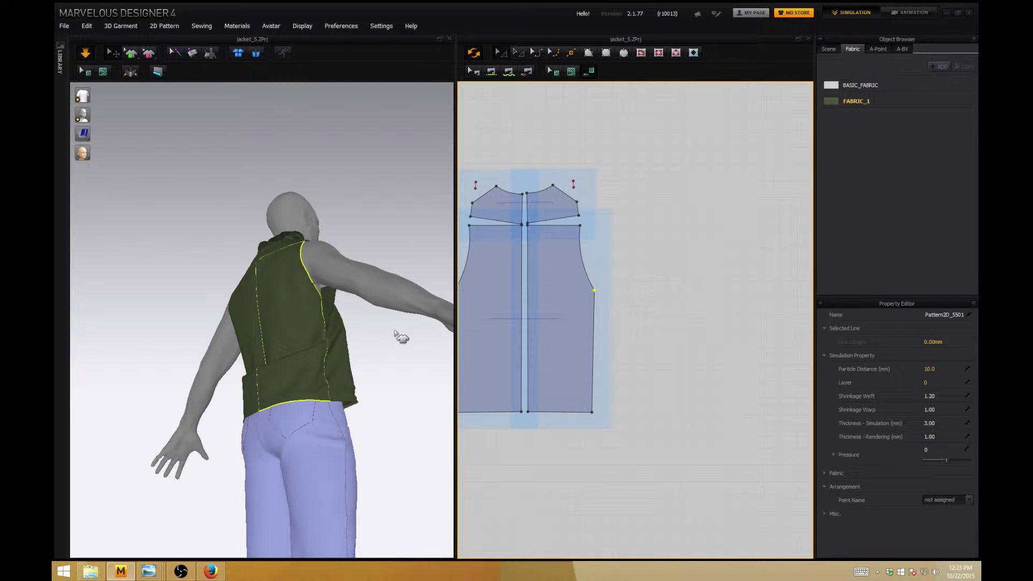
{"action": "right_click_drag", "start_coordinate": [388, 337], "coordinate": [503, 343]}
{"action": "right_click_drag", "start_coordinate": [213, 349], "coordinate": [375, 399]}
{"action": "right_click_drag", "start_coordinate": [376, 394], "coordinate": [207, 287]}
- Save the project as a new version named jacket_6.ZPrj in the Sledgehammer Test folder
{"action": "left_click", "coordinate": [64, 26]}
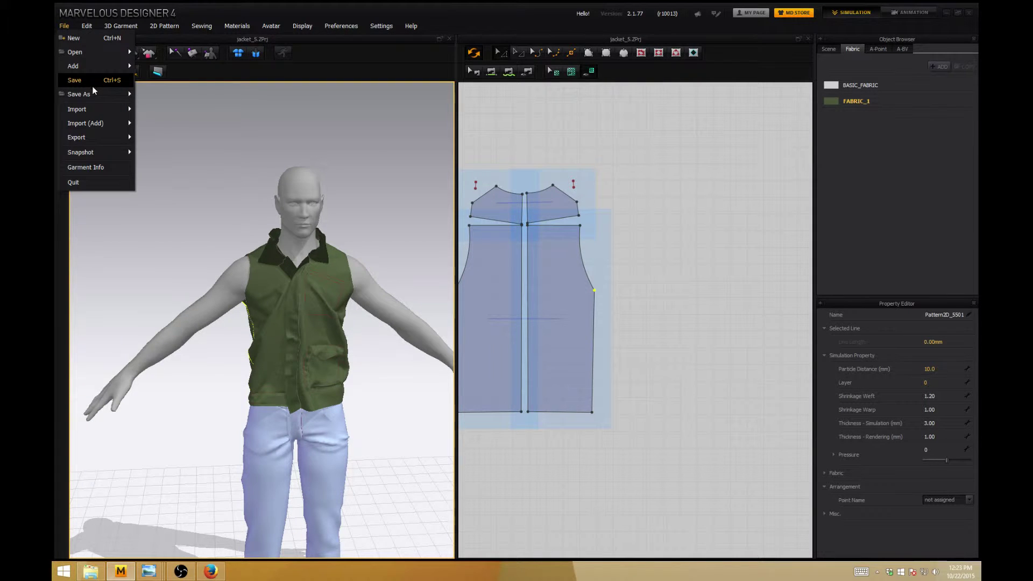
{"action": "mouse_move", "coordinate": [99, 94]}
{"action": "left_click", "coordinate": [173, 111]}
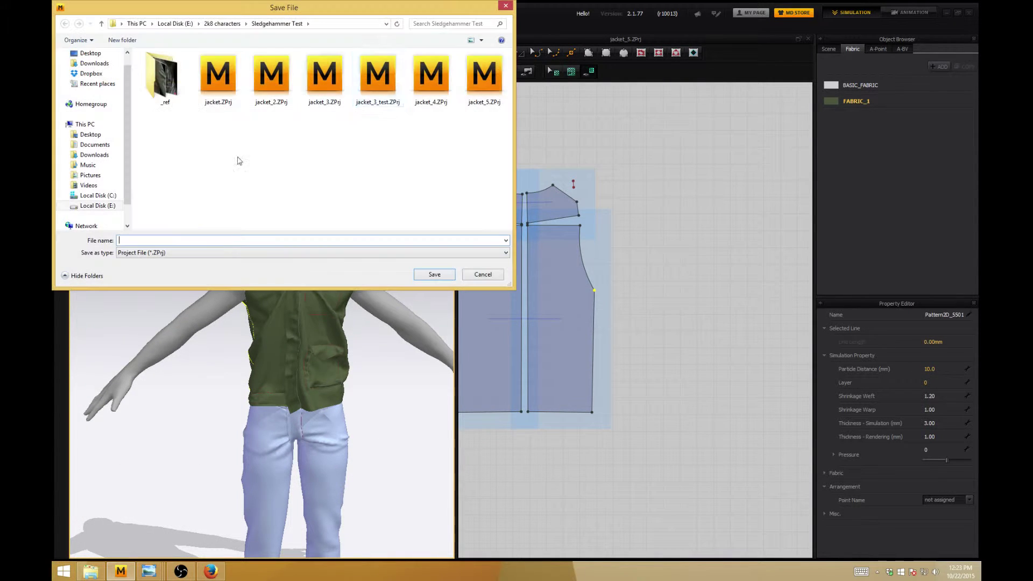
{"action": "left_click", "coordinate": [493, 79]}
{"action": "left_click", "coordinate": [135, 240]}
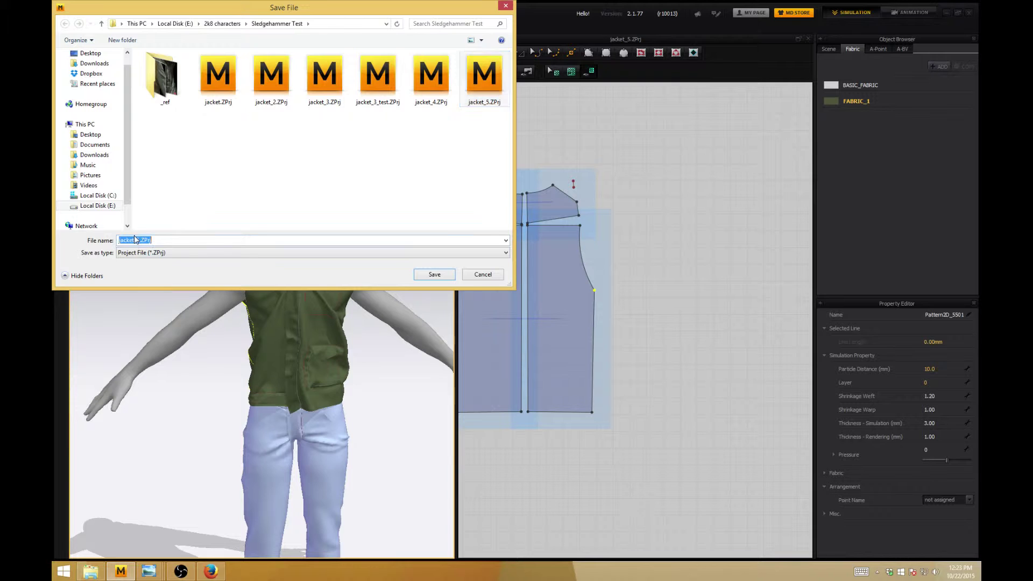
{"action": "left_click", "coordinate": [139, 240]}
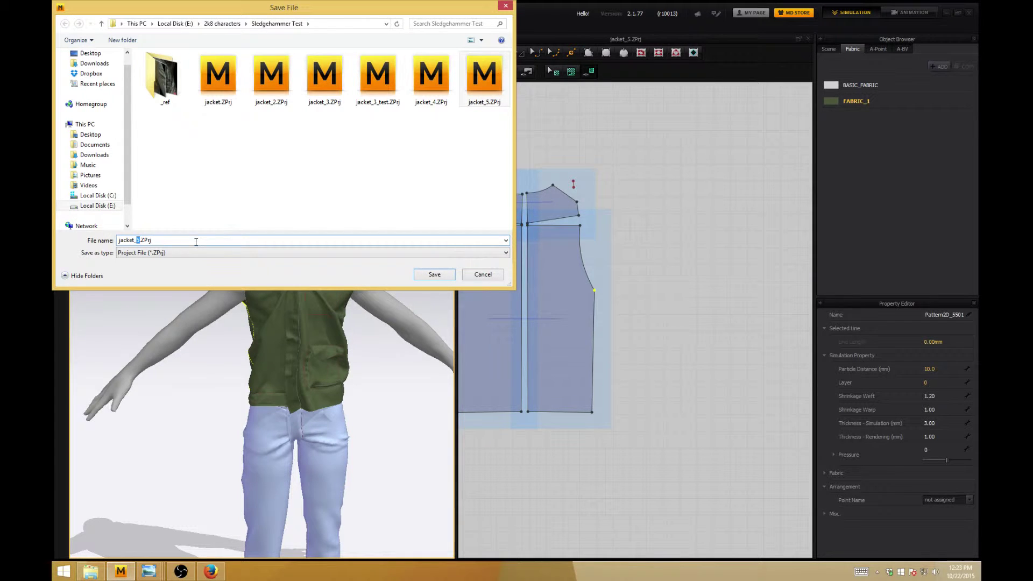
{"action": "type", "text": "6"}
{"action": "left_click", "coordinate": [438, 275]}
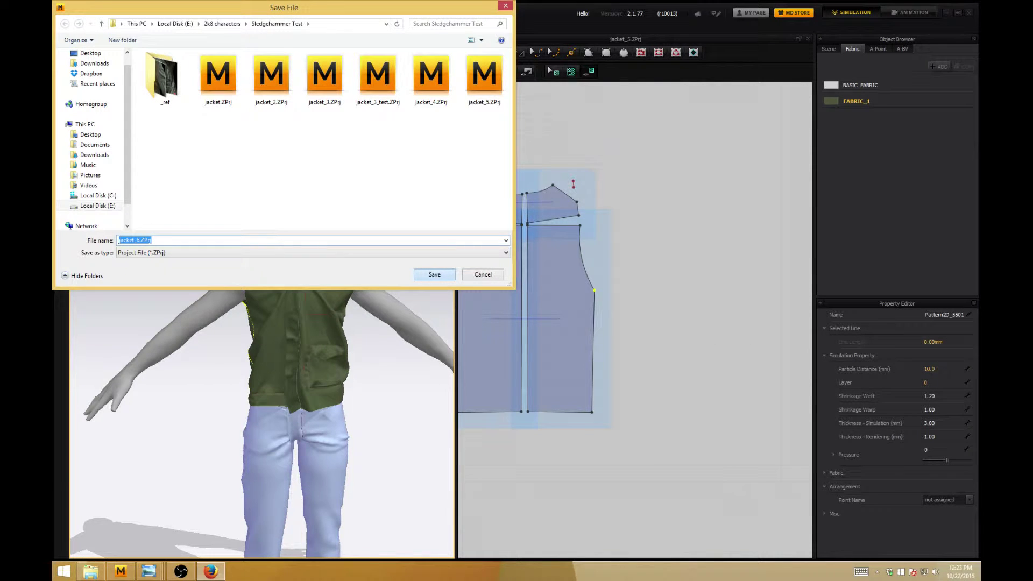
{"action": "key", "text": "Return"}
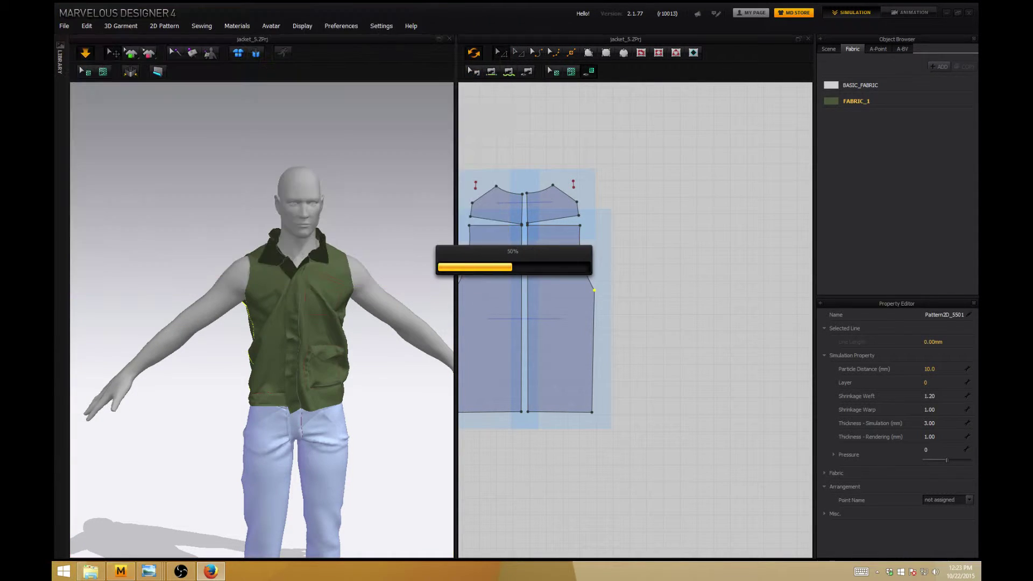
- Show all hidden patterns to view the sleeves on the avatar, and undo that change
{"action": "left_click", "coordinate": [395, 389]}
{"action": "right_click_drag", "start_coordinate": [392, 384], "coordinate": [380, 376]}
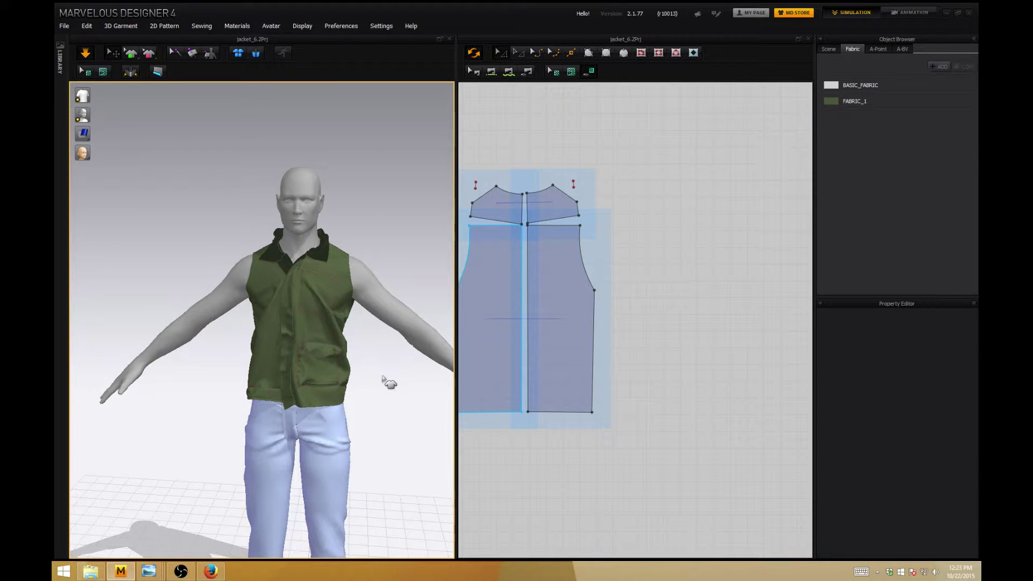
{"action": "right_click", "coordinate": [383, 368]}
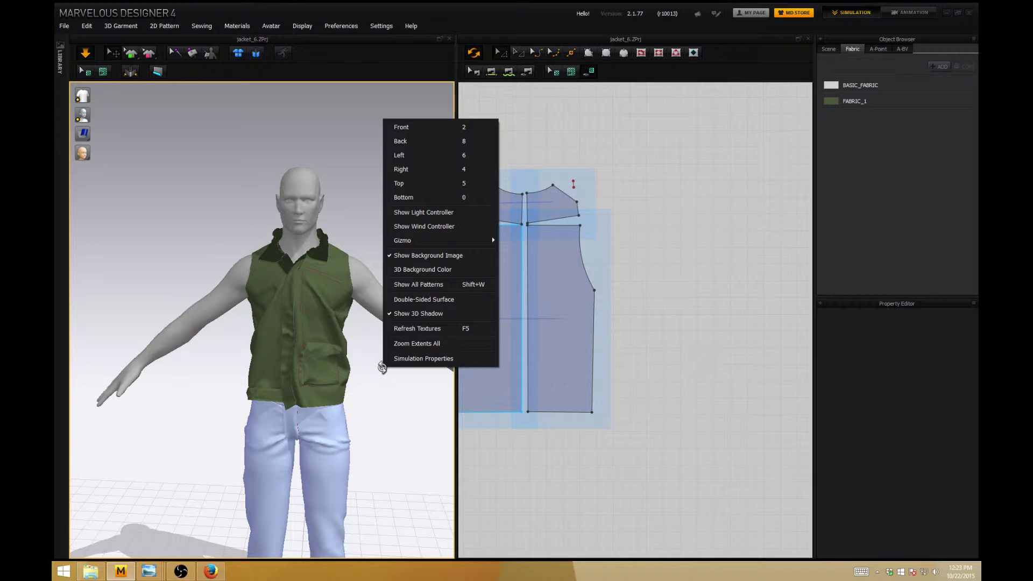
{"action": "left_click", "coordinate": [415, 285]}
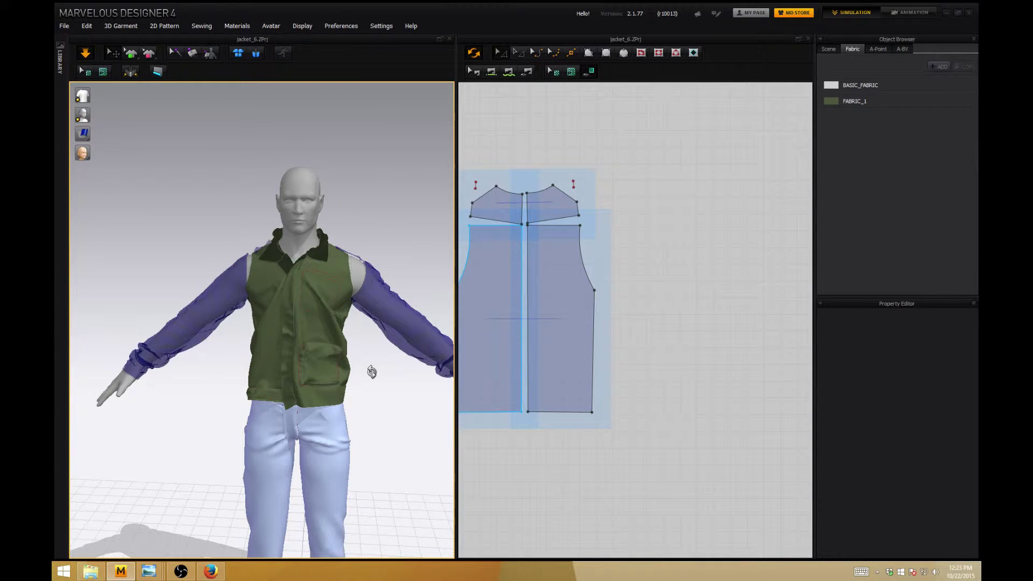
{"action": "mouse_move", "coordinate": [370, 370]}
{"action": "right_mouse_down"}
{"action": "mouse_move", "coordinate": [271, 373]}
{"action": "mouse_move", "coordinate": [365, 369]}
{"action": "right_mouse_up"}
{"action": "scroll", "coordinate": [380, 380], "scroll_direction": "down", "scroll_amount": 1}
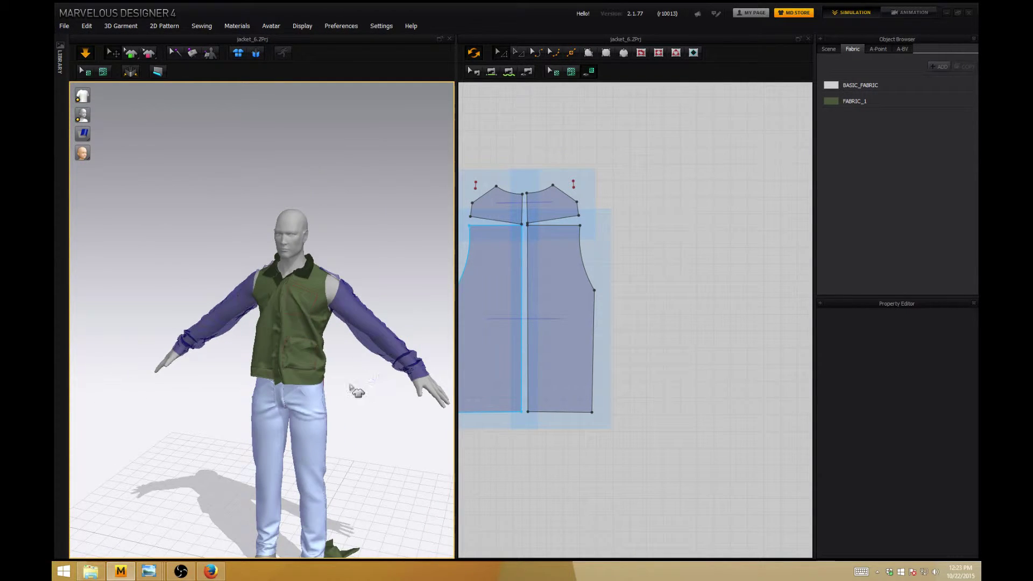
{"action": "key", "text": "ctrl+z"}
{"action": "scroll", "coordinate": [378, 386], "scroll_direction": "down", "scroll_amount": 1}
{"action": "scroll", "coordinate": [374, 385], "scroll_direction": "up", "scroll_amount": 3}
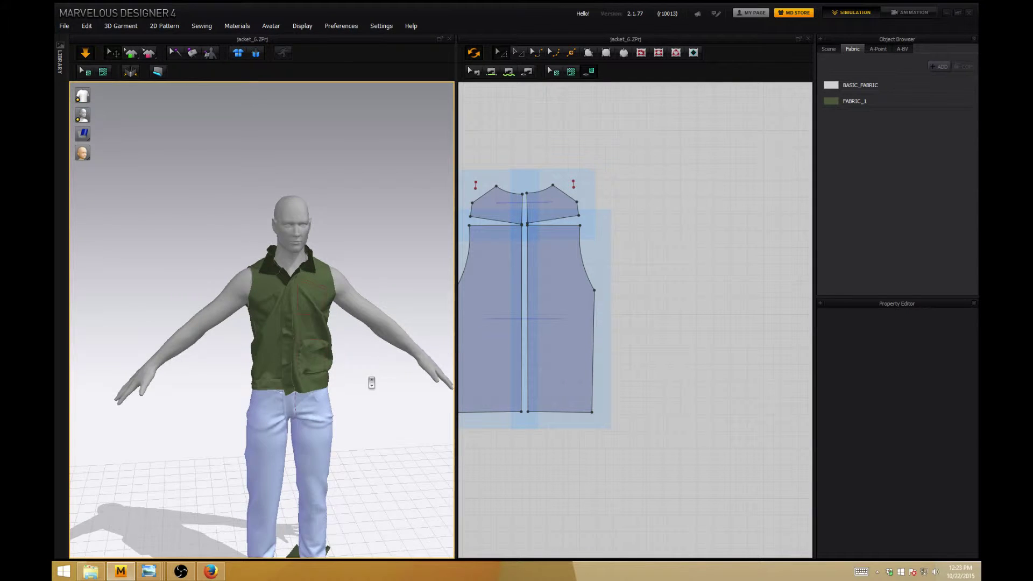
- Examine the fit of the jacket's front panels and back on the avatar from several sides
{"action": "right_click_drag", "start_coordinate": [372, 382], "coordinate": [277, 308]}
{"action": "left_click", "coordinate": [250, 292]}
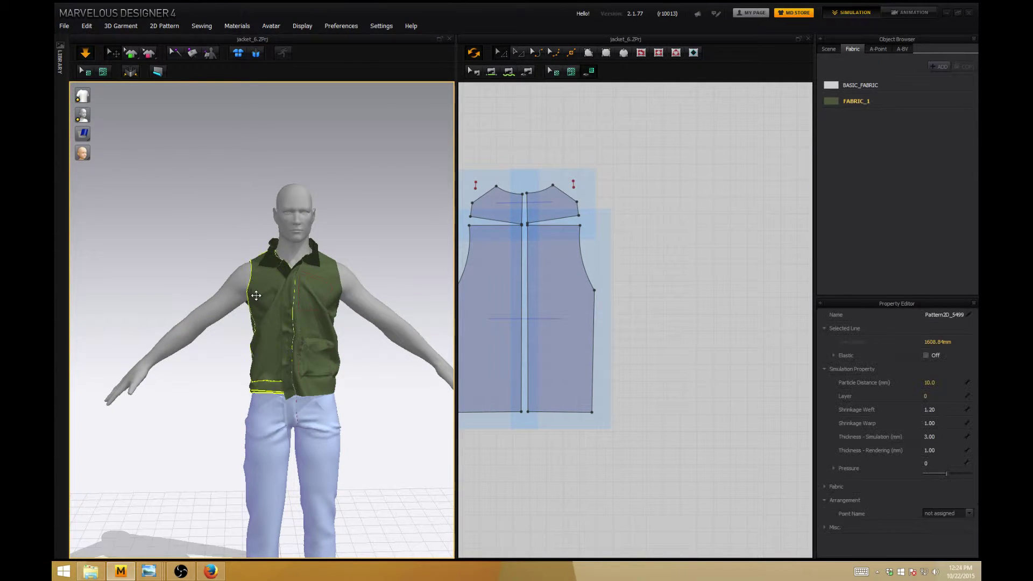
{"action": "right_click_drag", "start_coordinate": [291, 299], "coordinate": [328, 295]}
{"action": "left_click", "coordinate": [329, 295]}
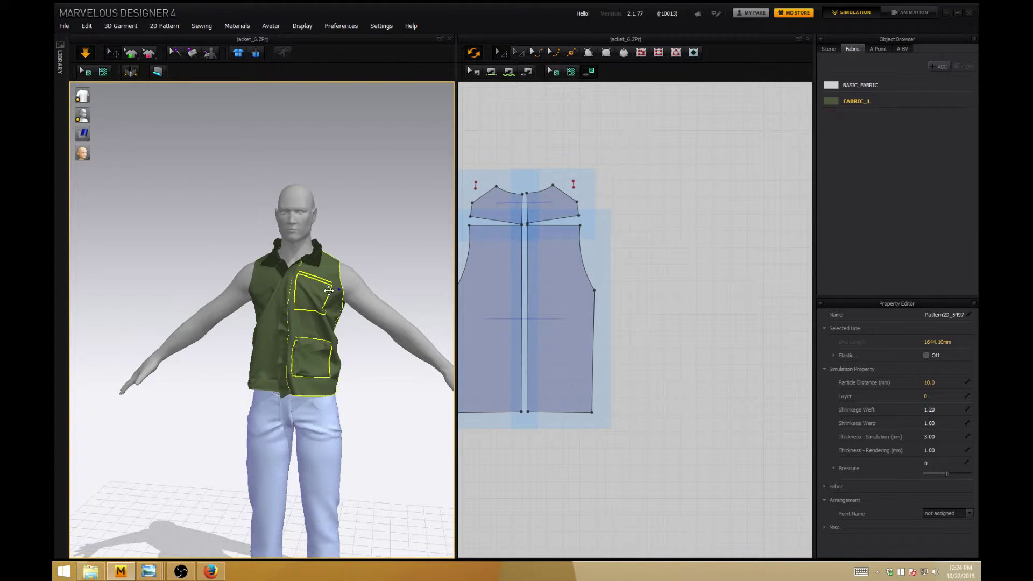
{"action": "right_click_drag", "start_coordinate": [398, 273], "coordinate": [203, 259]}
{"action": "right_click_drag", "start_coordinate": [285, 279], "coordinate": [287, 283]}
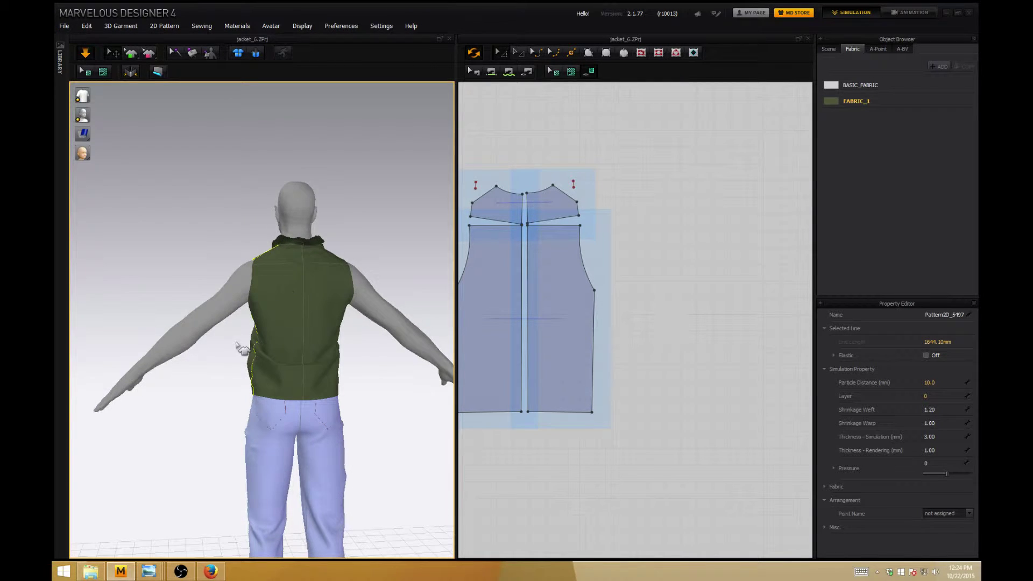
{"action": "right_click_drag", "start_coordinate": [237, 347], "coordinate": [394, 367]}
{"action": "middle_click_drag", "start_coordinate": [502, 360], "coordinate": [661, 369]}
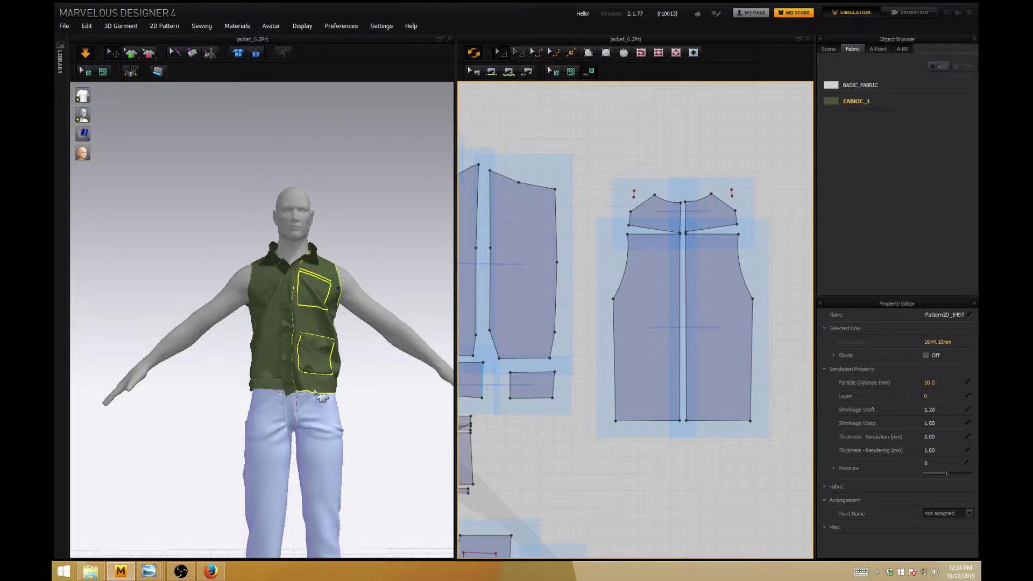
- Pull the lower hems of both front panels downward on the simulated garment to straighten the jacket front
{"action": "left_click_drag", "start_coordinate": [309, 389], "coordinate": [319, 417]}
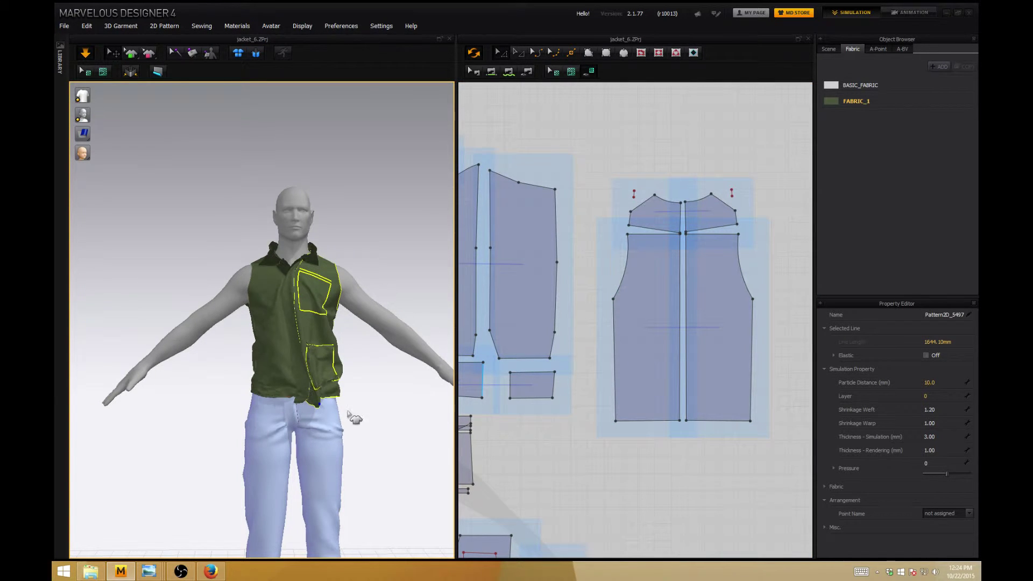
{"action": "right_click_drag", "start_coordinate": [355, 369], "coordinate": [376, 384]}
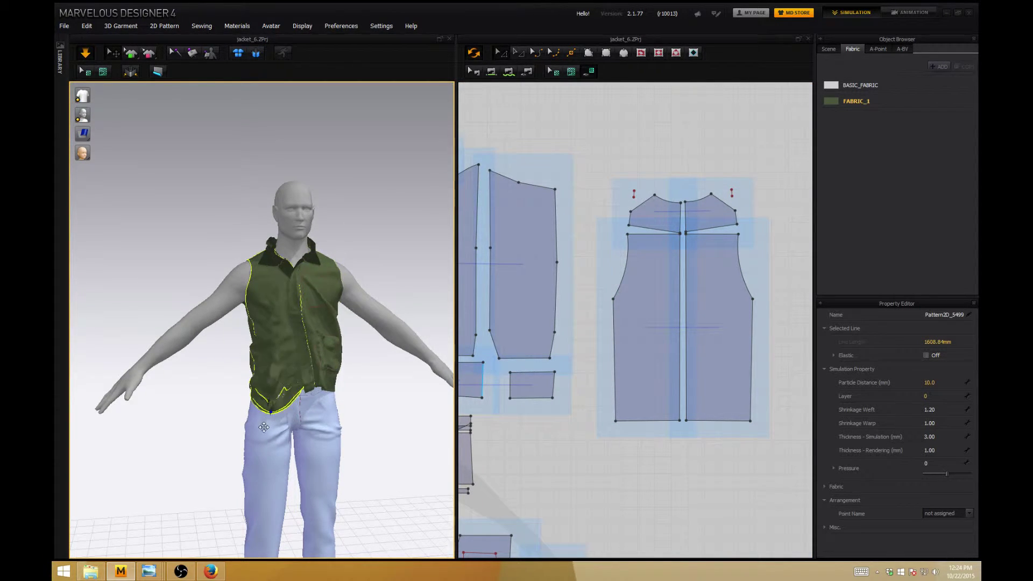
{"action": "left_click_drag", "start_coordinate": [340, 417], "coordinate": [343, 416]}
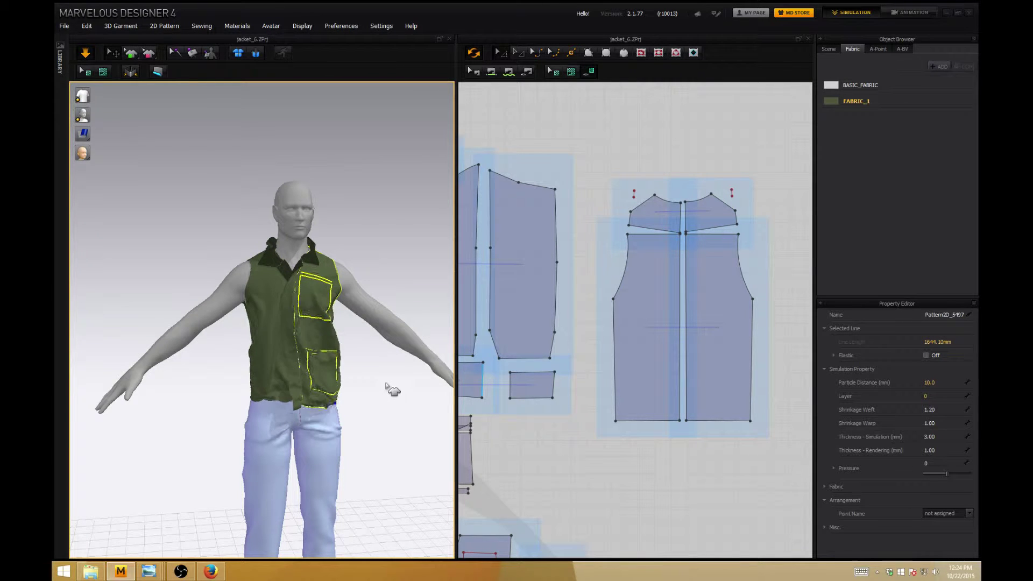
- Delete the long placket strip and the small facing piece located between the two front body panels
{"action": "middle_click_drag", "start_coordinate": [613, 299], "coordinate": [795, 276]}
{"action": "scroll", "coordinate": [602, 336], "scroll_direction": "down", "scroll_amount": 3}
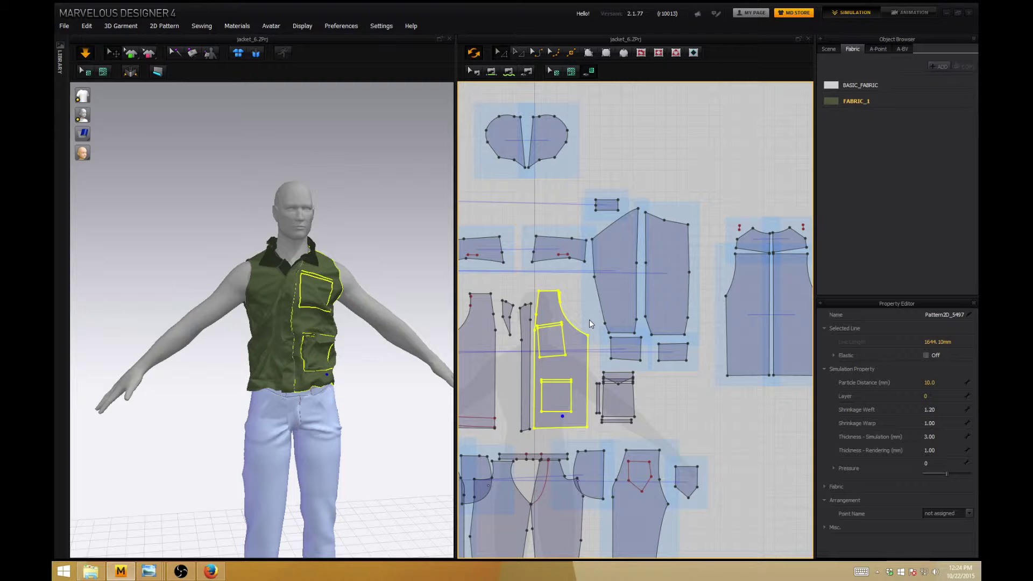
{"action": "right_click_drag", "start_coordinate": [606, 322], "coordinate": [642, 302]}
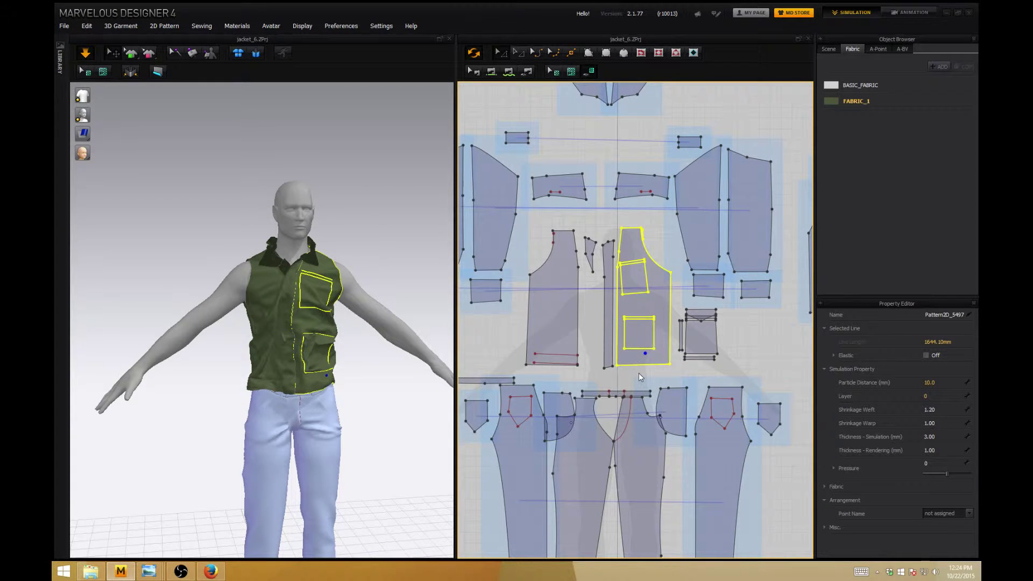
{"action": "left_click", "coordinate": [638, 374]}
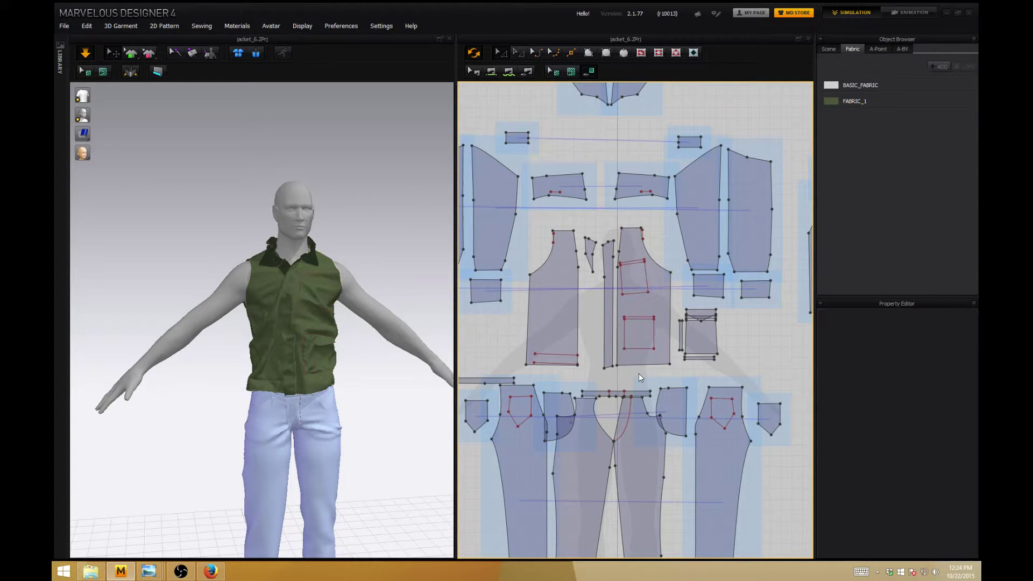
{"action": "left_click", "coordinate": [609, 320]}
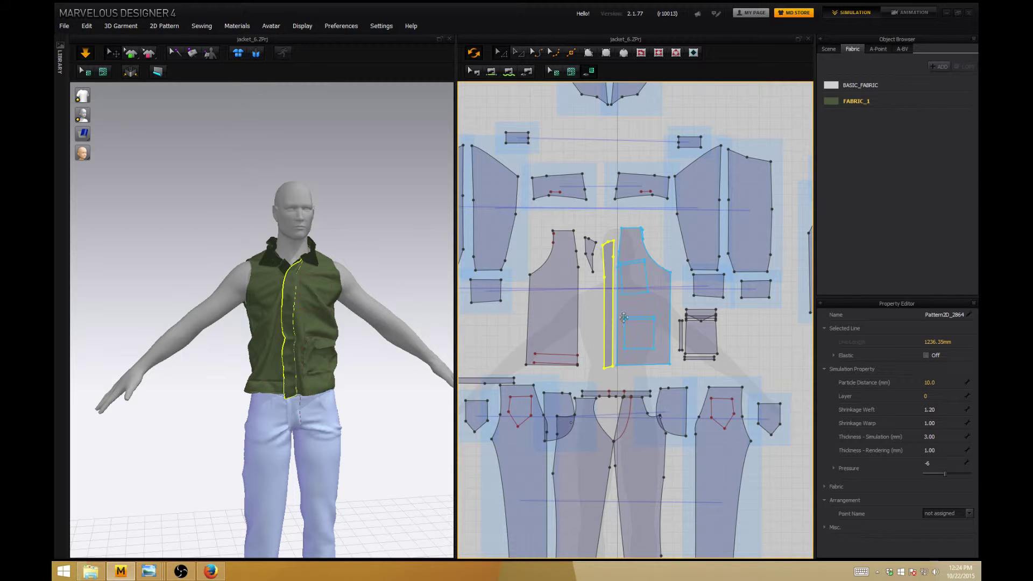
{"action": "key", "text": "Delete"}
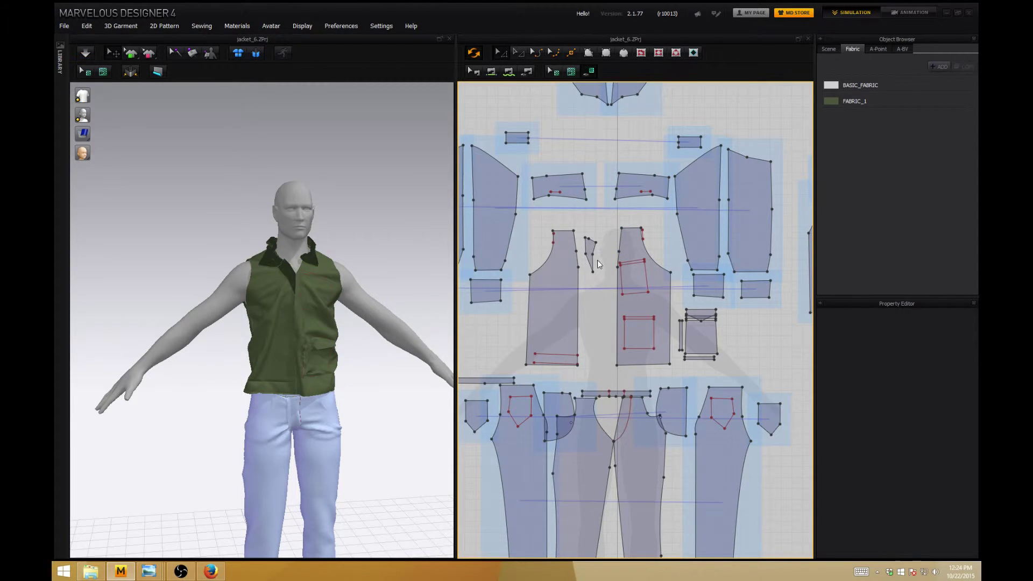
{"action": "left_click", "coordinate": [590, 248]}
{"action": "key", "text": "Delete"}
{"action": "key", "text": "Delete"}
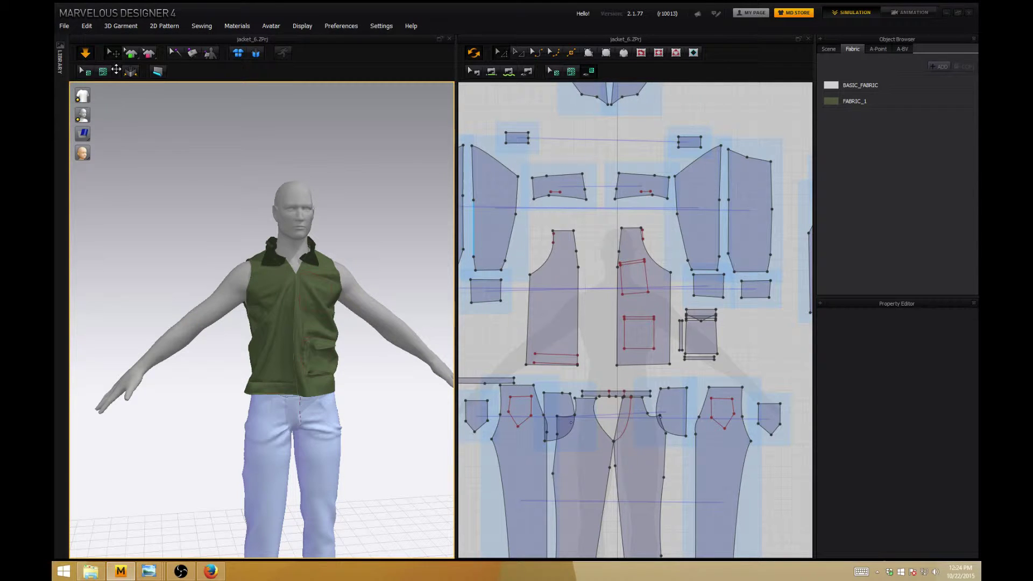
- Inspect the jacket's front closure, stop the simulation, and undo the deletion of the placket strip and small facing piece
{"action": "scroll", "coordinate": [312, 333], "scroll_direction": "up", "scroll_amount": 4}
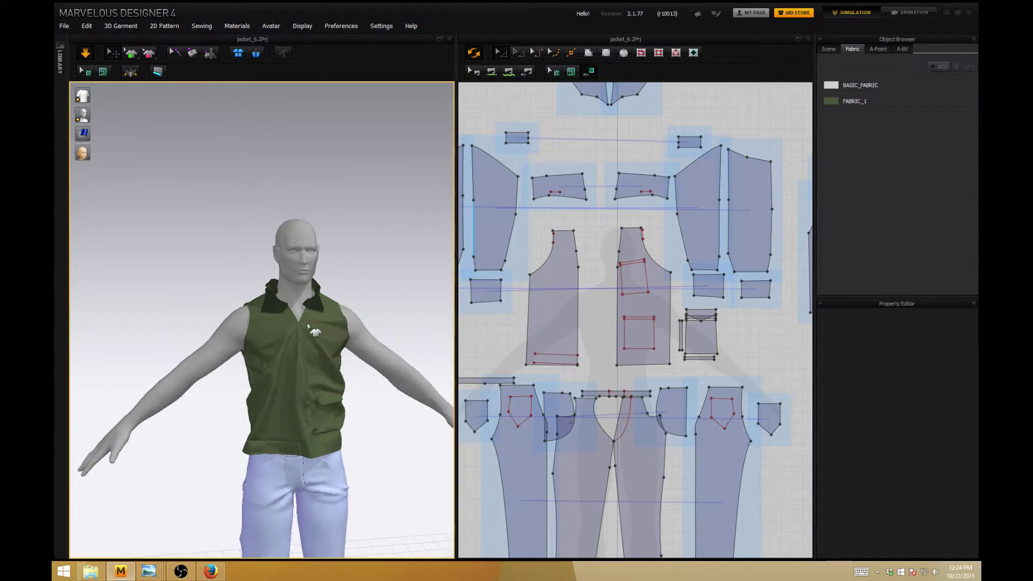
{"action": "scroll", "coordinate": [306, 330], "scroll_direction": "up", "scroll_amount": 2}
{"action": "left_click", "coordinate": [318, 328]}
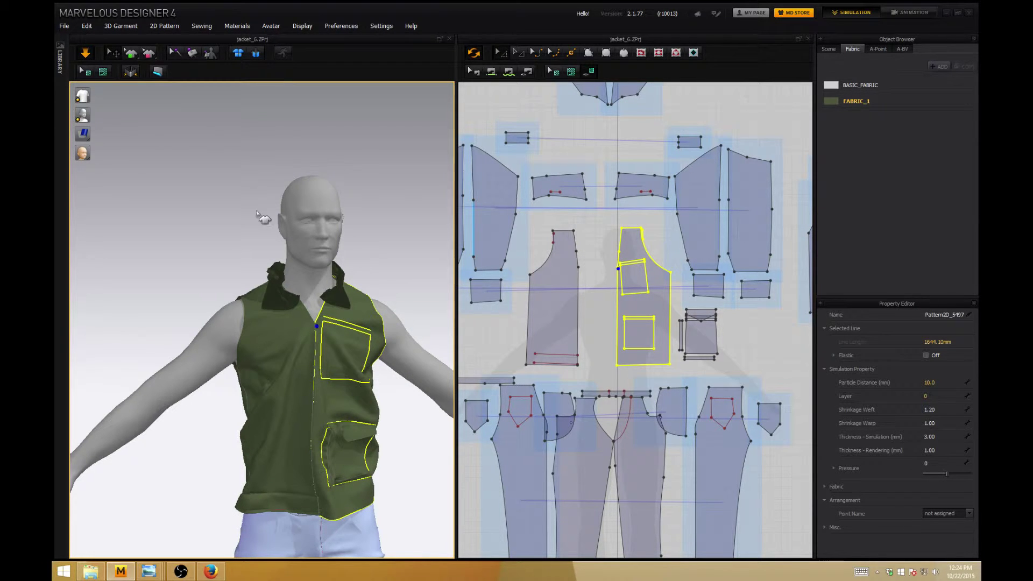
{"action": "left_click", "coordinate": [84, 52]}
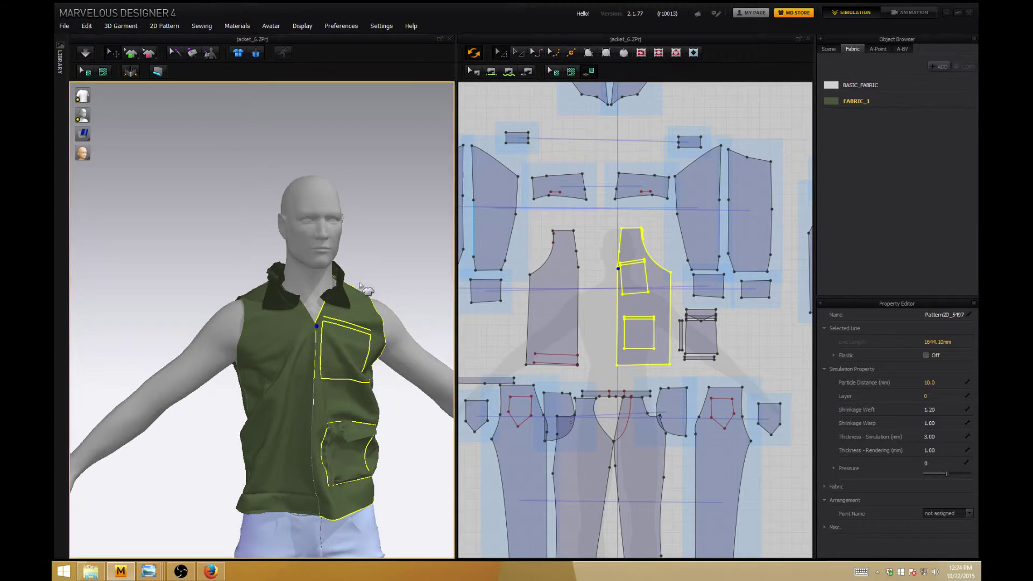
{"action": "left_click", "coordinate": [386, 302]}
{"action": "key", "text": "ctrl+z"}
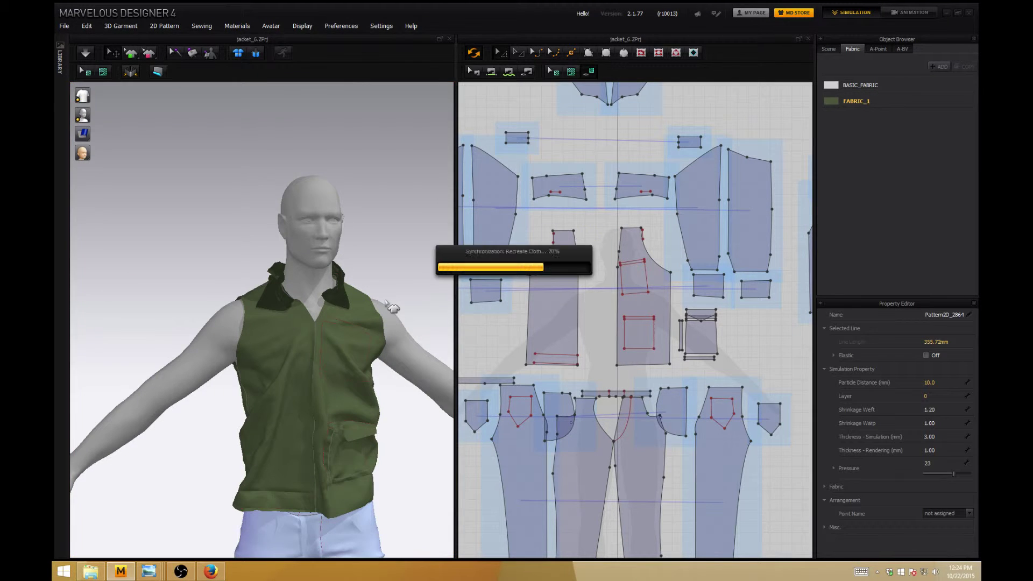
{"action": "left_click", "coordinate": [387, 302]}
{"action": "key", "text": "ctrl+z"}
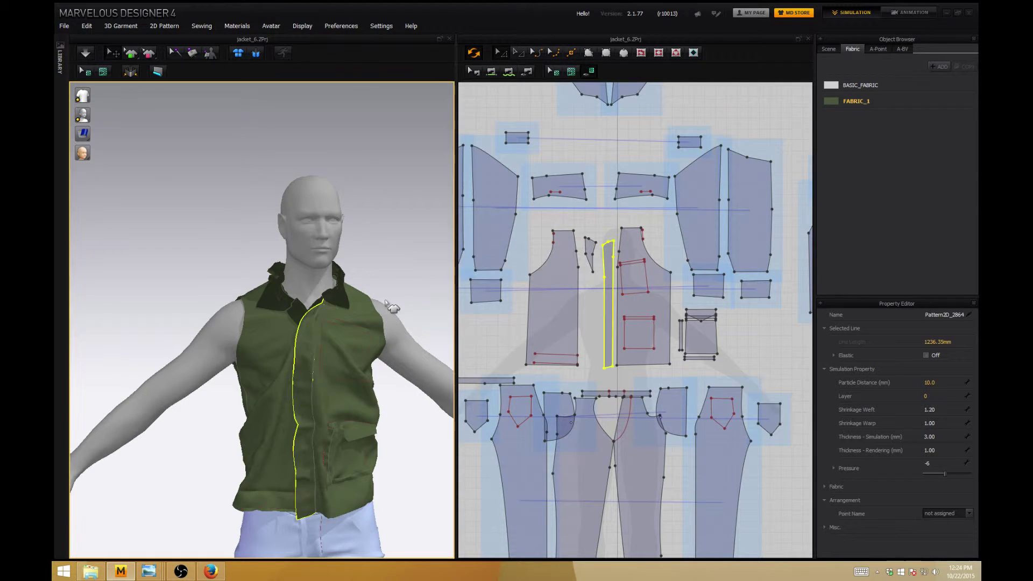
- Examine the sewing lines along the front opening edges and placket strip, and return to pattern editing
{"action": "left_click", "coordinate": [608, 231]}
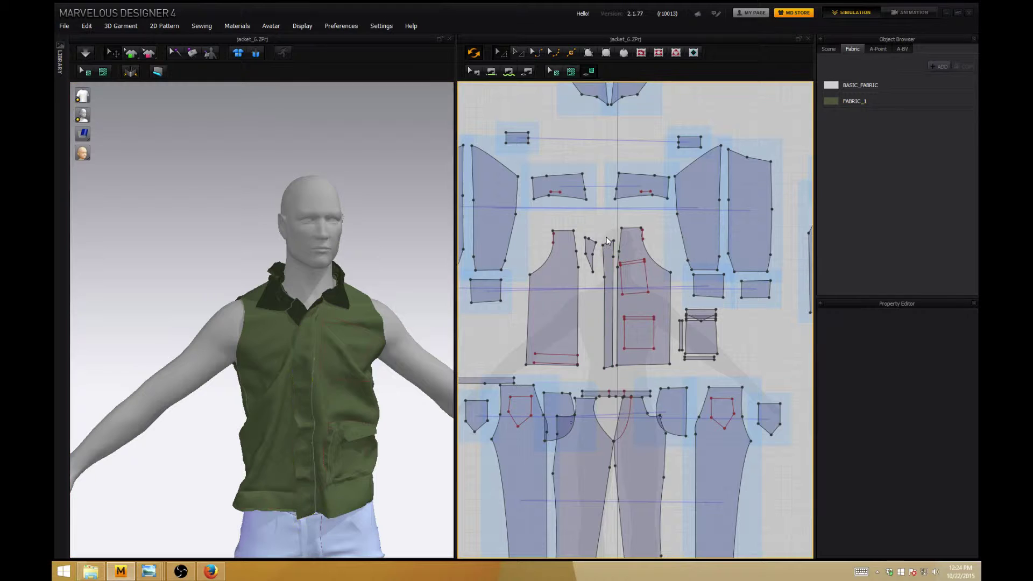
{"action": "scroll", "coordinate": [612, 245], "scroll_direction": "up", "scroll_amount": 2}
{"action": "scroll", "coordinate": [614, 245], "scroll_direction": "up", "scroll_amount": 3}
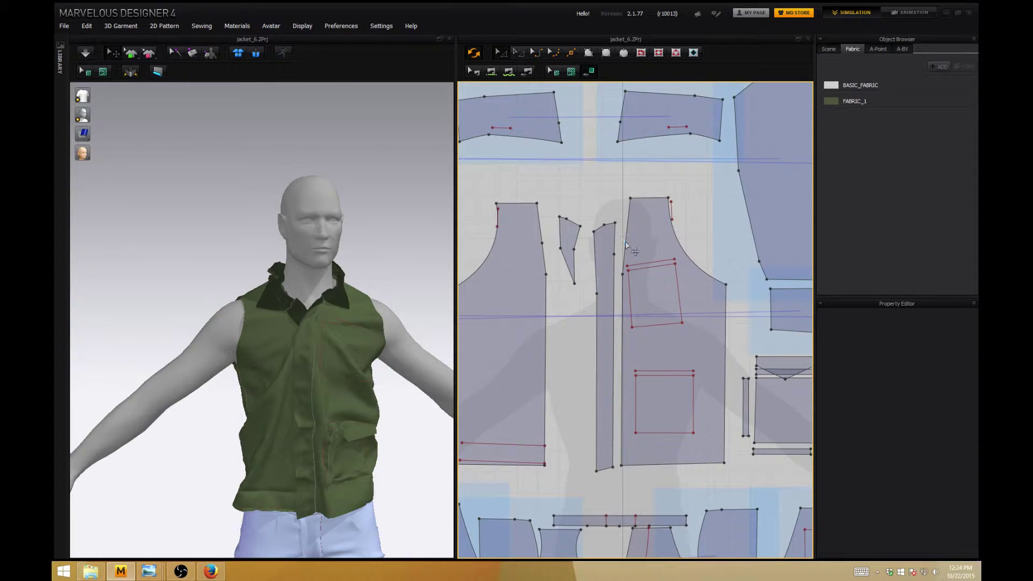
{"action": "left_click", "coordinate": [626, 245]}
{"action": "left_click", "coordinate": [491, 74]}
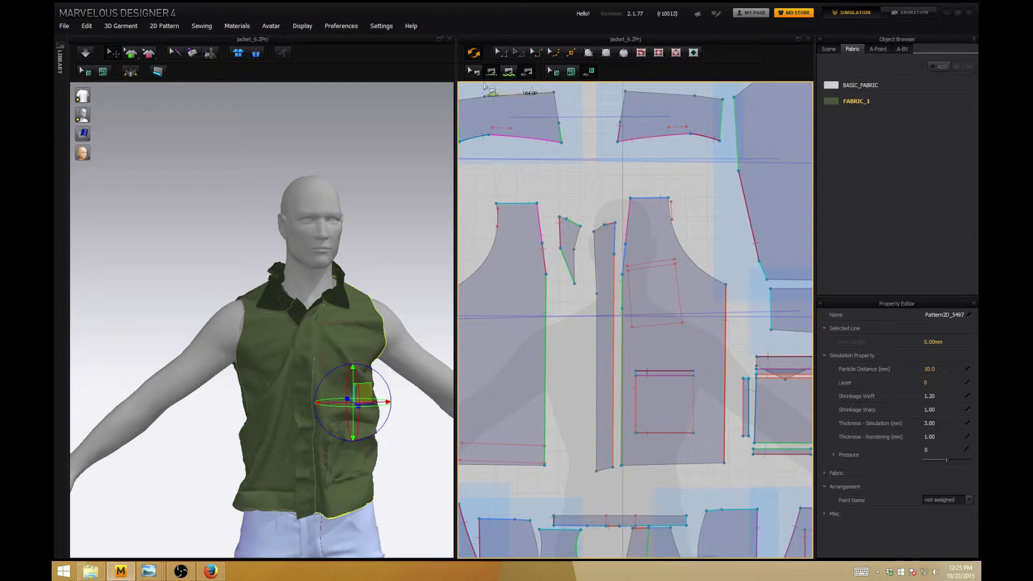
{"action": "left_click", "coordinate": [498, 51]}
{"action": "left_click", "coordinate": [585, 167]}
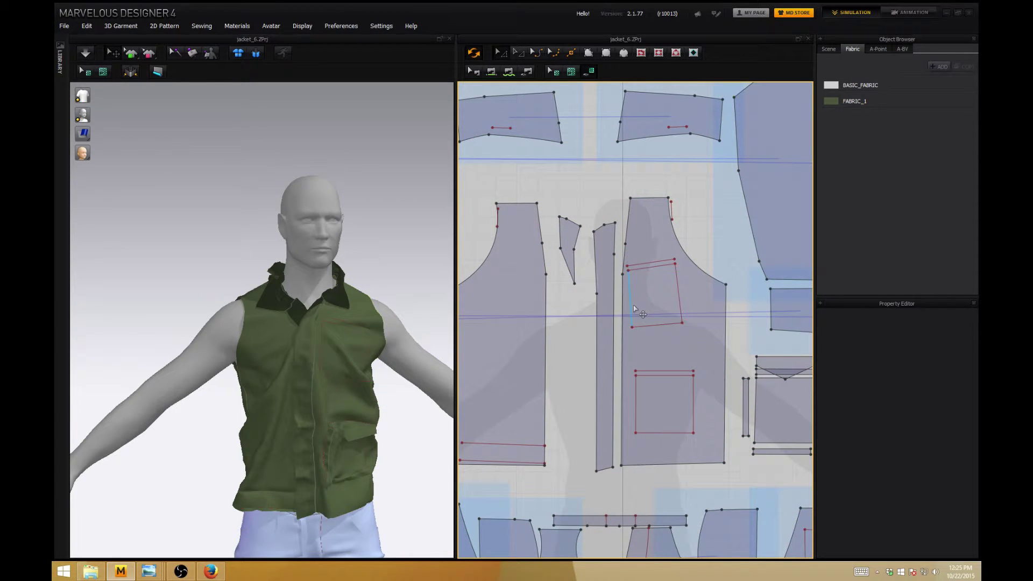
- Lower the front-edge point on both front body panels to the same height and simulate the garment
{"action": "left_click", "coordinate": [624, 275]}
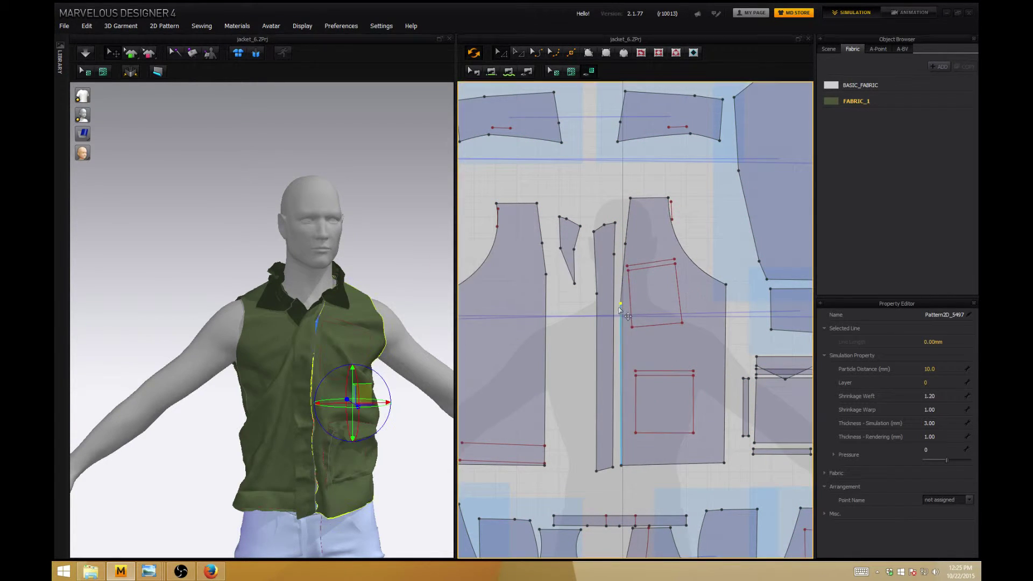
{"action": "left_click", "coordinate": [548, 276], "text": "shift"}
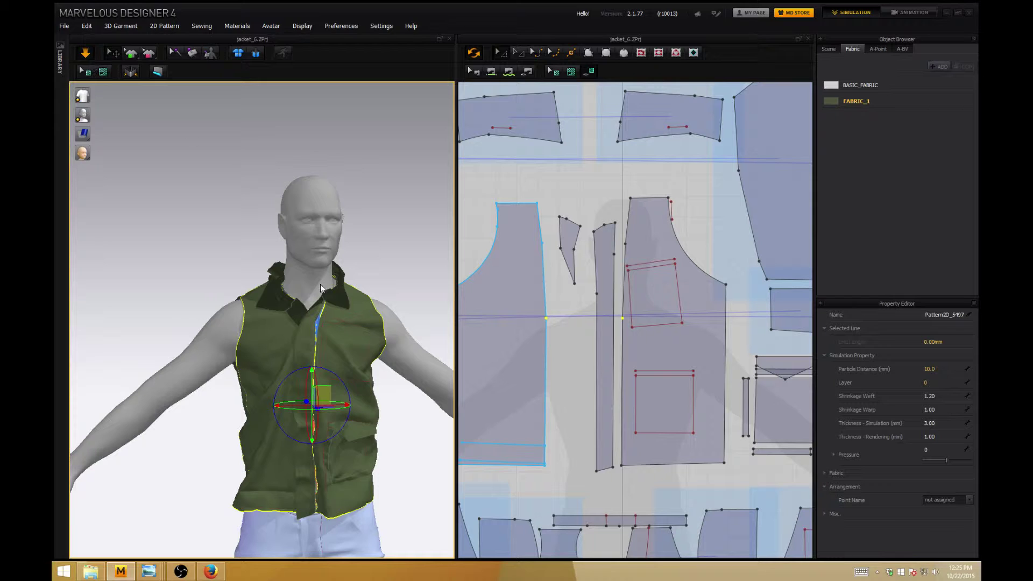
{"action": "key", "text": "space"}
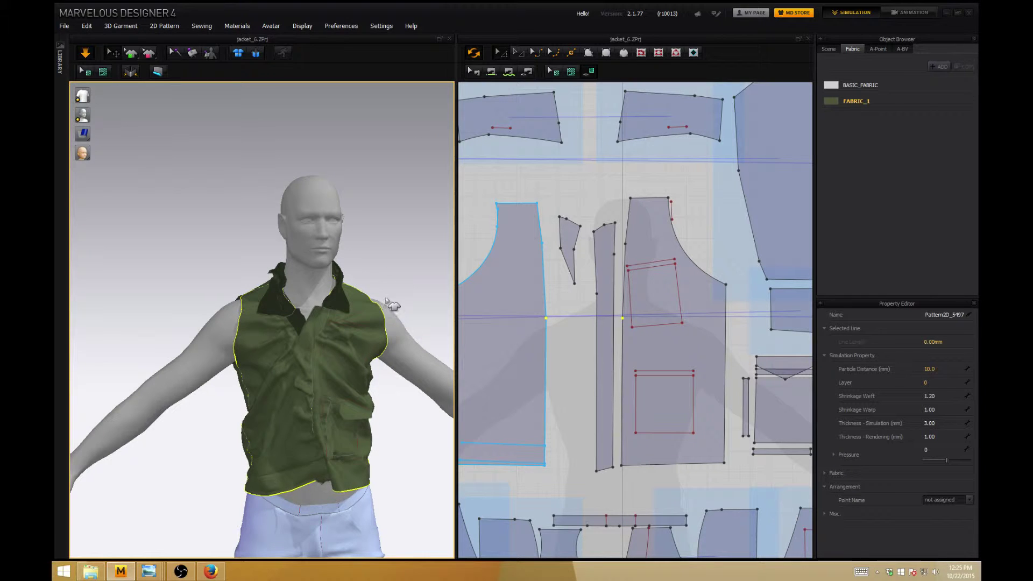
- Raise the front-edge points of both front body panels together while the simulation runs
{"action": "left_click", "coordinate": [566, 373]}
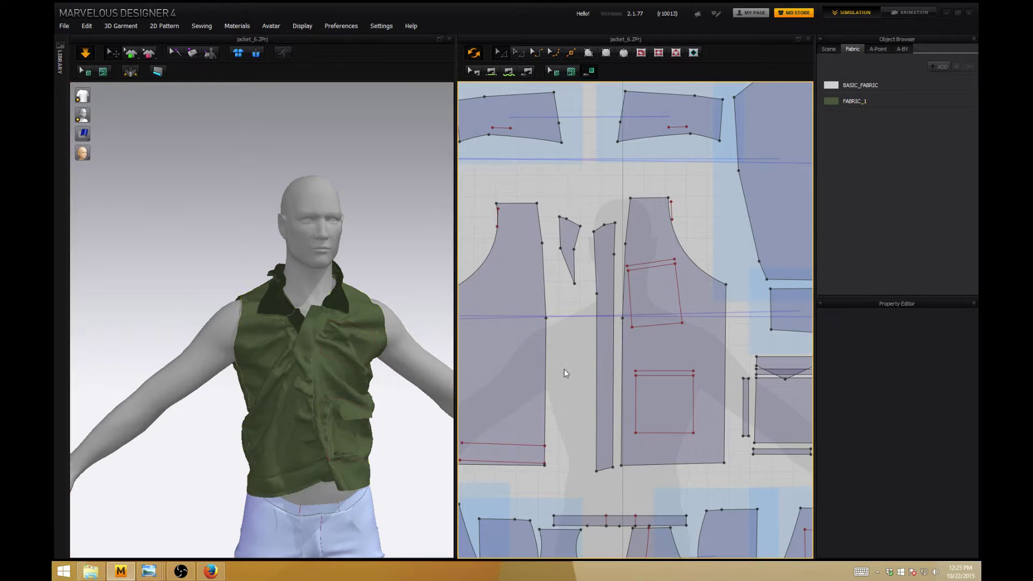
{"action": "left_click", "coordinate": [622, 319]}
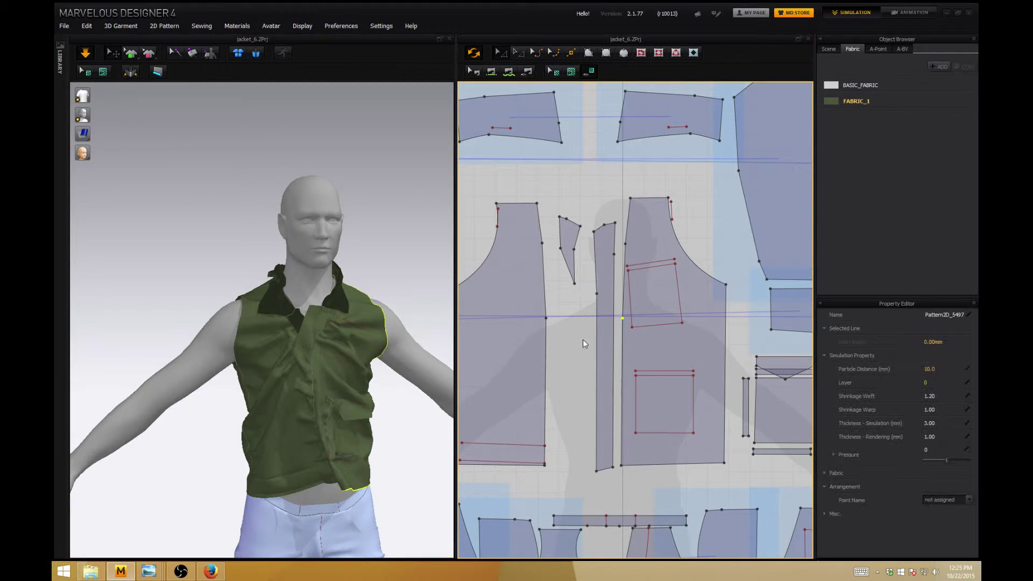
{"action": "left_click", "coordinate": [546, 319], "text": "shift"}
{"action": "left_click_drag", "start_coordinate": [546, 314], "coordinate": [550, 286]}
{"action": "key", "text": "ctrl+z"}
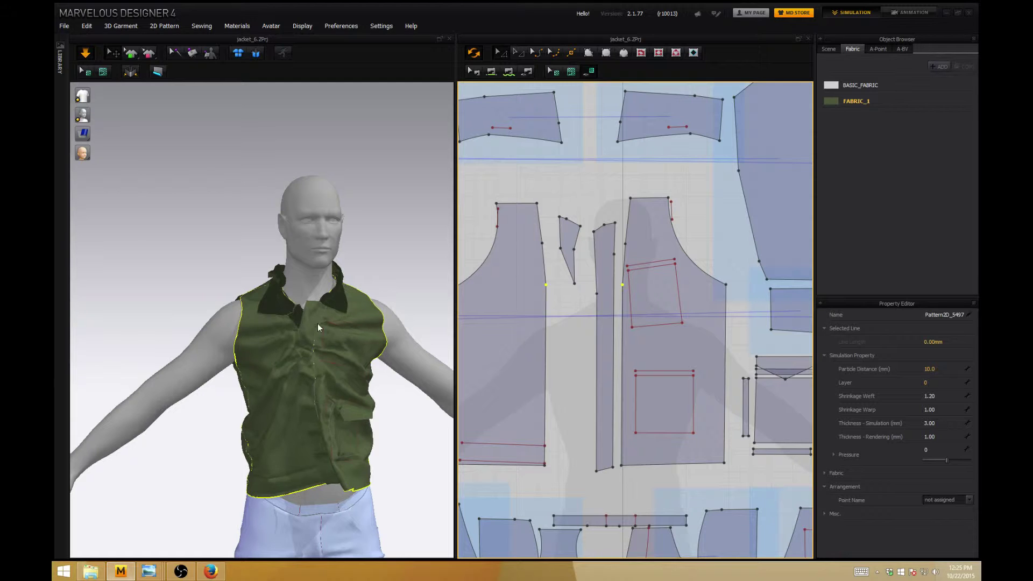
- Undo the raising of the front-edge points and the last drape, and rerun the simulation
{"action": "left_click", "coordinate": [395, 253]}
{"action": "key", "text": "ctrl+z"}
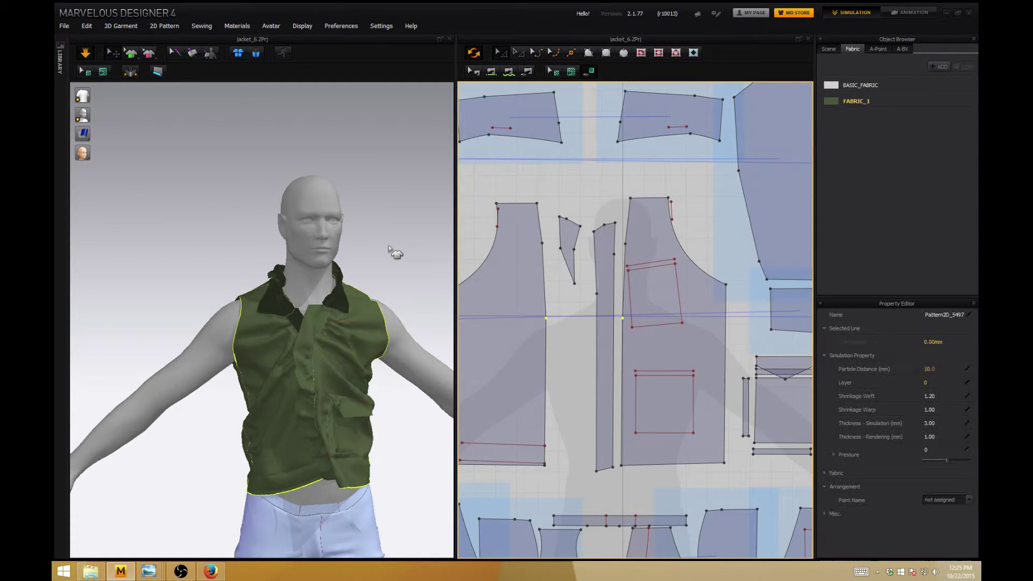
{"action": "key", "text": "ctrl+z"}
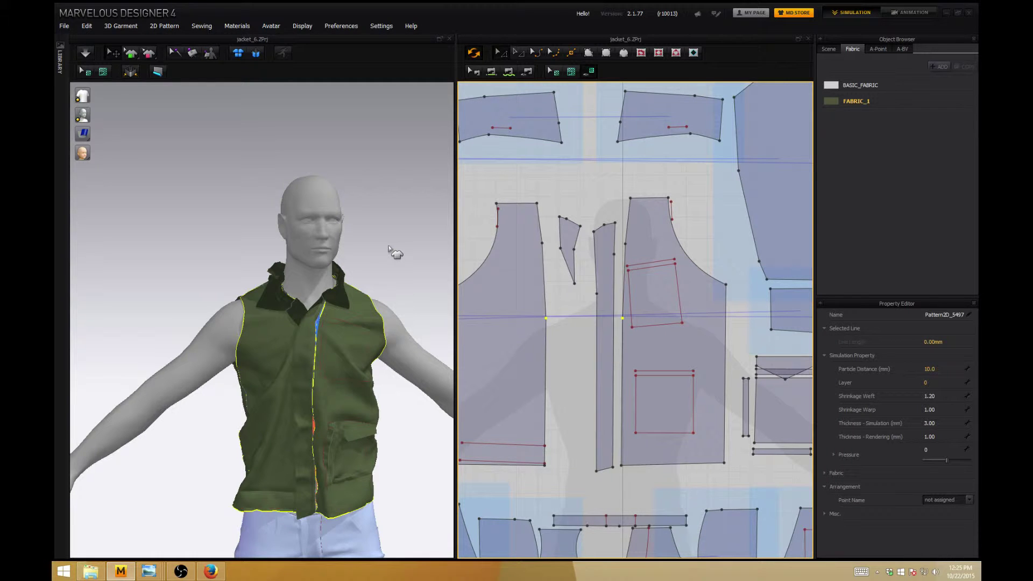
{"action": "middle_click_drag", "start_coordinate": [566, 364], "coordinate": [587, 356]}
{"action": "left_click", "coordinate": [88, 54]}
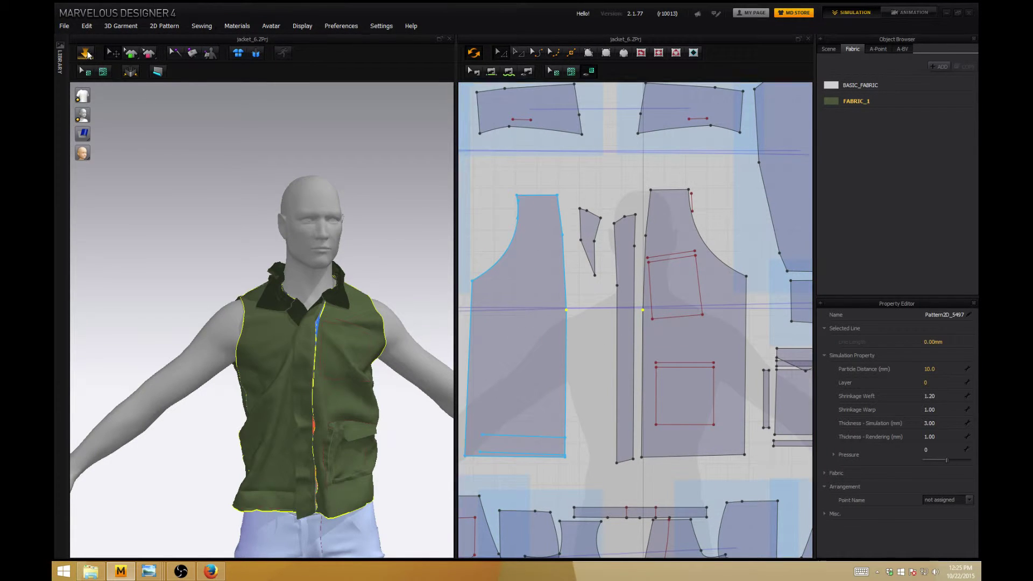
{"action": "left_click", "coordinate": [86, 53]}
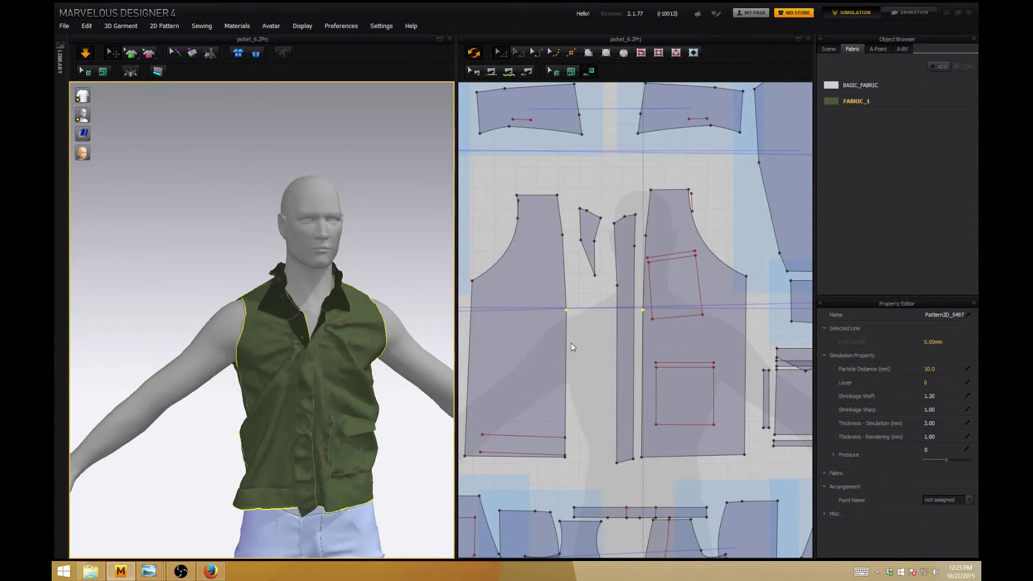
- Undo the lowering of the front-edge points on both front panels and resume the simulation
{"action": "key", "text": "ctrl+z"}
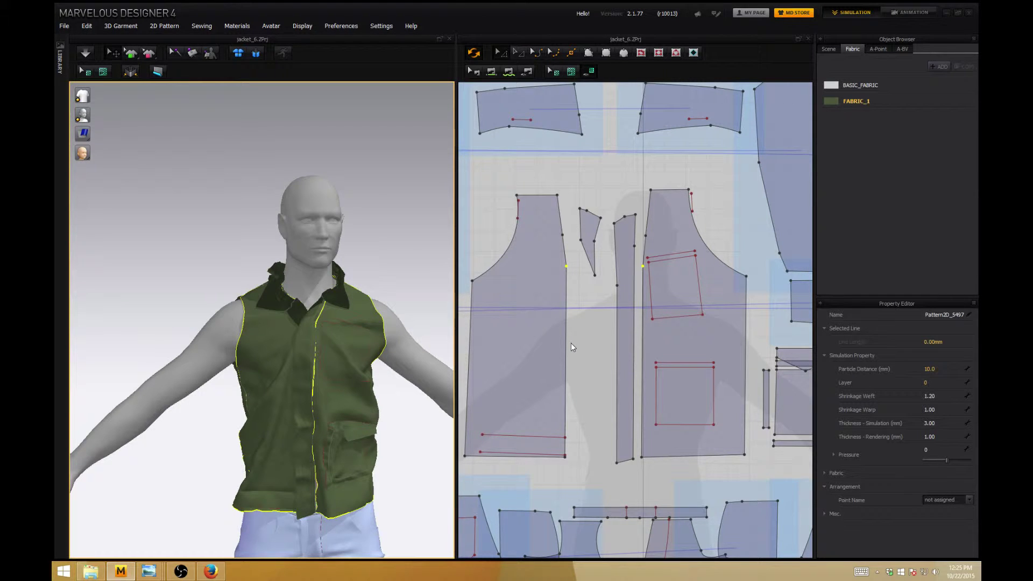
{"action": "left_click", "coordinate": [407, 272]}
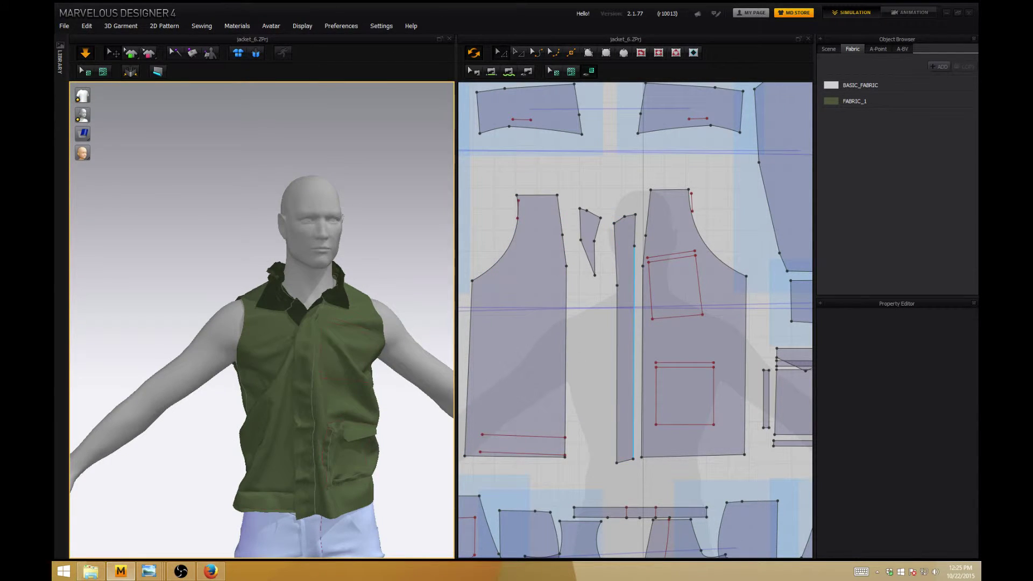
{"action": "left_click", "coordinate": [634, 328]}
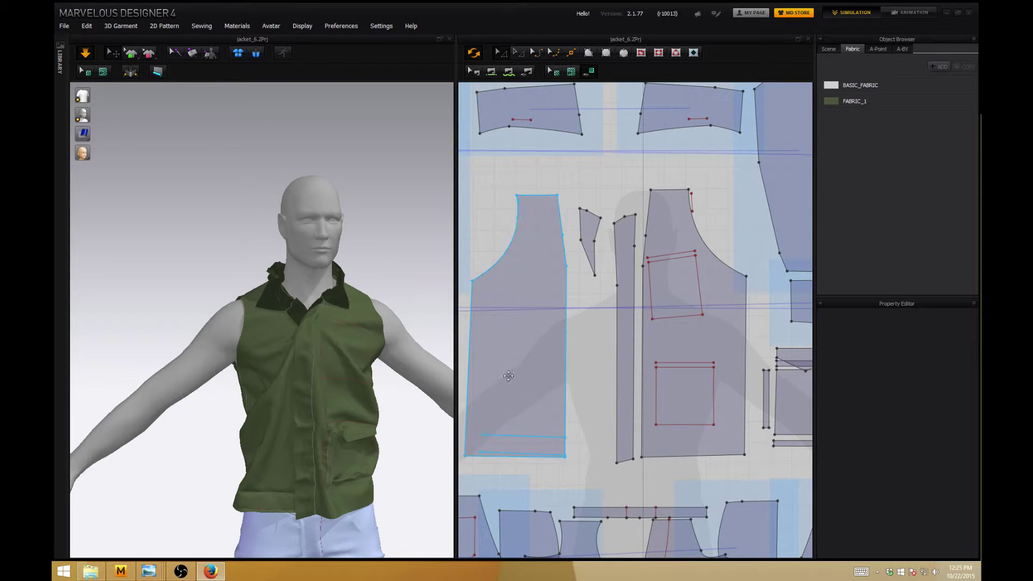
- Lower the front-edge points of both front body panels together by about 61 mm and check the drape
{"action": "left_click", "coordinate": [569, 280]}
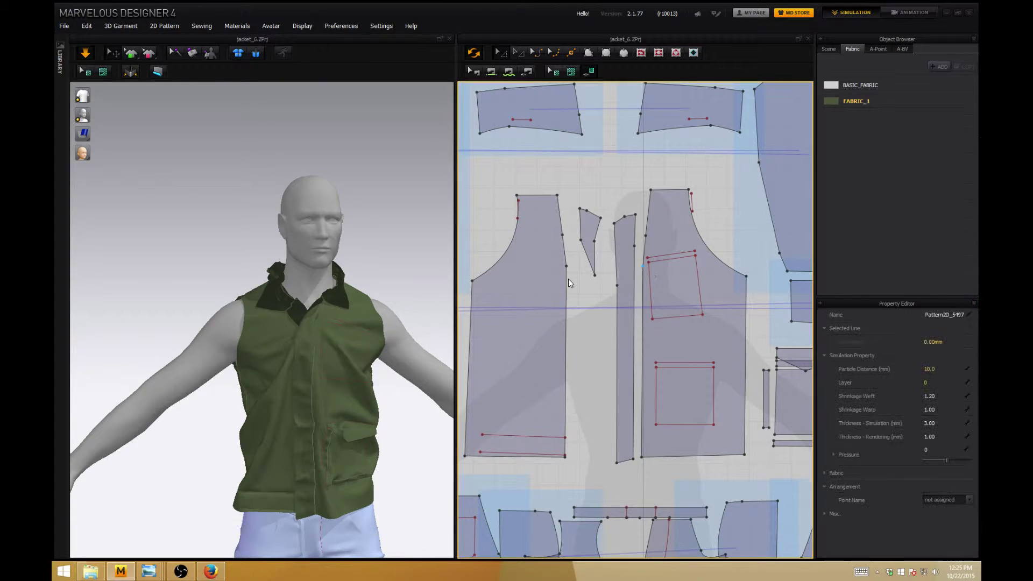
{"action": "left_click", "coordinate": [567, 267], "text": "shift"}
{"action": "left_click_drag", "start_coordinate": [567, 268], "coordinate": [567, 295]}
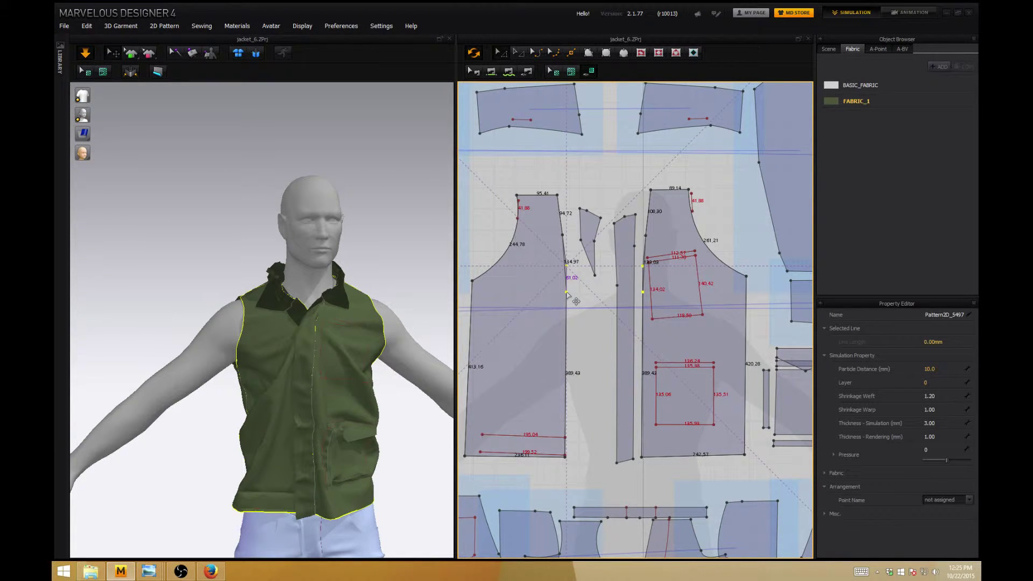
{"action": "left_click_drag", "start_coordinate": [568, 295], "coordinate": [568, 295]}
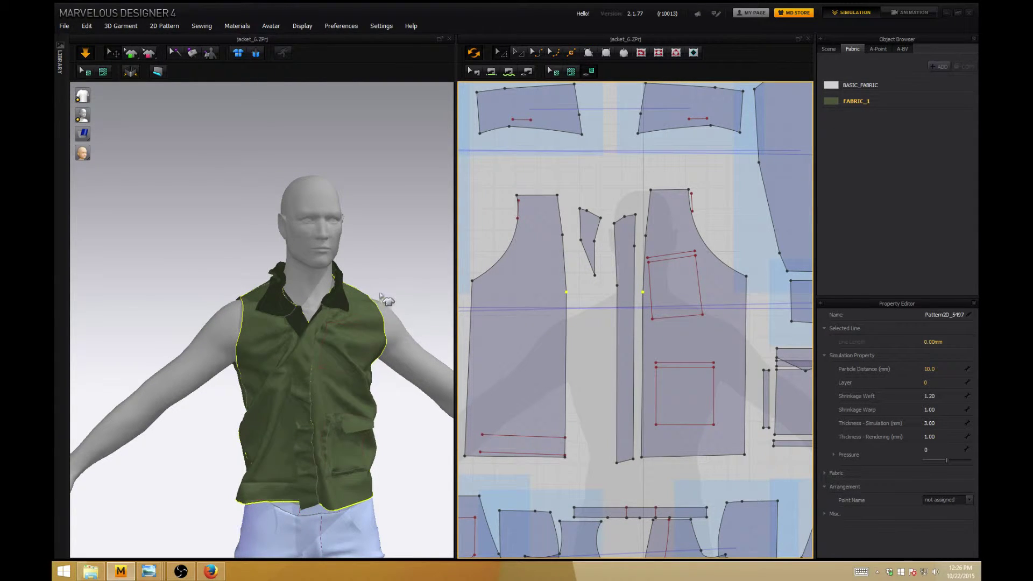
{"action": "middle_click_drag", "start_coordinate": [393, 254], "coordinate": [392, 253]}
{"action": "scroll", "coordinate": [370, 301], "scroll_direction": "down", "scroll_amount": 5}
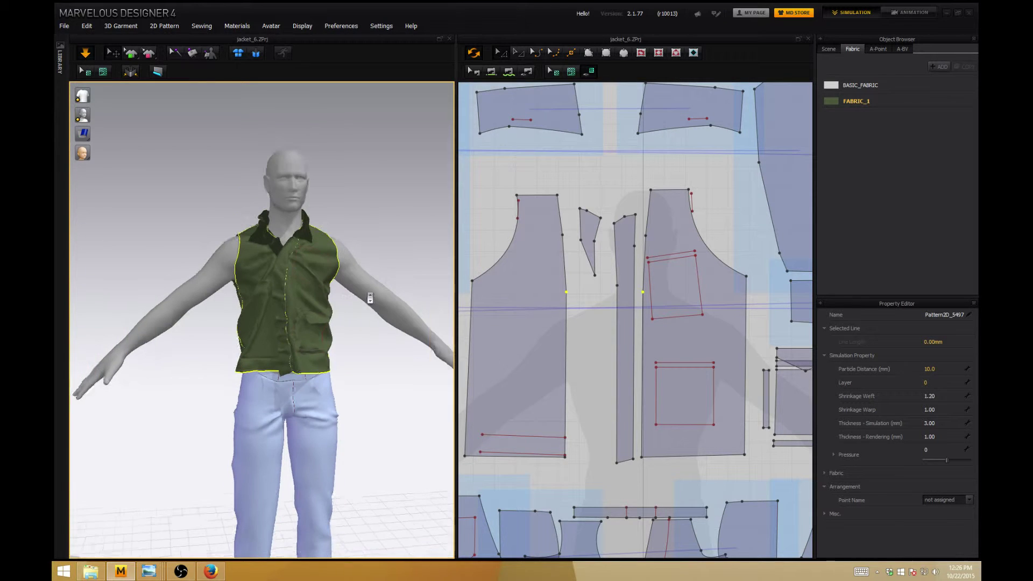
{"action": "scroll", "coordinate": [363, 299], "scroll_direction": "down", "scroll_amount": 3}
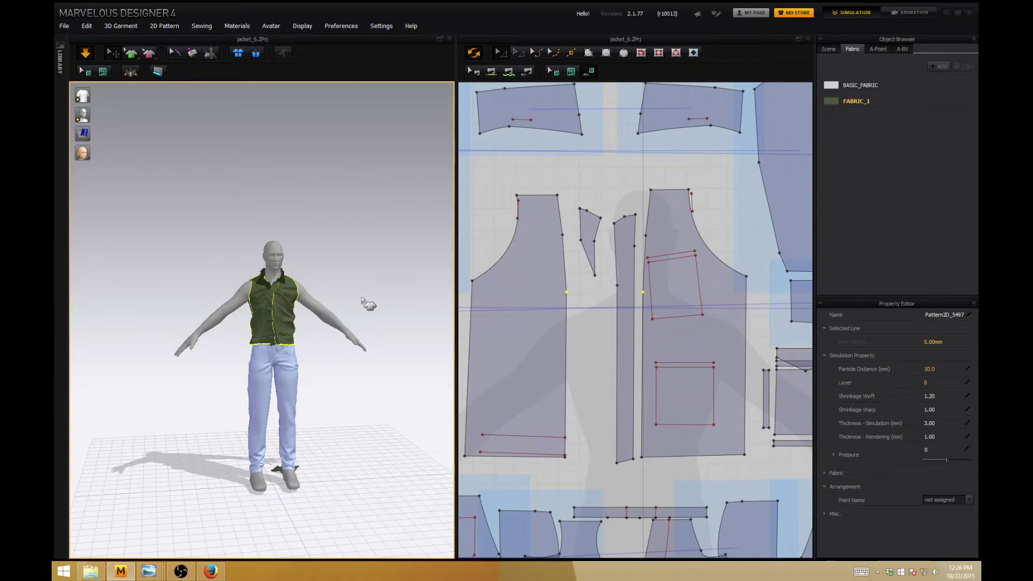
{"action": "scroll", "coordinate": [362, 299], "scroll_direction": "up", "scroll_amount": 5}
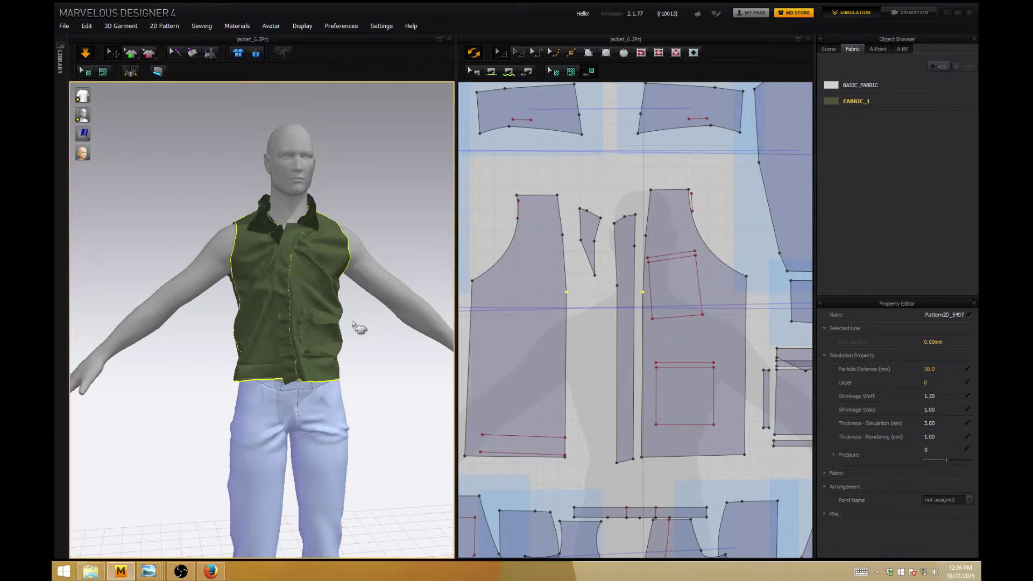
{"action": "key", "text": "space"}
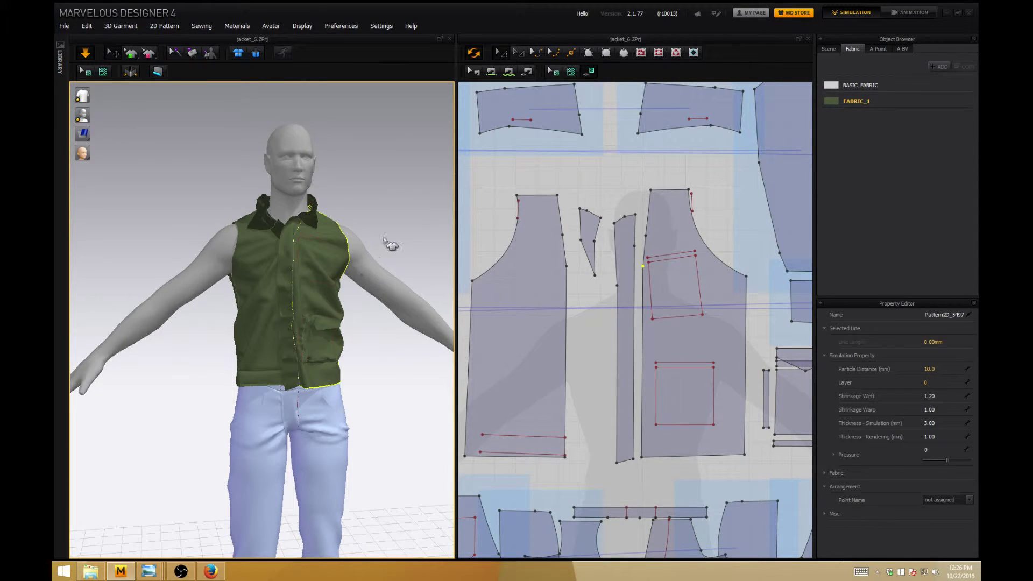
- Delete the seam that joins the front edges of the two front body panels
{"action": "right_click_drag", "start_coordinate": [392, 242], "coordinate": [350, 247]}
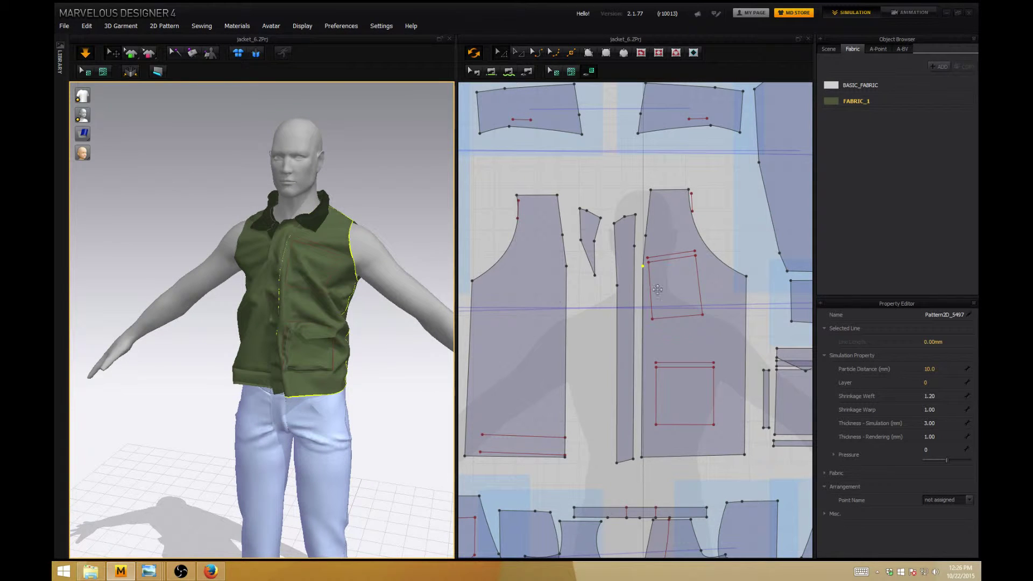
{"action": "left_click", "coordinate": [576, 295]}
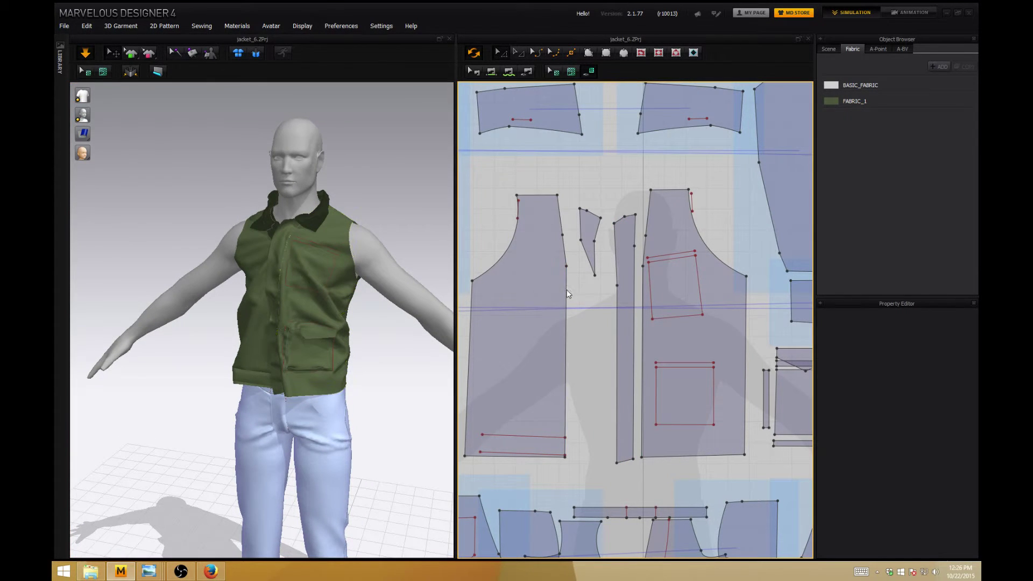
{"action": "left_click", "coordinate": [491, 73]}
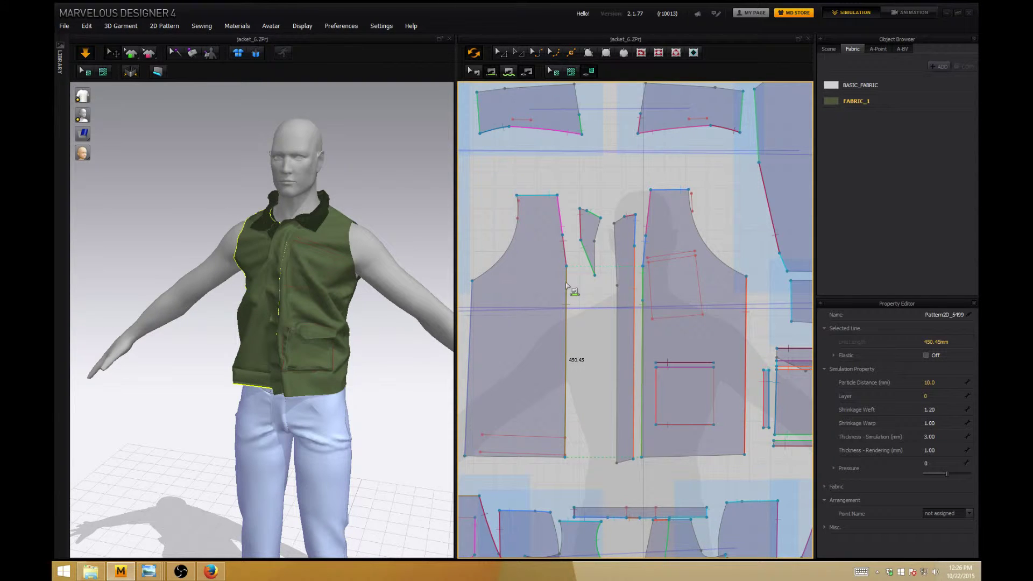
{"action": "left_click", "coordinate": [477, 74]}
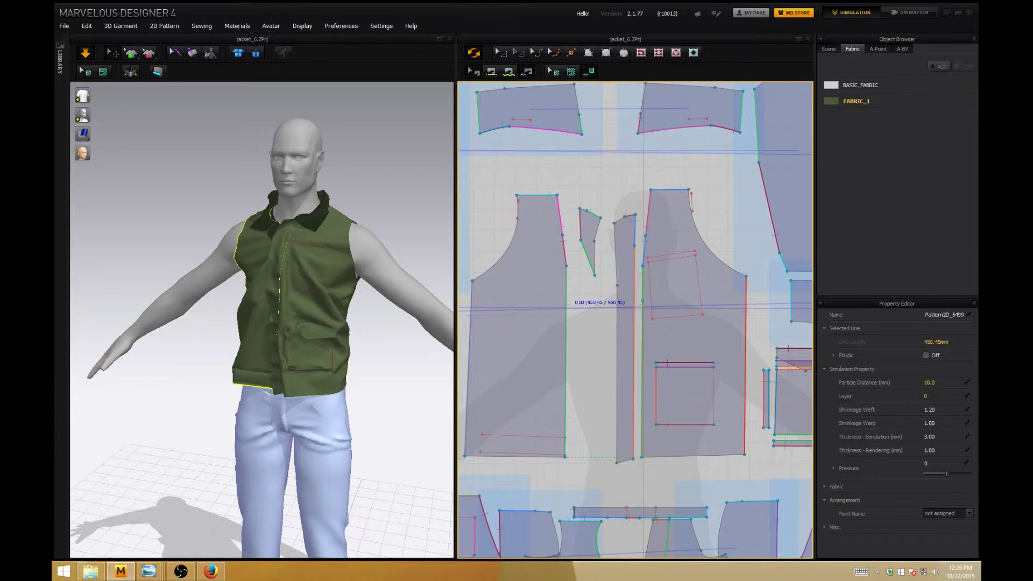
{"action": "key", "text": "alt+Tab"}
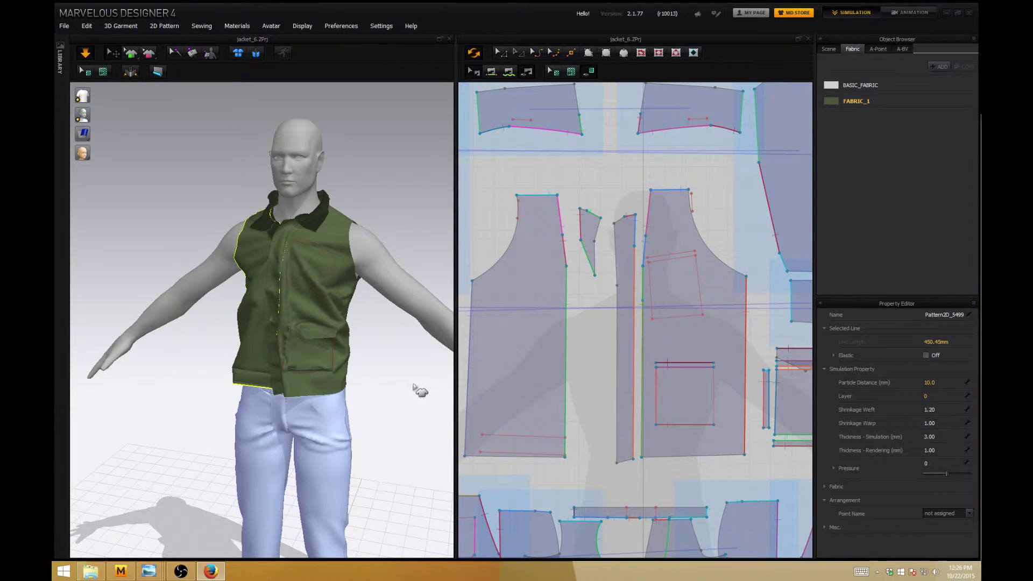
{"action": "right_click_drag", "start_coordinate": [408, 382], "coordinate": [420, 369]}
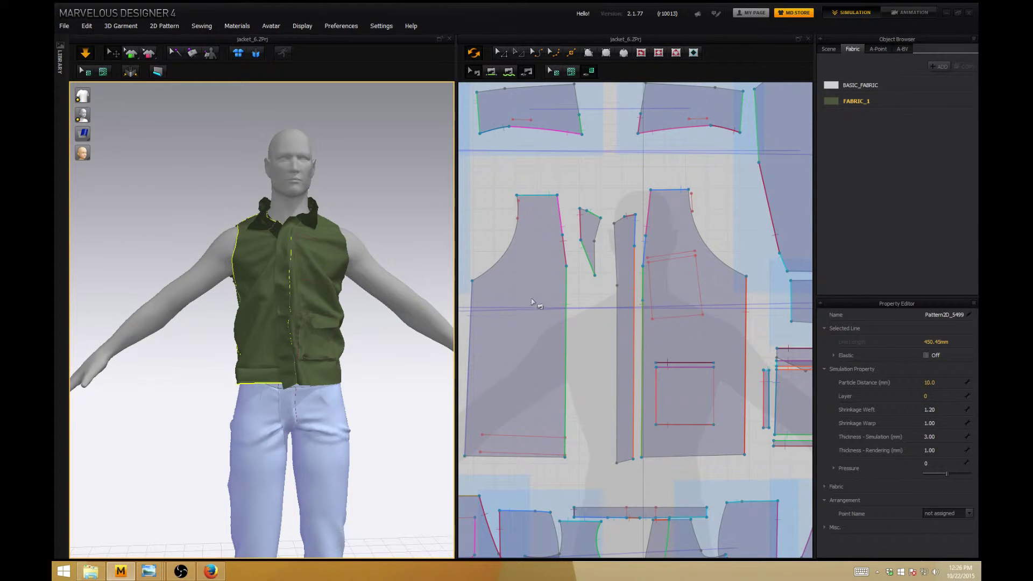
{"action": "left_click", "coordinate": [567, 295]}
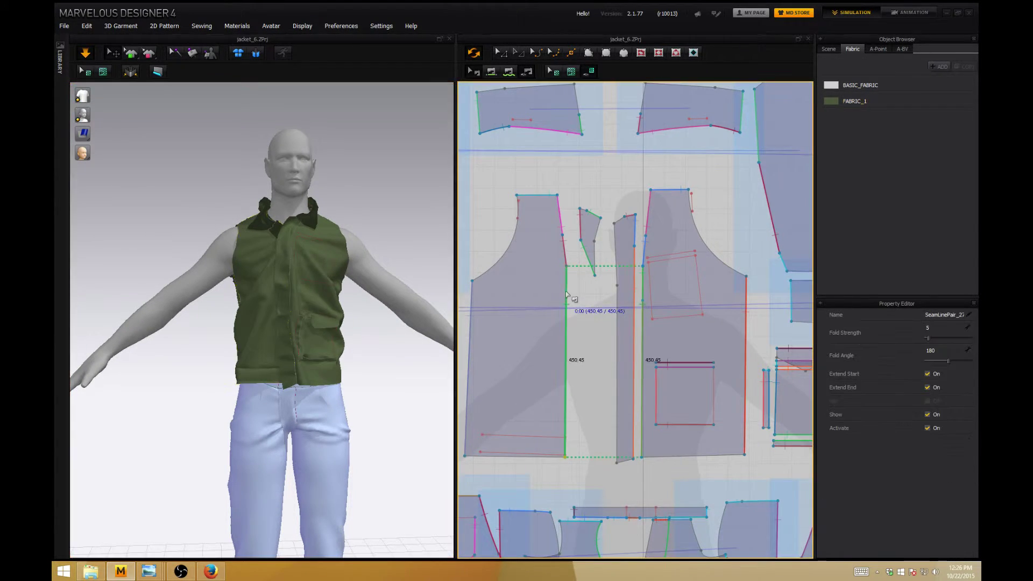
{"action": "key", "text": "Delete"}
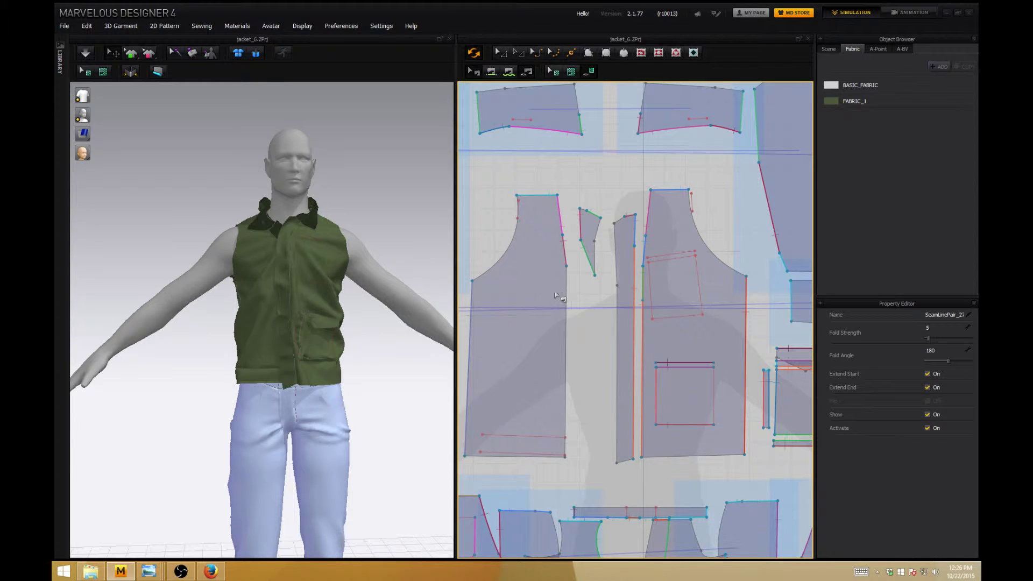
- Simulate the garment without the front-edge seam, then reset its 3D arrangement and drape it afresh
{"action": "left_click", "coordinate": [84, 54]}
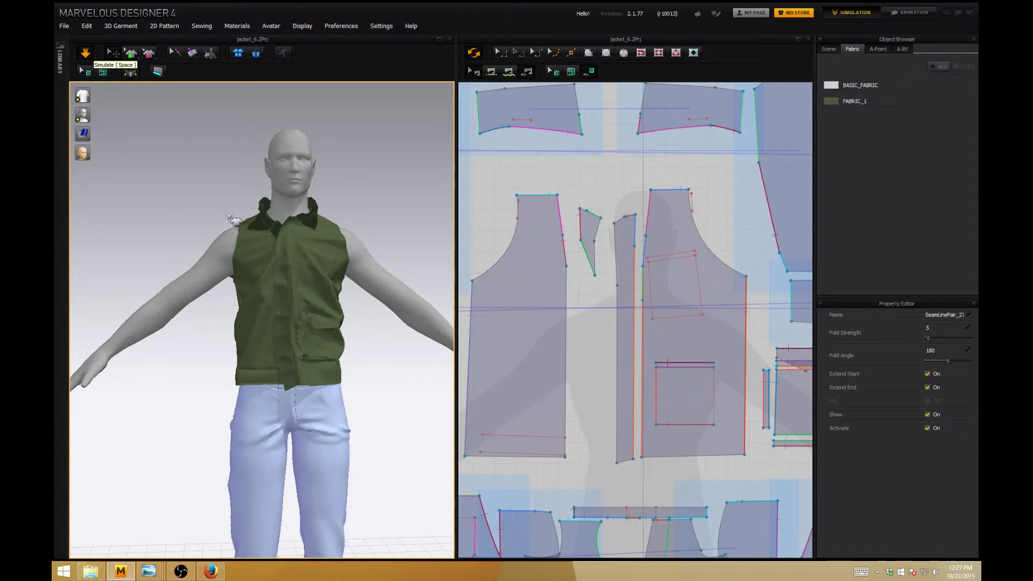
{"action": "right_click_drag", "start_coordinate": [201, 209], "coordinate": [210, 180]}
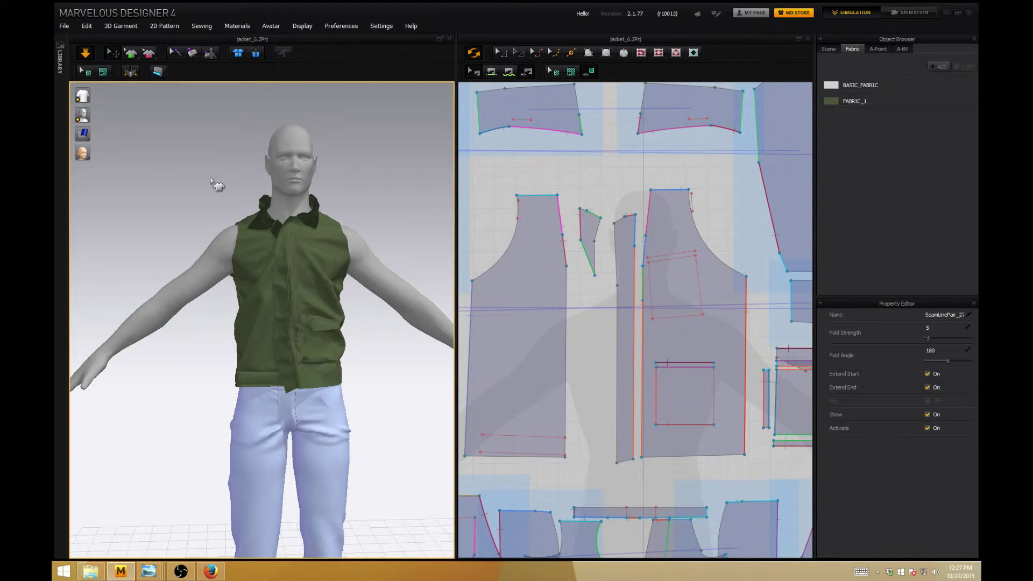
{"action": "left_click", "coordinate": [254, 55]}
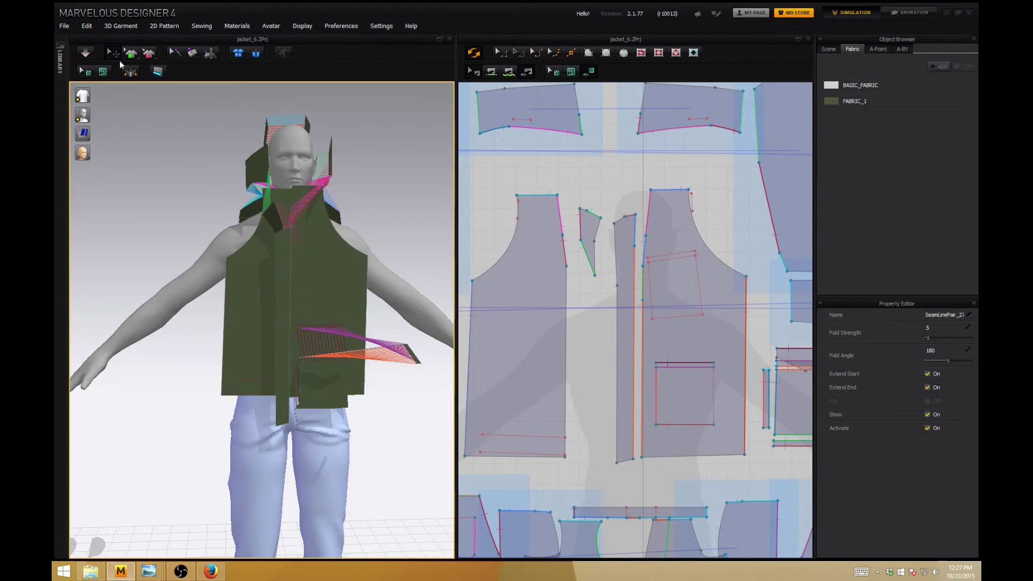
{"action": "left_click", "coordinate": [85, 54]}
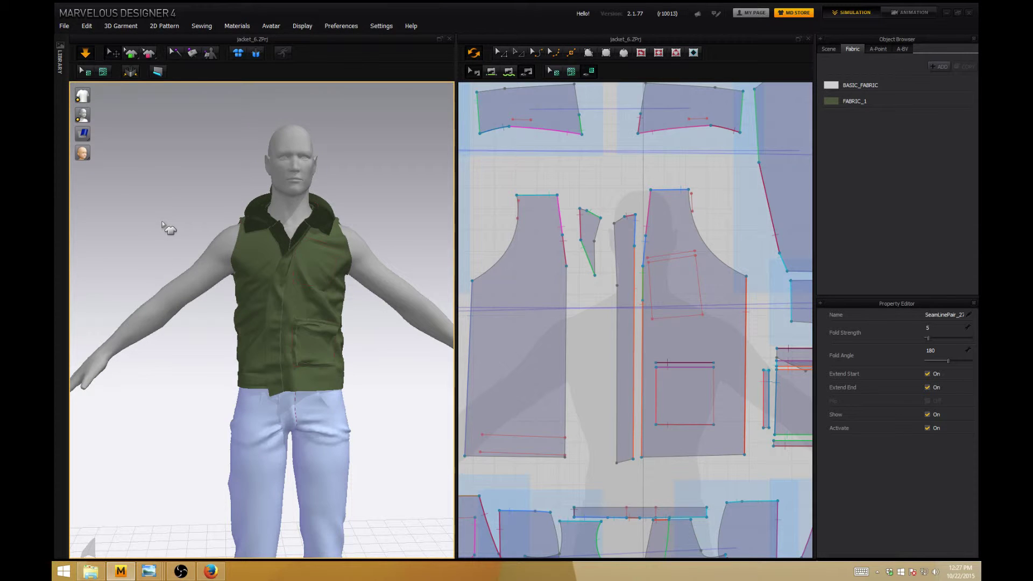
{"action": "mouse_move", "coordinate": [163, 226]}
{"action": "right_mouse_down"}
{"action": "mouse_move", "coordinate": [272, 224]}
{"action": "mouse_move", "coordinate": [166, 223]}
{"action": "right_mouse_up"}
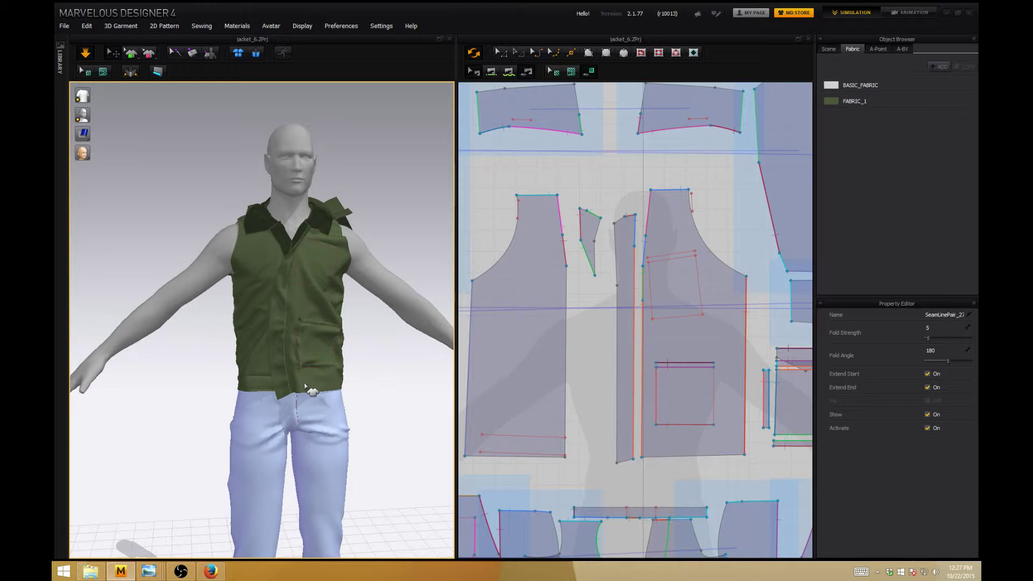
- Pull the jacket's front hem into place on the avatar during simulation and reset the 3D arrangement
{"action": "left_click_drag", "start_coordinate": [302, 388], "coordinate": [313, 428]}
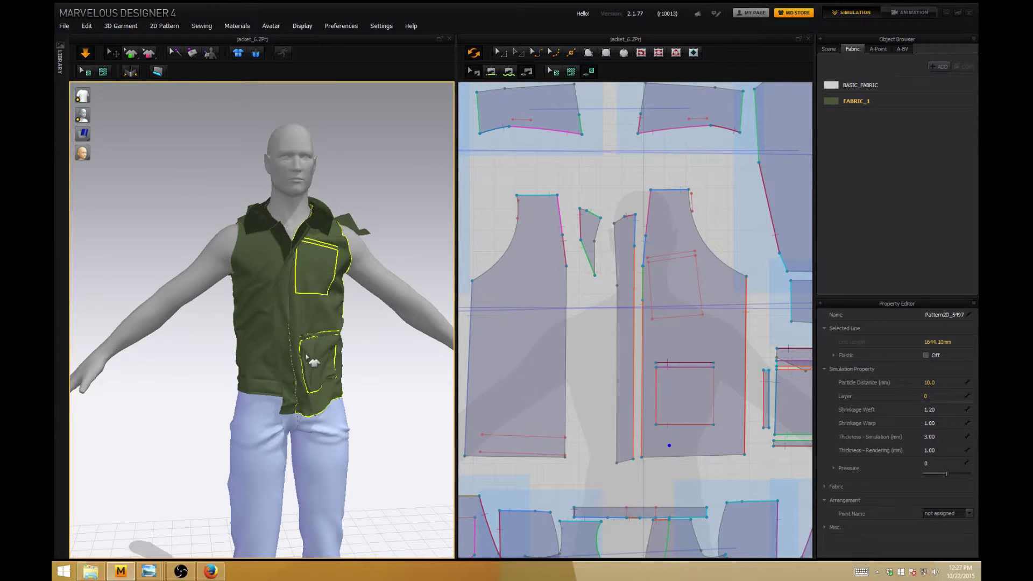
{"action": "left_click", "coordinate": [256, 400]}
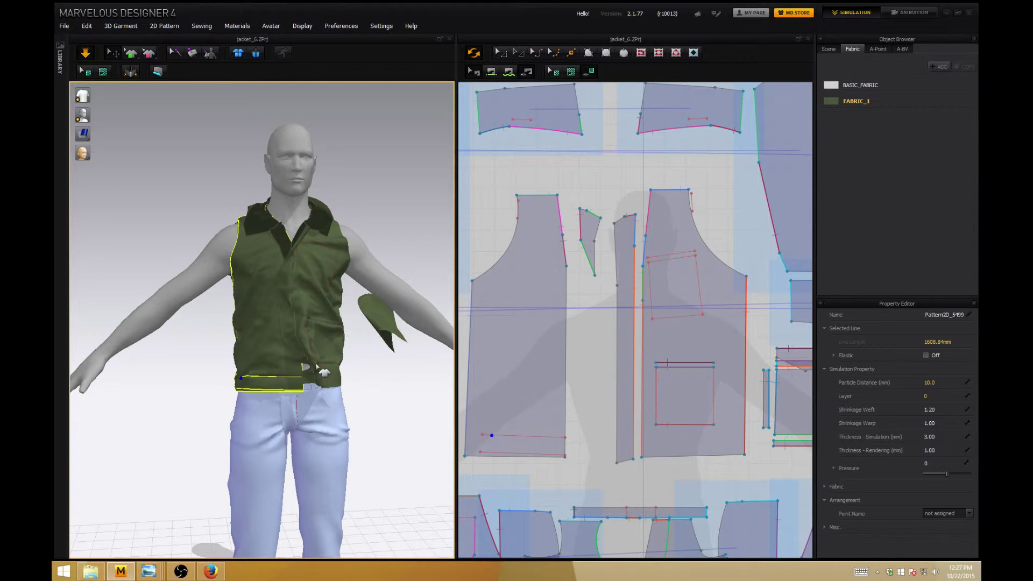
{"action": "left_click", "coordinate": [298, 381]}
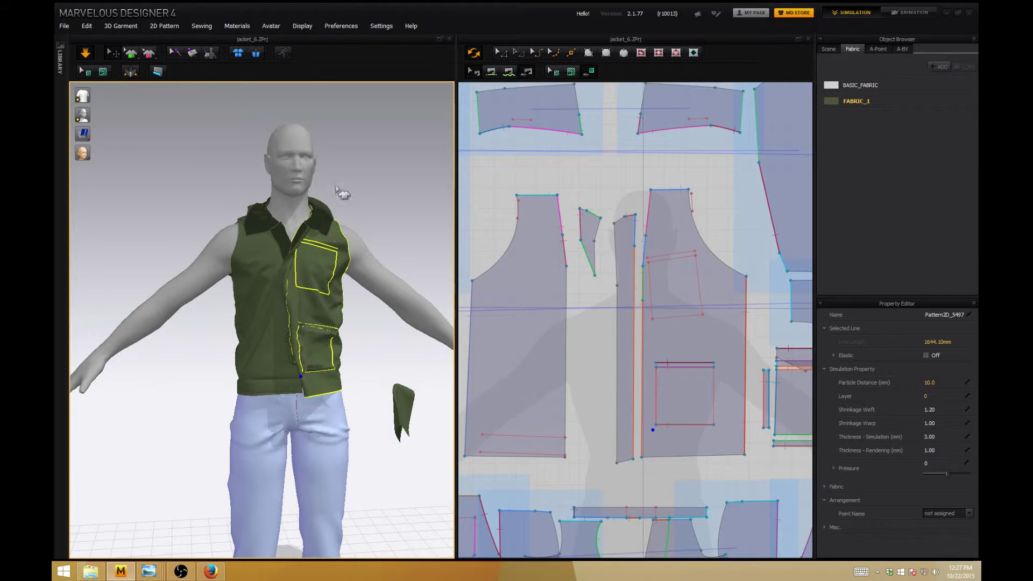
{"action": "left_click", "coordinate": [257, 54]}
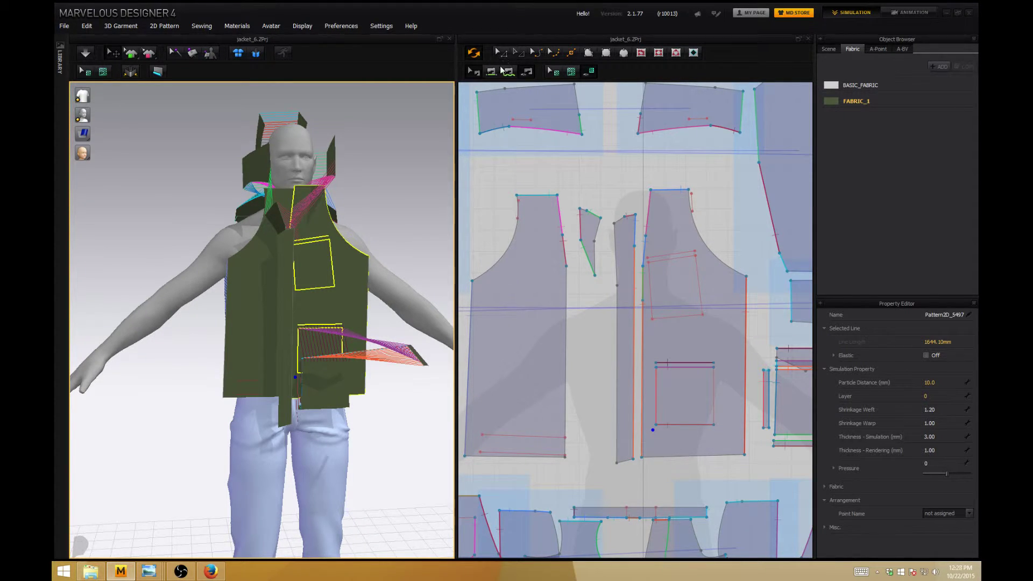
- Add a point to the front edge of both front body panels about 87 mm below the existing one and simulate the garment
{"action": "left_click", "coordinate": [560, 54]}
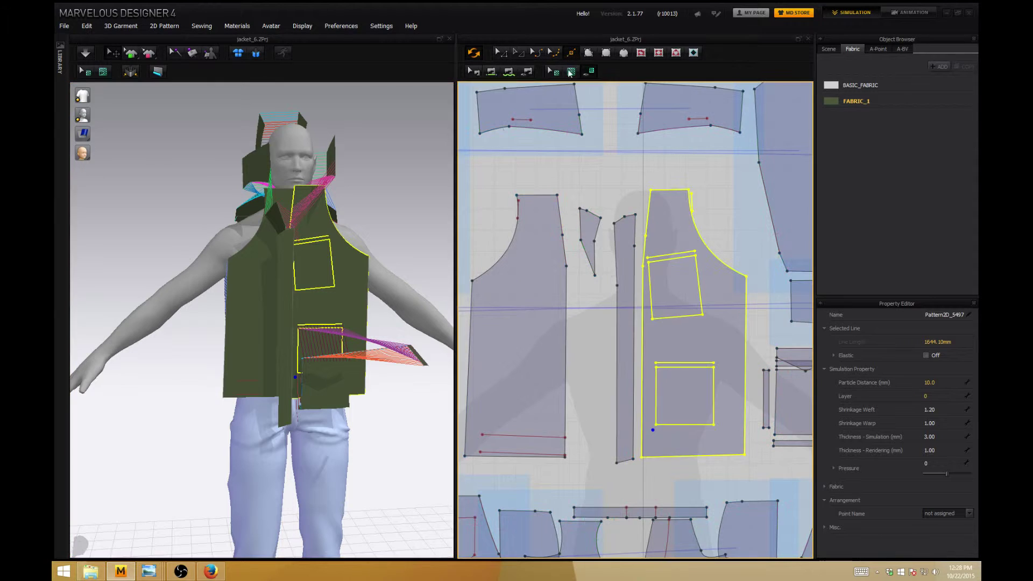
{"action": "left_click", "coordinate": [566, 305]}
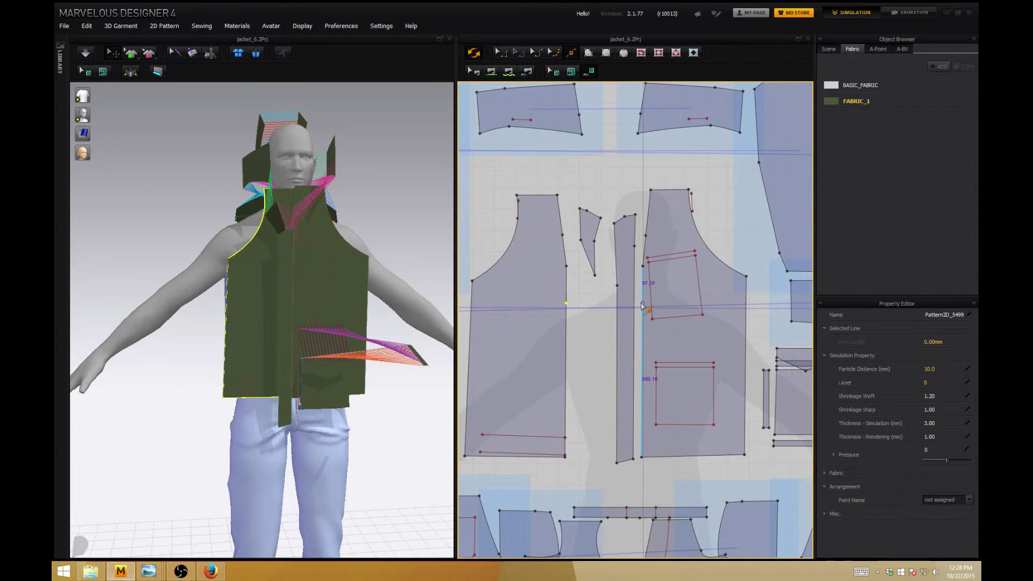
{"action": "left_click", "coordinate": [643, 305]}
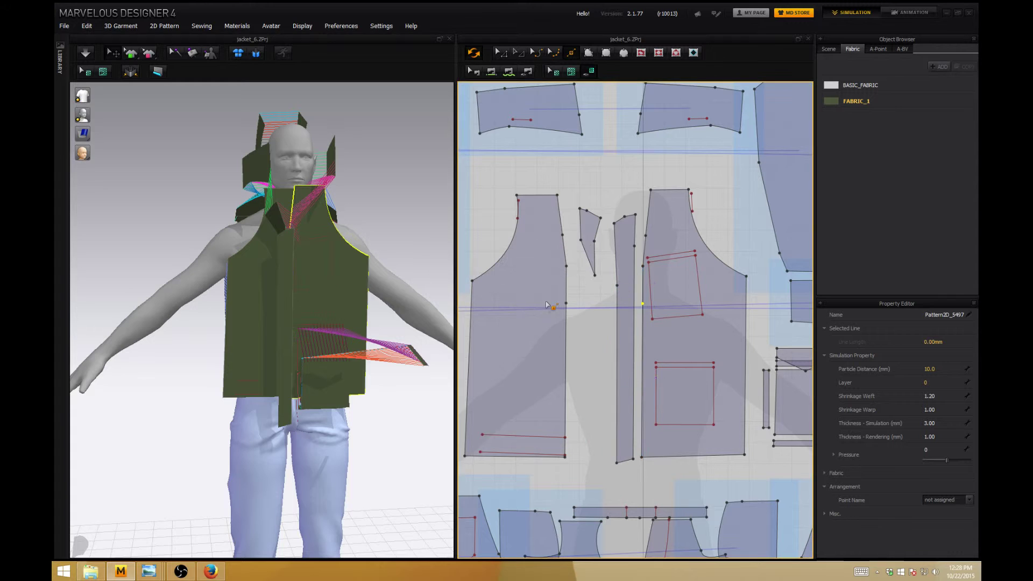
{"action": "left_click", "coordinate": [526, 173]}
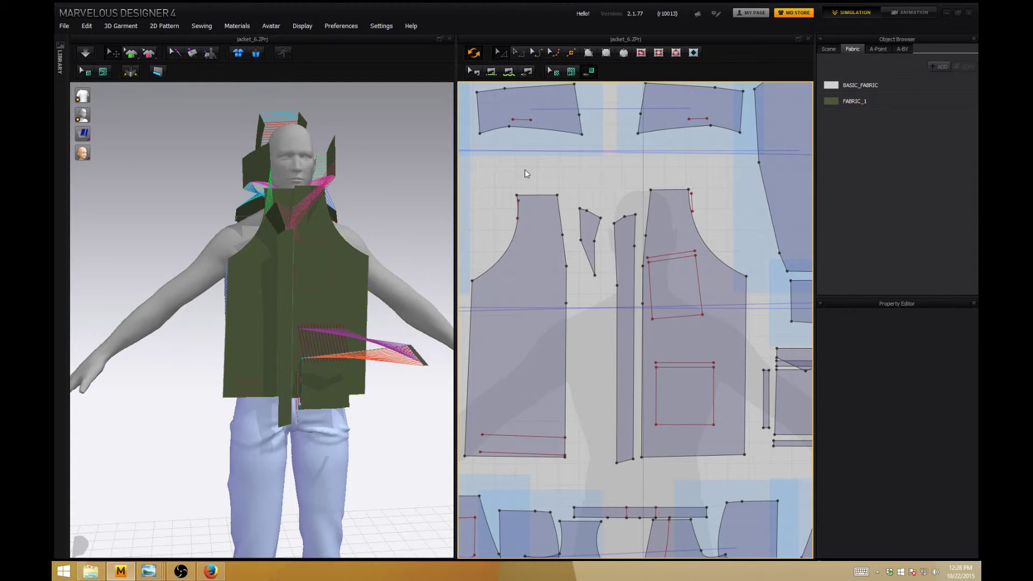
{"action": "left_click", "coordinate": [86, 53]}
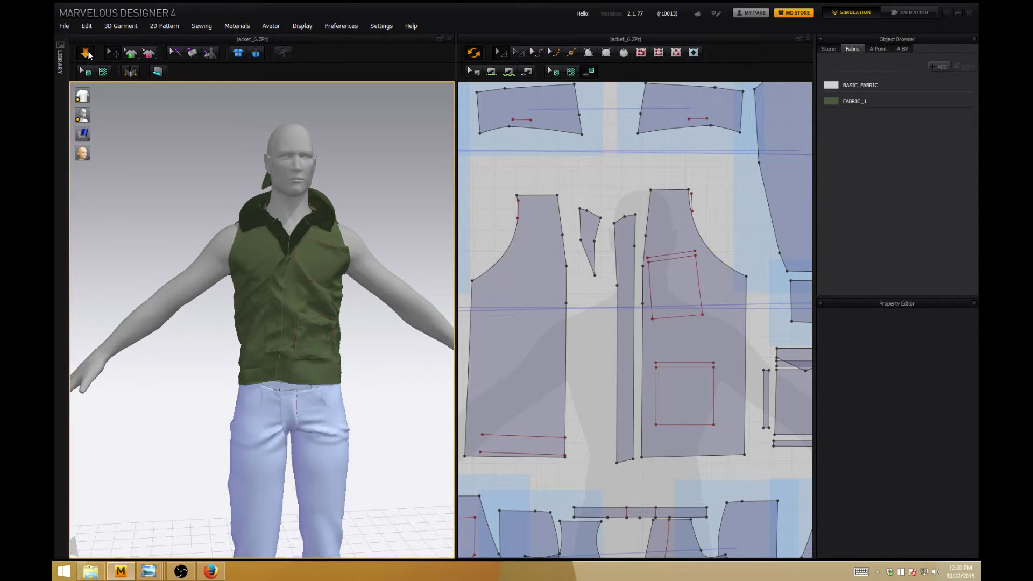
- Reset the jacket's 3D arrangement and extend the hem edges of both front body panels and the placket downward
{"action": "left_click", "coordinate": [256, 53]}
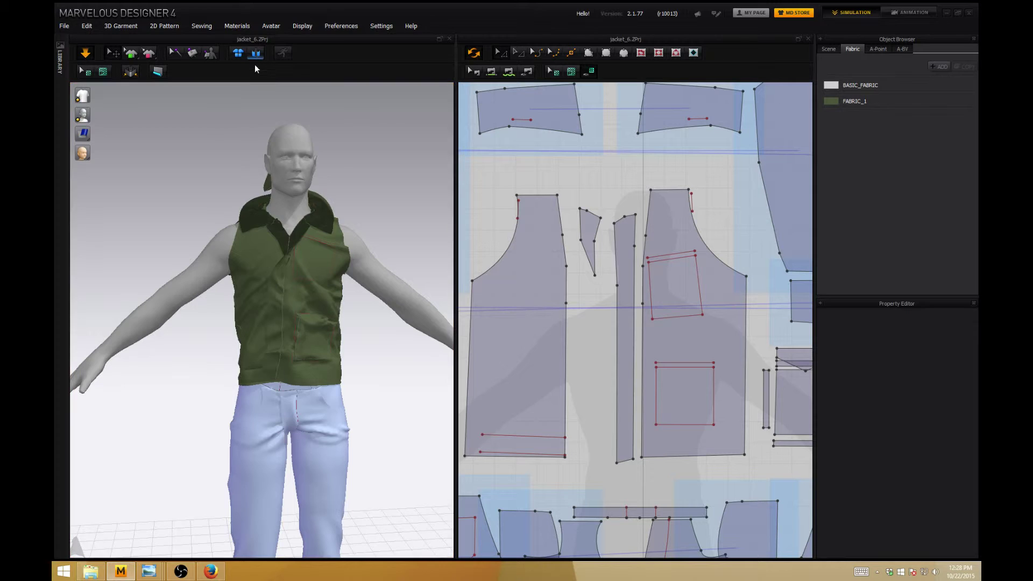
{"action": "middle_click_drag", "start_coordinate": [676, 426], "coordinate": [668, 305]}
{"action": "left_click", "coordinate": [667, 335]}
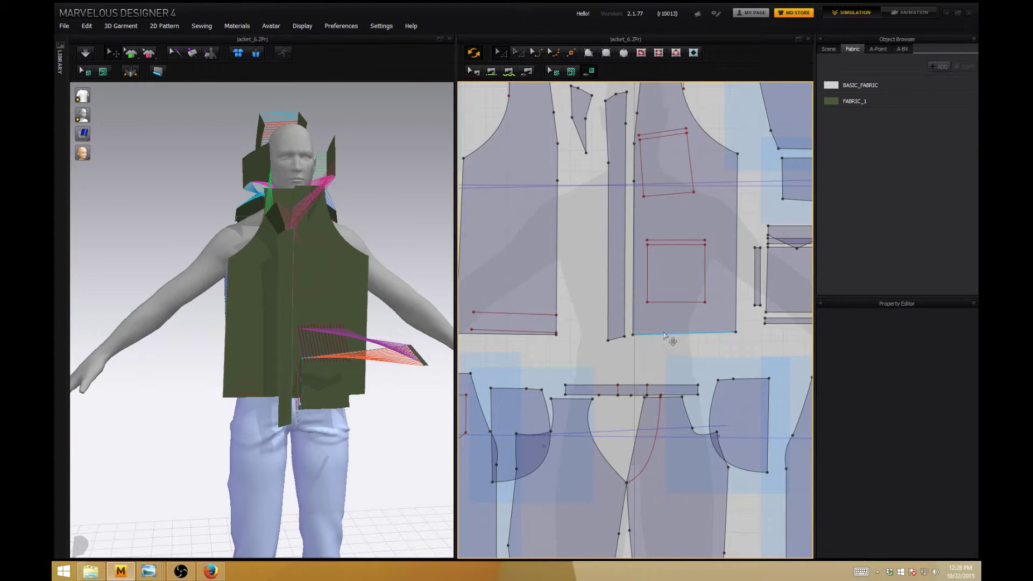
{"action": "left_click", "coordinate": [532, 335], "text": "shift"}
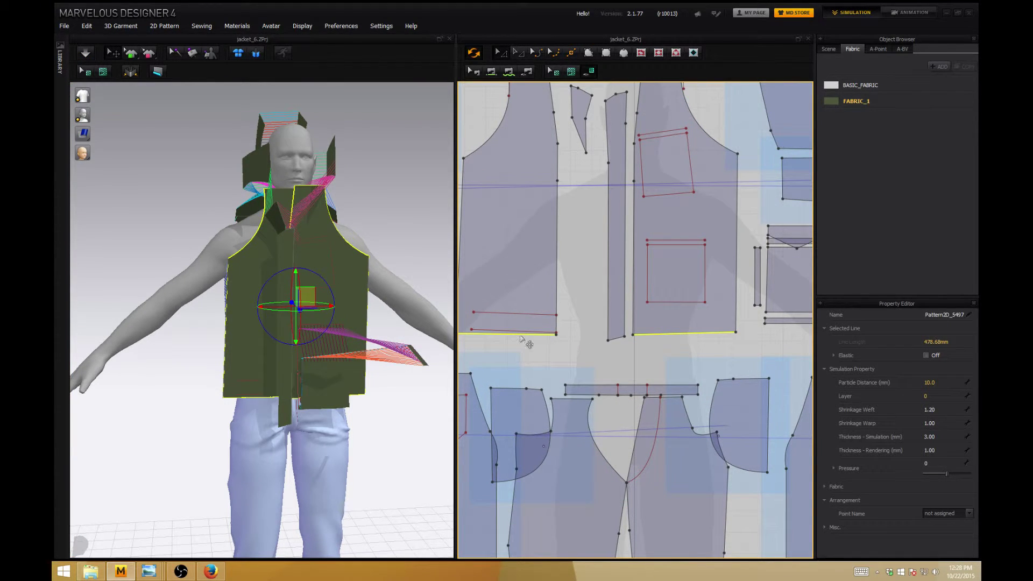
{"action": "left_click", "coordinate": [521, 332]}
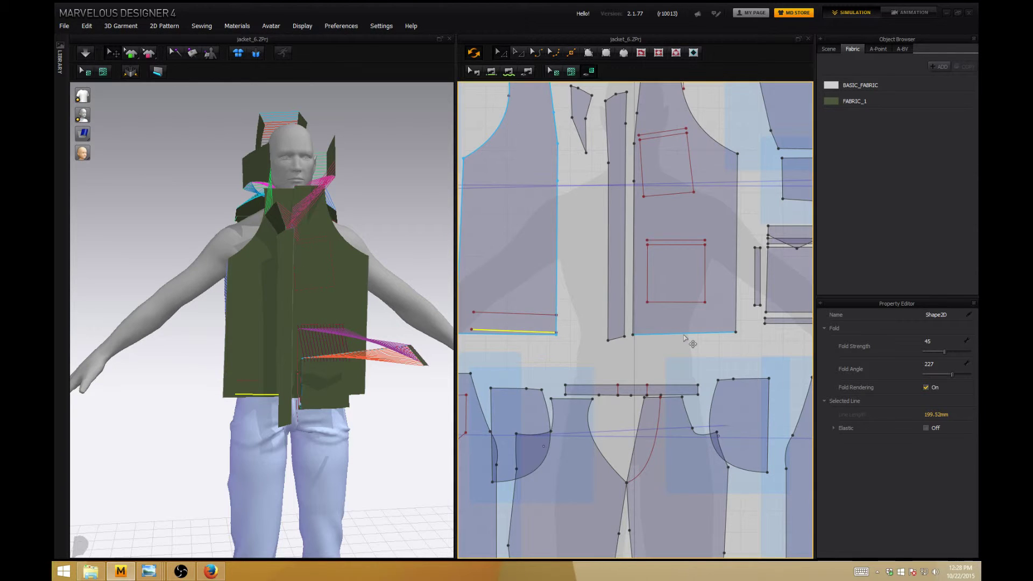
{"action": "left_click", "coordinate": [682, 337]}
{"action": "middle_click_drag", "start_coordinate": [555, 353], "coordinate": [628, 354]}
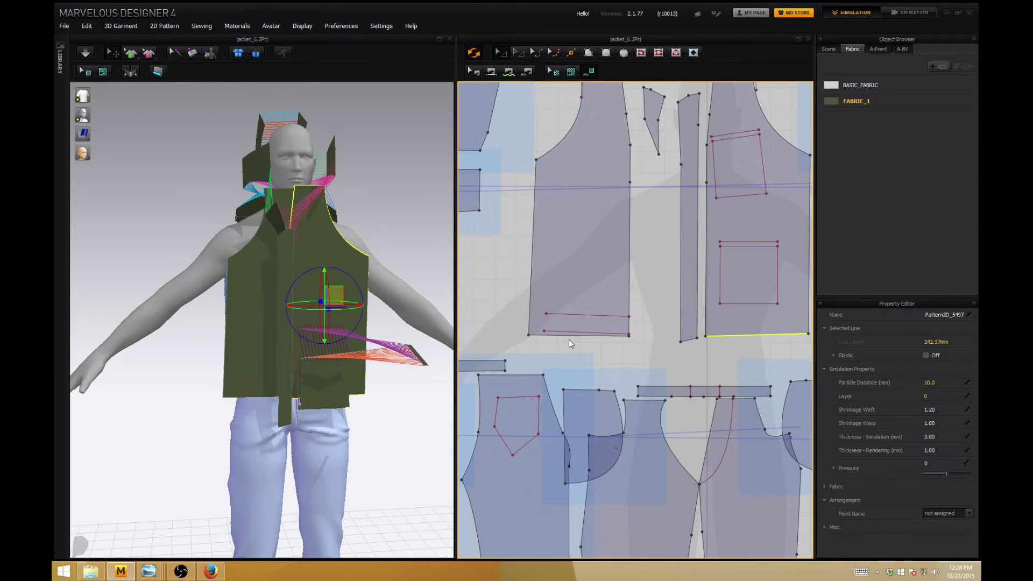
{"action": "left_click", "coordinate": [569, 338], "text": "shift"}
{"action": "middle_click_drag", "start_coordinate": [707, 345], "coordinate": [622, 339]}
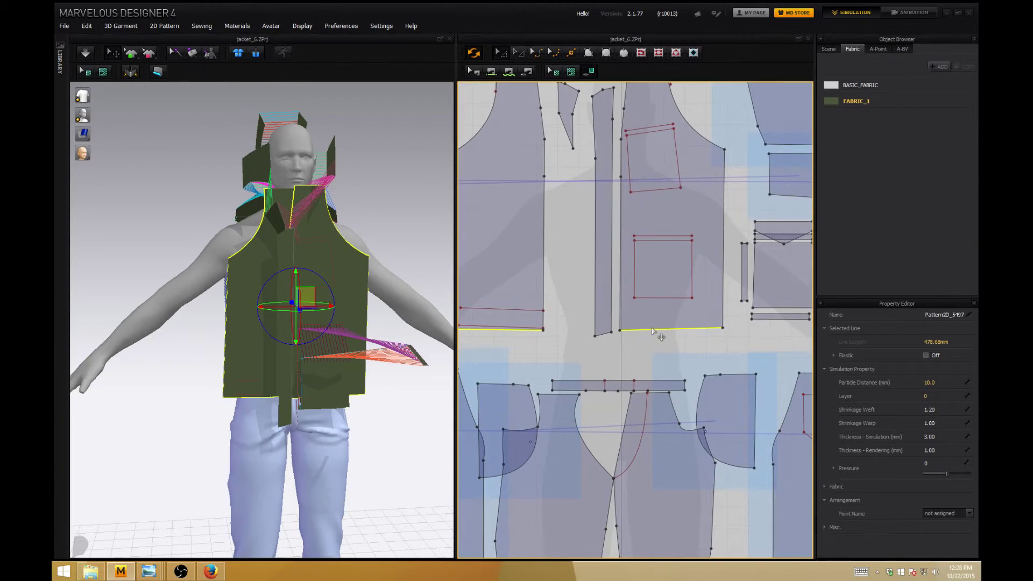
{"action": "left_click_drag", "start_coordinate": [659, 330], "coordinate": [651, 366], "text": "shift"}
{"action": "key", "text": "ctrl+z"}
{"action": "left_click", "coordinate": [662, 330], "text": "shift"}
- Extend the hem edge of the symmetric back body panels downward to lengthen the jacket's back
{"action": "middle_click_drag", "start_coordinate": [678, 339], "coordinate": [538, 342]}
{"action": "scroll", "coordinate": [621, 338], "scroll_direction": "down", "scroll_amount": 3}
{"action": "middle_click_drag", "start_coordinate": [637, 305], "coordinate": [490, 300]}
{"action": "left_click", "coordinate": [613, 282]}
{"action": "left_click", "coordinate": [636, 283], "text": "shift"}
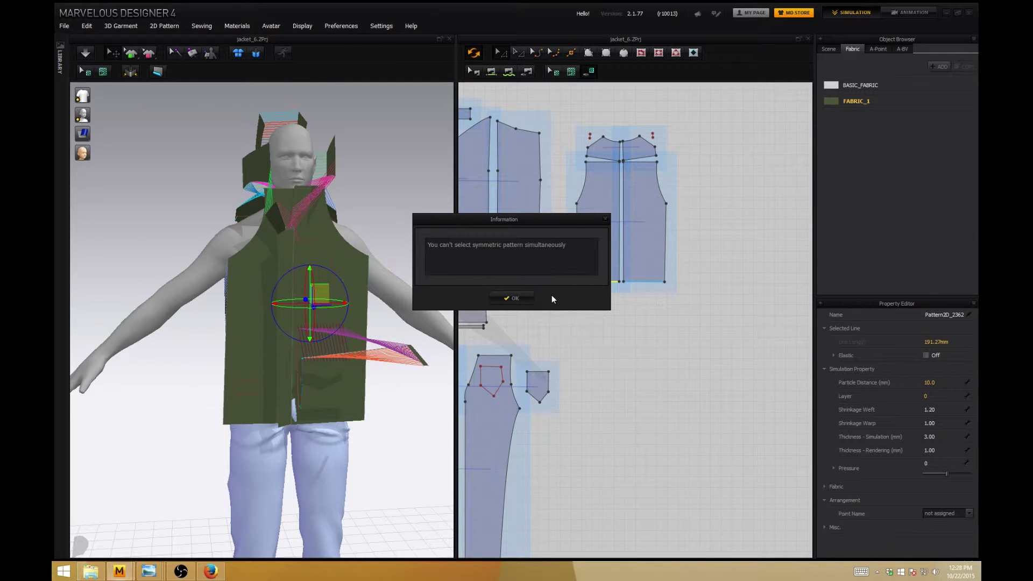
{"action": "left_click", "coordinate": [531, 300]}
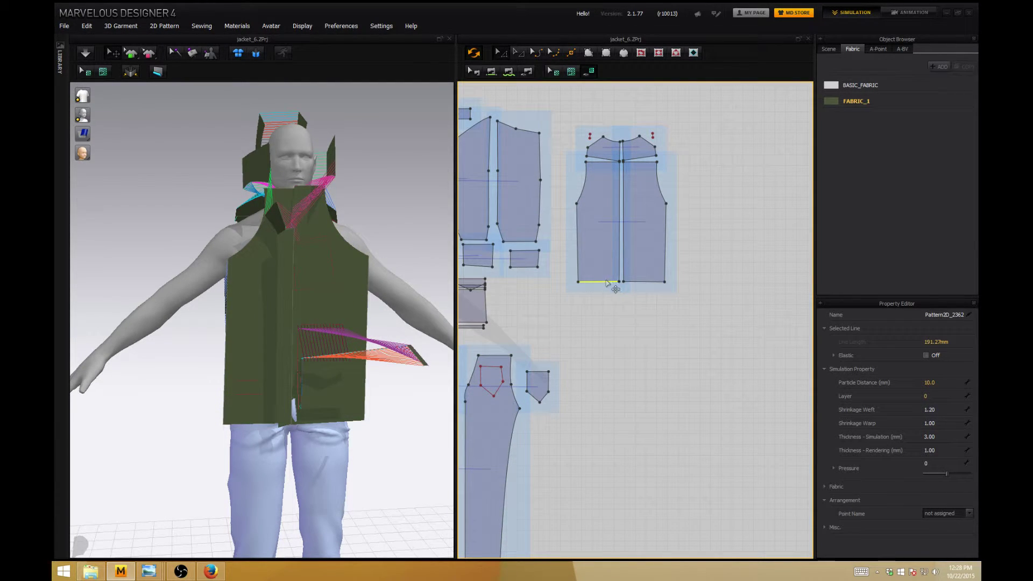
{"action": "left_click_drag", "start_coordinate": [607, 284], "coordinate": [607, 313]}
{"action": "left_click", "coordinate": [409, 425]}
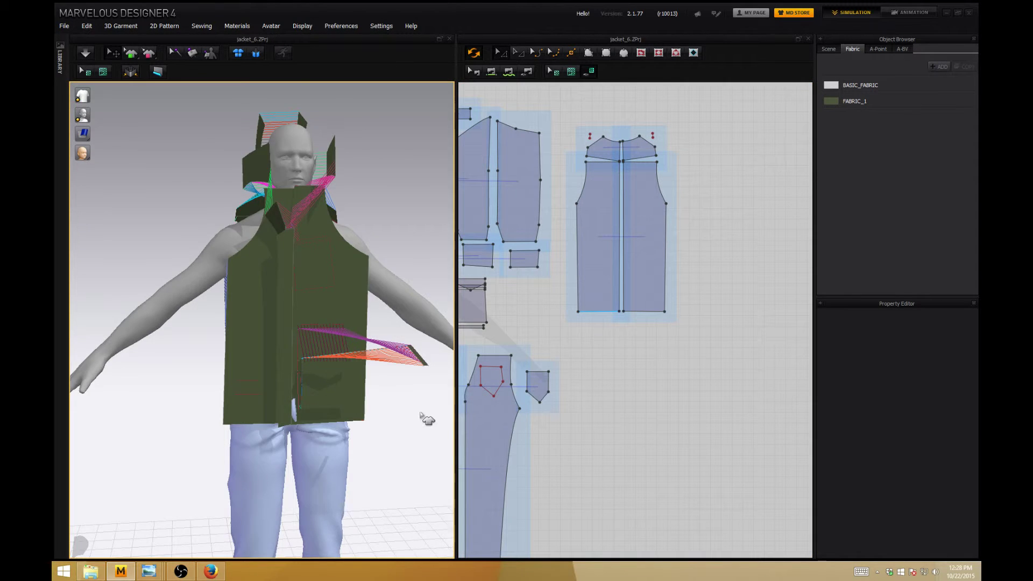
- Simulate the lengthened jacket on the avatar and check its drape from the side and front
{"action": "right_click_drag", "start_coordinate": [427, 419], "coordinate": [325, 352]}
{"action": "left_click", "coordinate": [87, 52]}
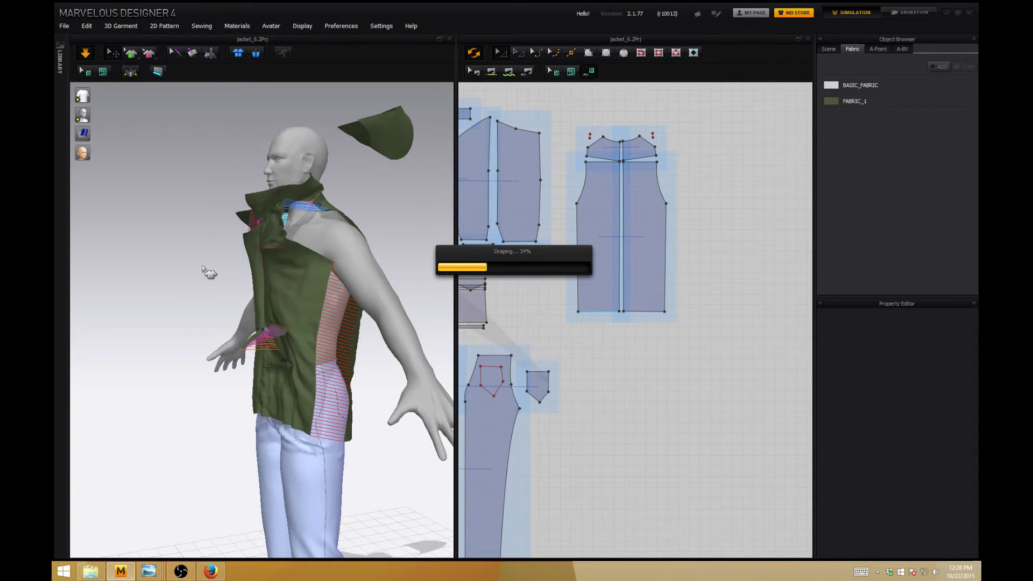
{"action": "right_click_drag", "start_coordinate": [203, 269], "coordinate": [226, 226]}
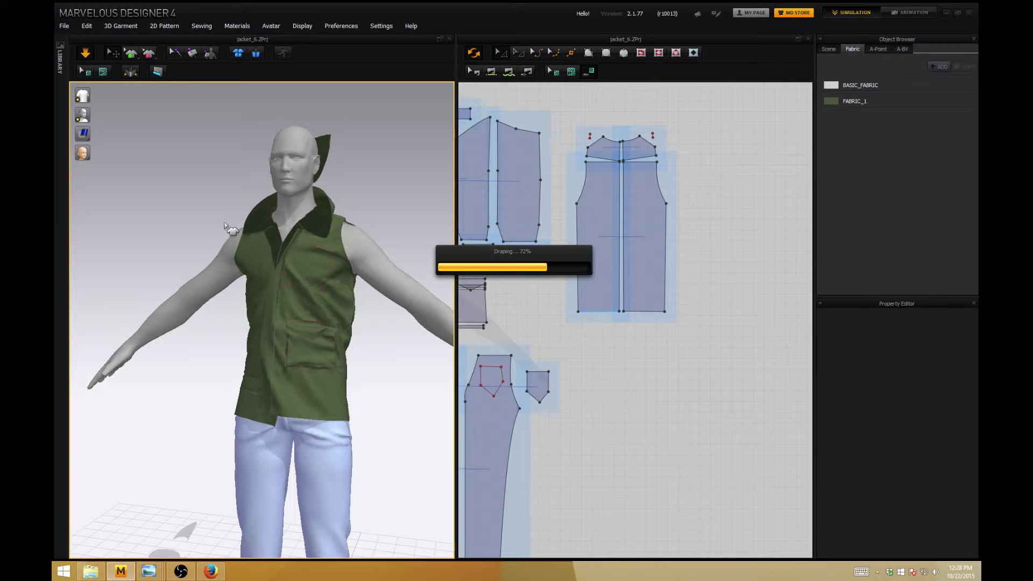
{"action": "mouse_move", "coordinate": [371, 355]}
{"action": "right_mouse_down"}
{"action": "mouse_move", "coordinate": [392, 363]}
{"action": "mouse_move", "coordinate": [375, 353]}
{"action": "right_mouse_up"}
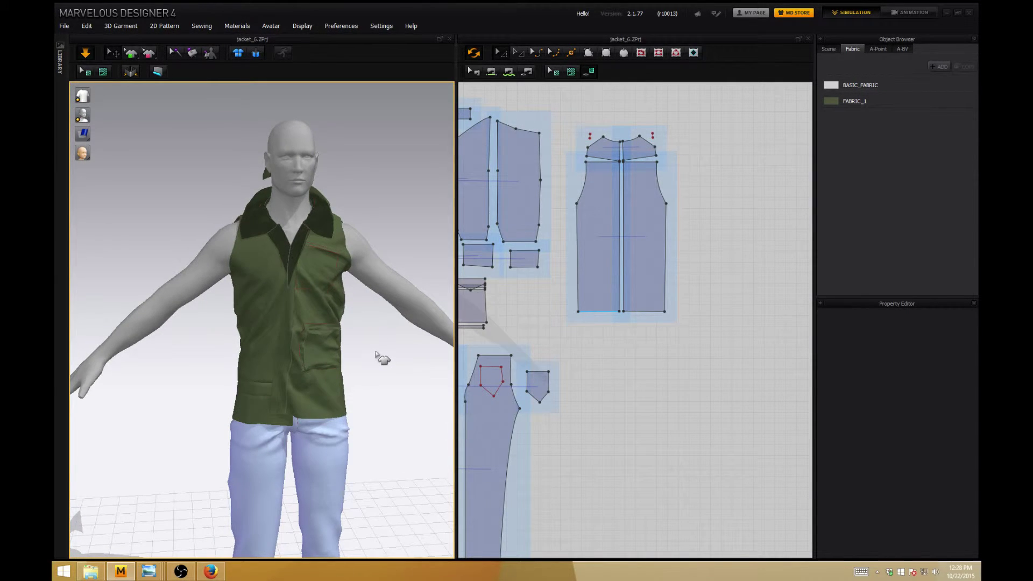
{"action": "right_click_drag", "start_coordinate": [396, 348], "coordinate": [418, 350]}
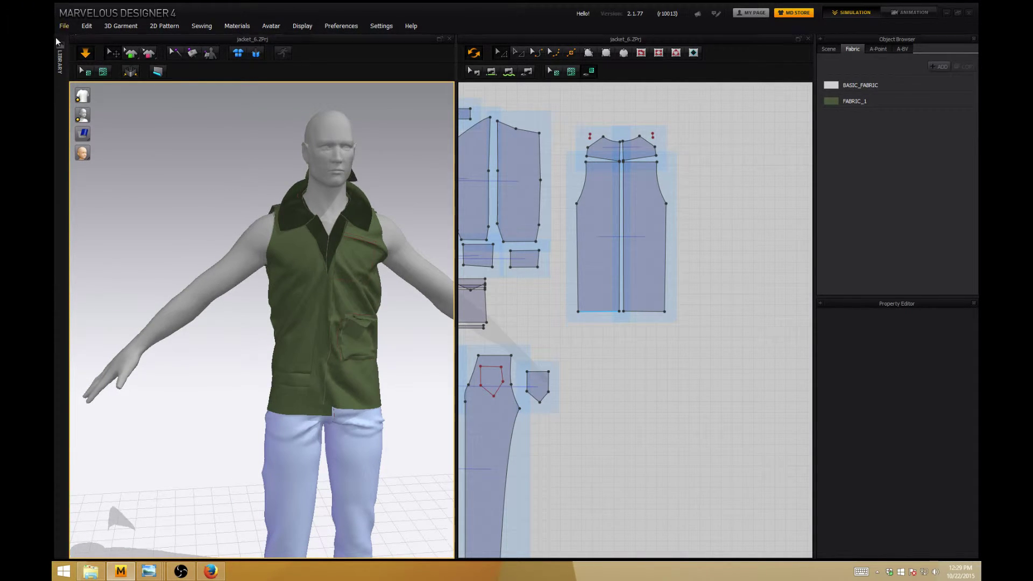
{"action": "left_click", "coordinate": [87, 56]}
{"action": "left_click", "coordinate": [86, 53]}
- Reopen the jacket_6.ZPrj project without saving the current changes
{"action": "left_click", "coordinate": [65, 26]}
{"action": "mouse_move", "coordinate": [128, 52]}
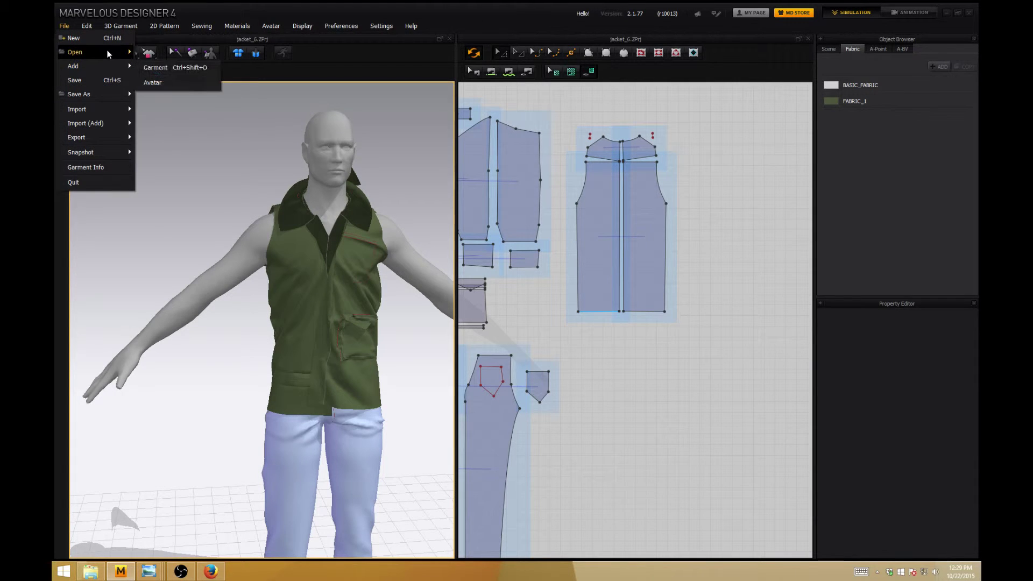
{"action": "left_click", "coordinate": [165, 57]}
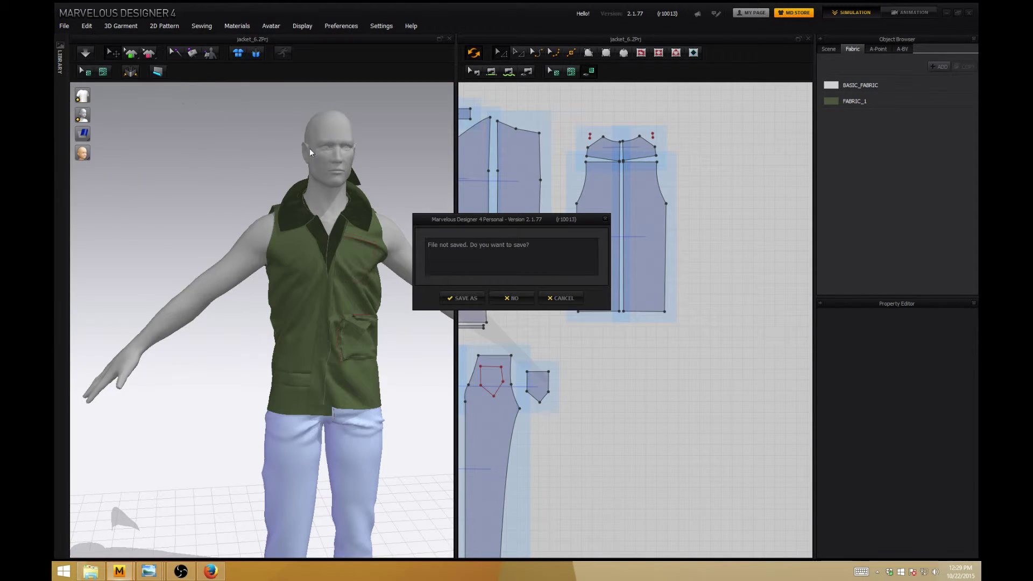
{"action": "left_click", "coordinate": [514, 298]}
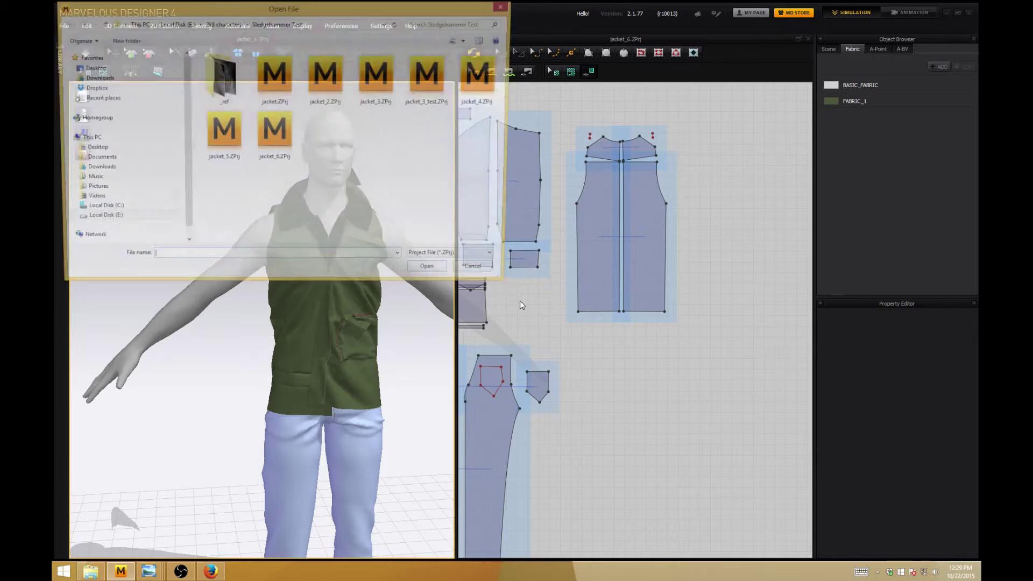
{"action": "double_click", "coordinate": [262, 148]}
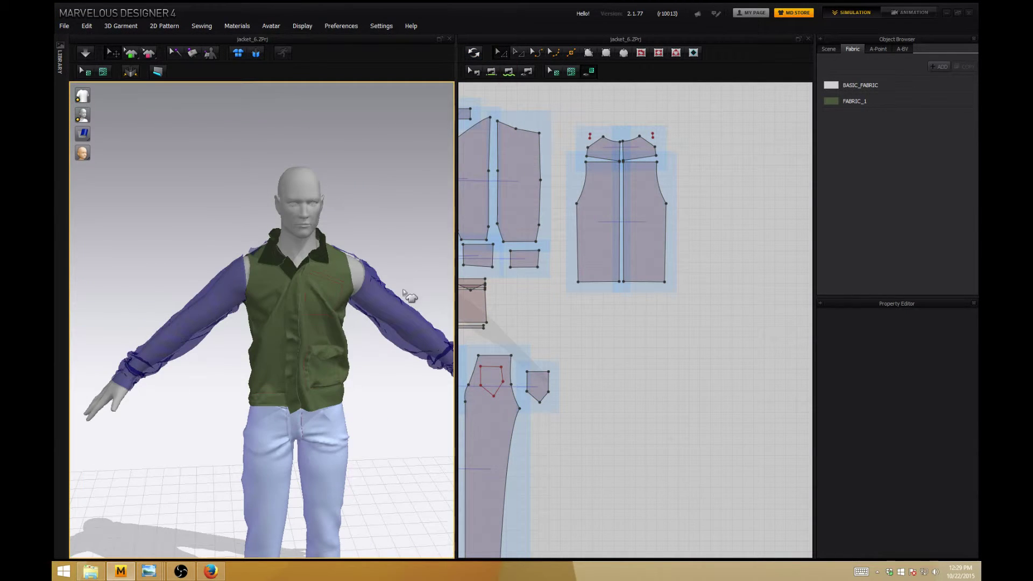
- Try to move the front panels' bottom lines downward together with the placket's bottom edge
{"action": "middle_click_drag", "start_coordinate": [543, 291], "coordinate": [697, 295]}
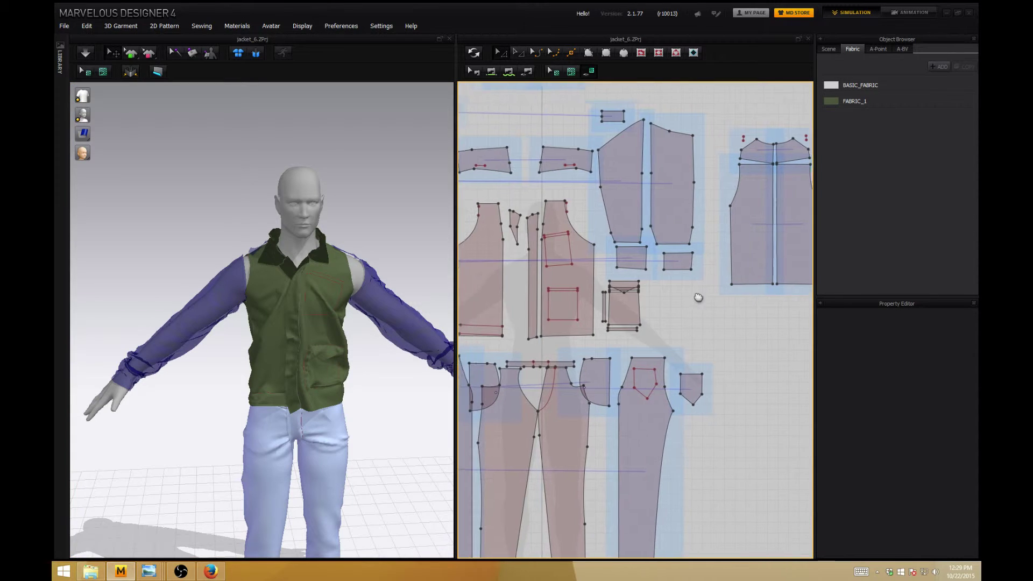
{"action": "middle_click_drag", "start_coordinate": [554, 349], "coordinate": [627, 328]}
{"action": "scroll", "coordinate": [605, 332], "scroll_direction": "up", "scroll_amount": 2}
{"action": "scroll", "coordinate": [597, 331], "scroll_direction": "down", "scroll_amount": 3}
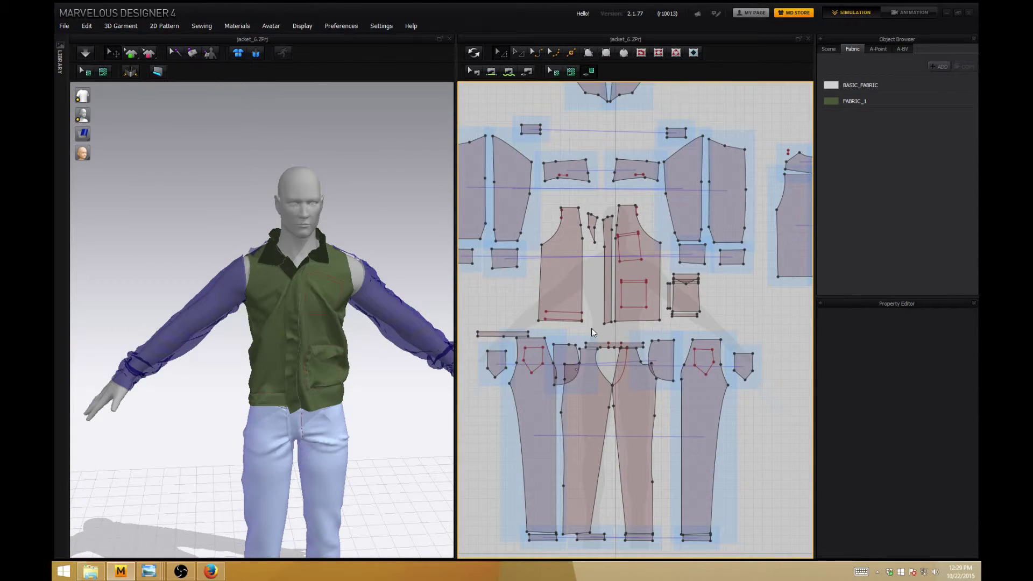
{"action": "scroll", "coordinate": [594, 332], "scroll_direction": "up", "scroll_amount": 1}
{"action": "left_click", "coordinate": [640, 320]}
{"action": "scroll", "coordinate": [639, 321], "scroll_direction": "up", "scroll_amount": 4}
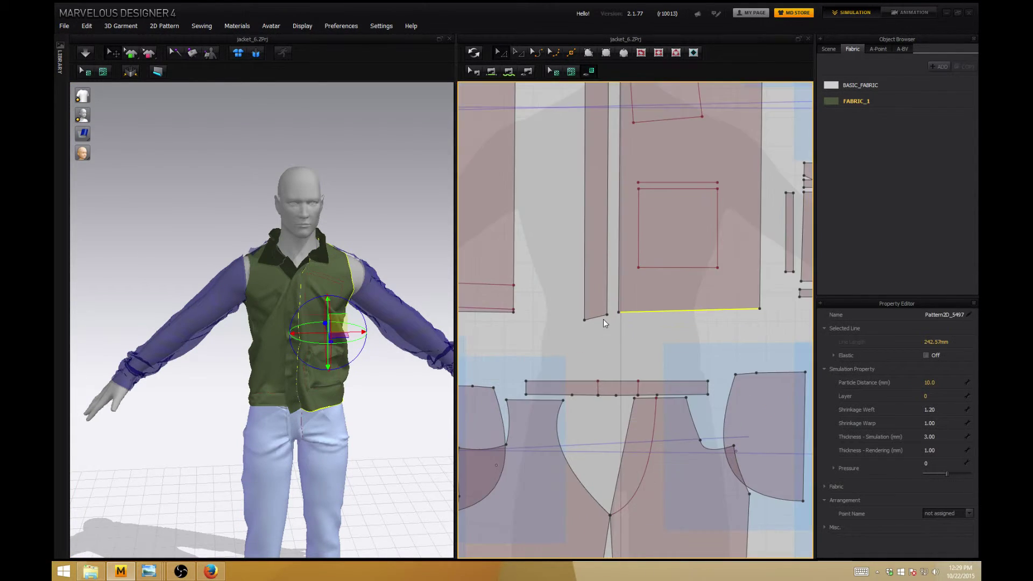
{"action": "left_click", "coordinate": [598, 317], "text": "shift"}
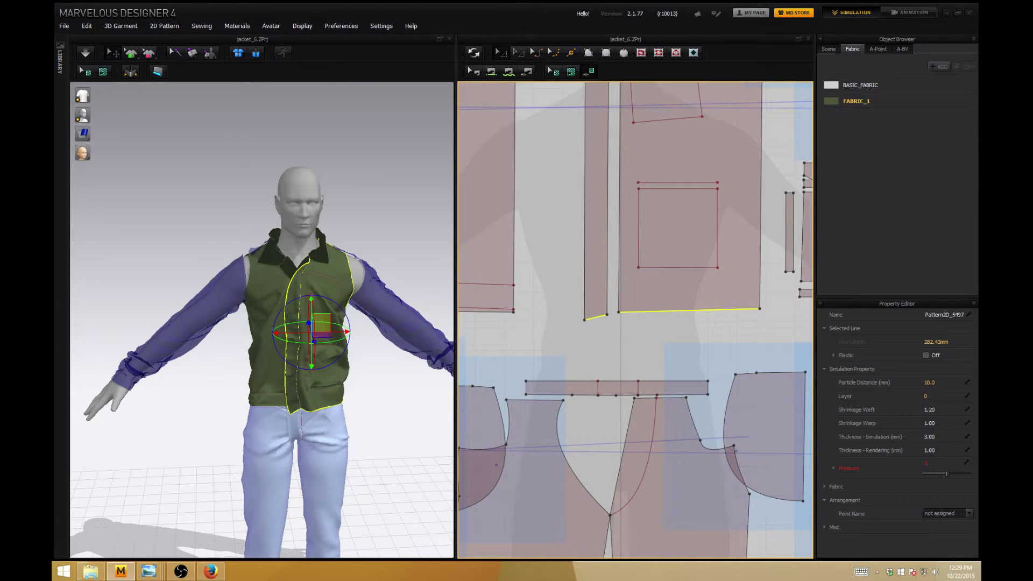
{"action": "key", "text": "alt+Tab"}
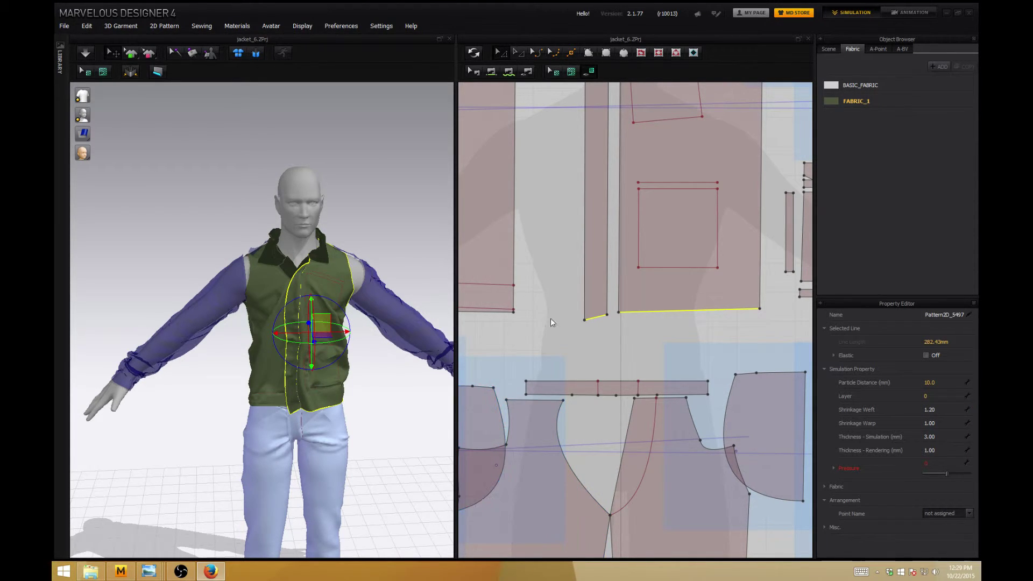
{"action": "middle_click_drag", "start_coordinate": [500, 319], "coordinate": [541, 322]}
{"action": "left_click", "coordinate": [566, 317]}
{"action": "middle_click_drag", "start_coordinate": [647, 349], "coordinate": [653, 316]}
{"action": "scroll", "coordinate": [582, 331], "scroll_direction": "up", "scroll_amount": 3}
{"action": "scroll", "coordinate": [582, 329], "scroll_direction": "down", "scroll_amount": 5}
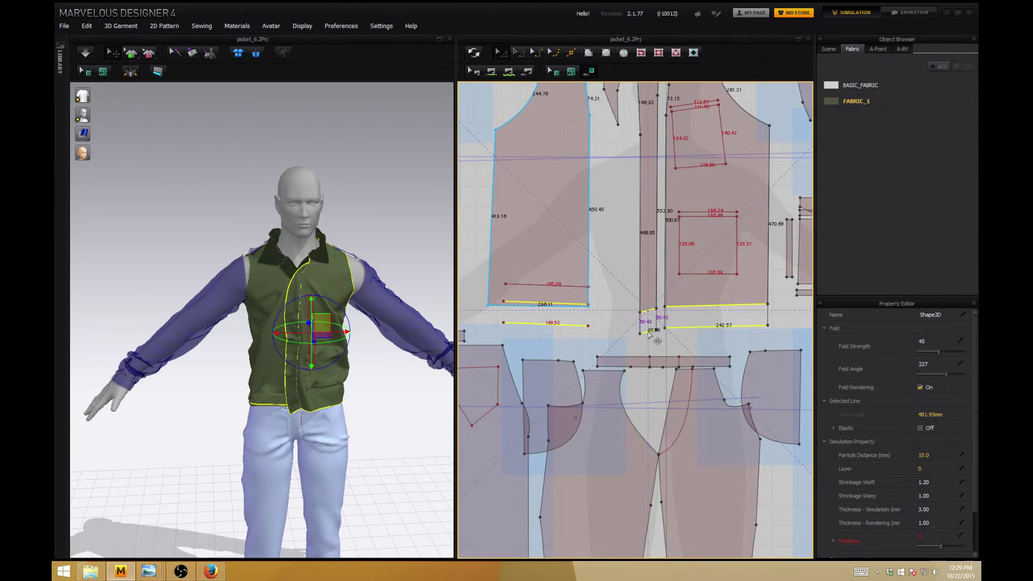
{"action": "left_click", "coordinate": [574, 315]}
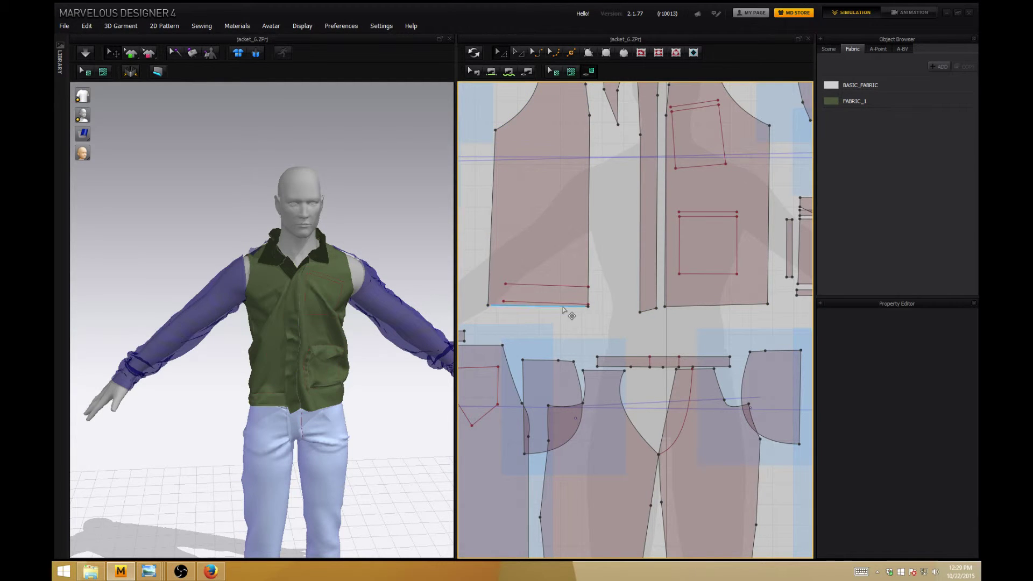
- Extend the bottom edges of both front body panels and the placket downward together and synchronize the patterns with the 3D garment
{"action": "left_click", "coordinate": [563, 307]}
{"action": "left_click", "coordinate": [648, 311], "text": "shift"}
{"action": "left_click", "coordinate": [687, 307], "text": "shift"}
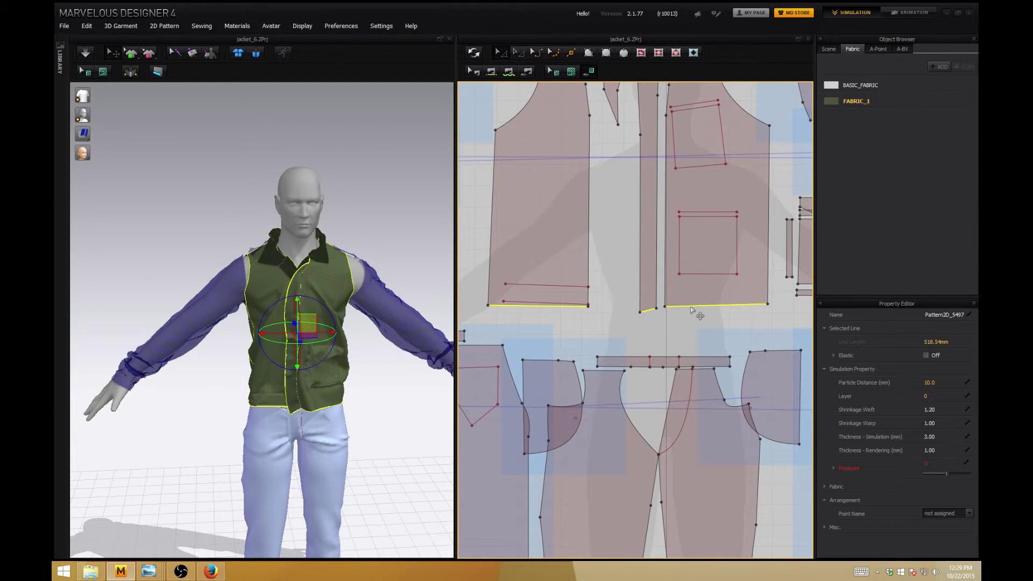
{"action": "left_click_drag", "start_coordinate": [683, 306], "coordinate": [684, 336]}
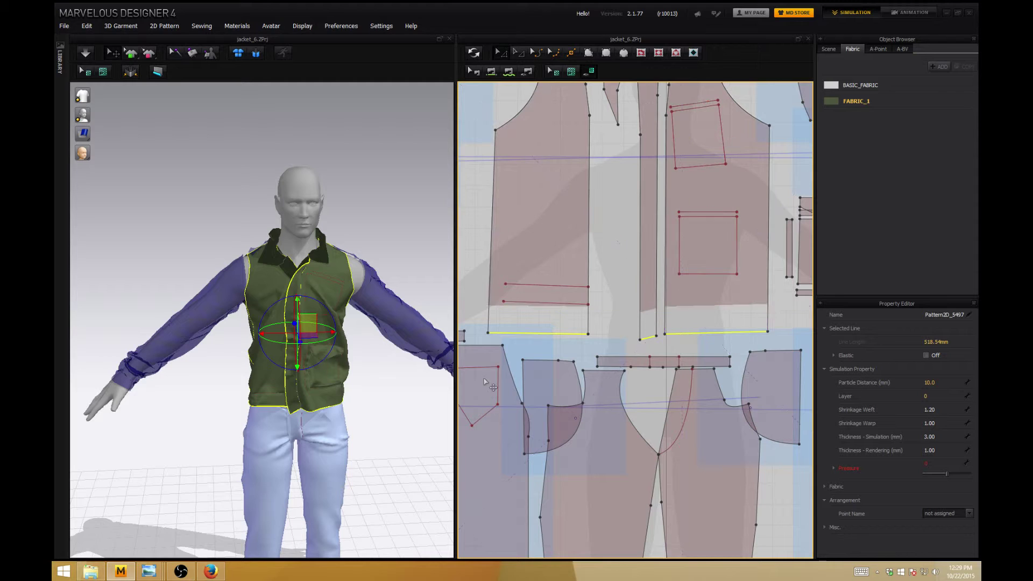
{"action": "scroll", "coordinate": [638, 284], "scroll_direction": "down", "scroll_amount": 4}
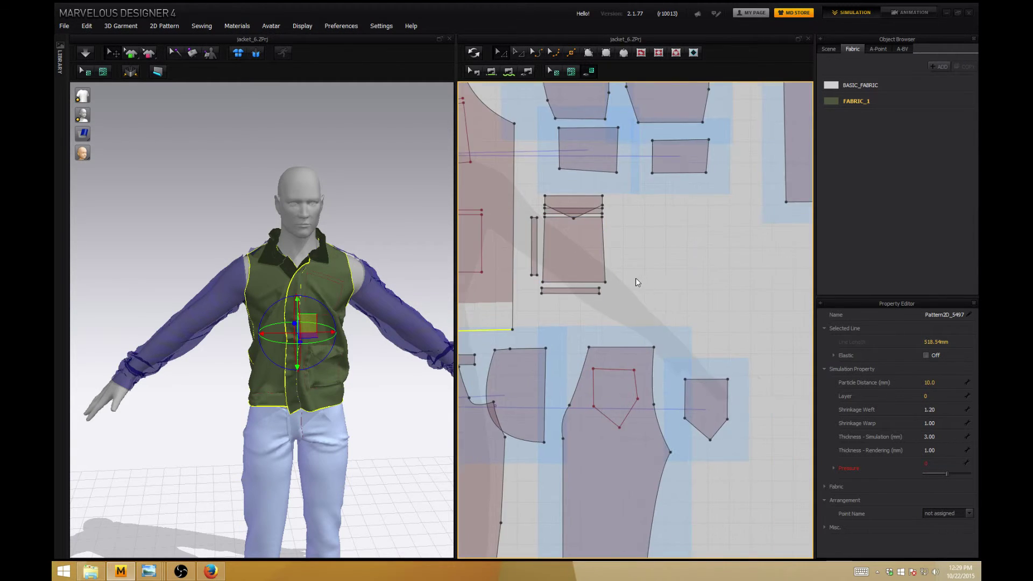
{"action": "left_click", "coordinate": [478, 55]}
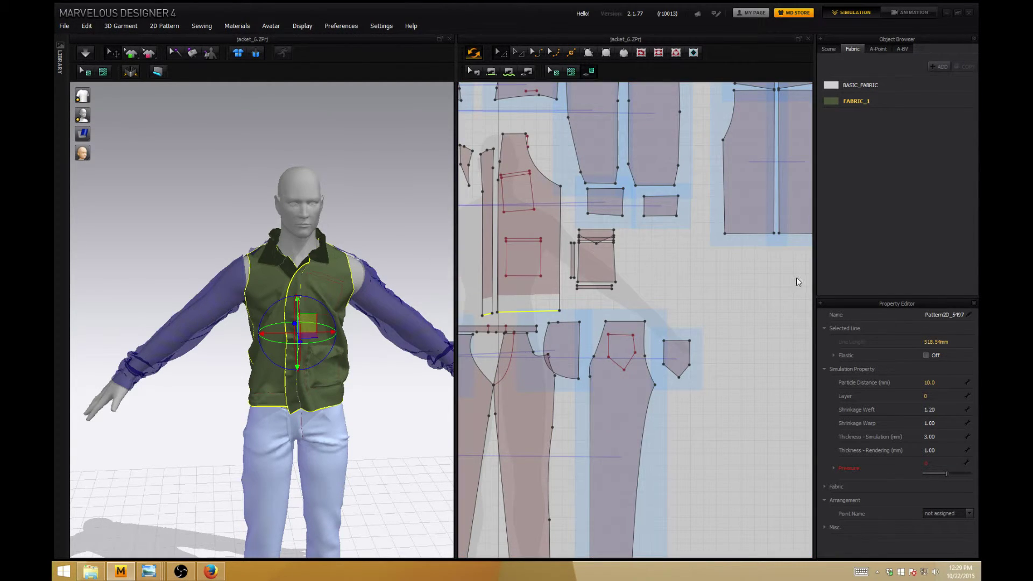
- Extend the back body panels' hem edge downward to suit the longer front and simulate the garment
{"action": "middle_click_drag", "start_coordinate": [808, 253], "coordinate": [718, 266]}
{"action": "left_click_drag", "start_coordinate": [716, 251], "coordinate": [690, 289]}
{"action": "right_click_drag", "start_coordinate": [399, 411], "coordinate": [330, 366]}
{"action": "left_click", "coordinate": [90, 58]}
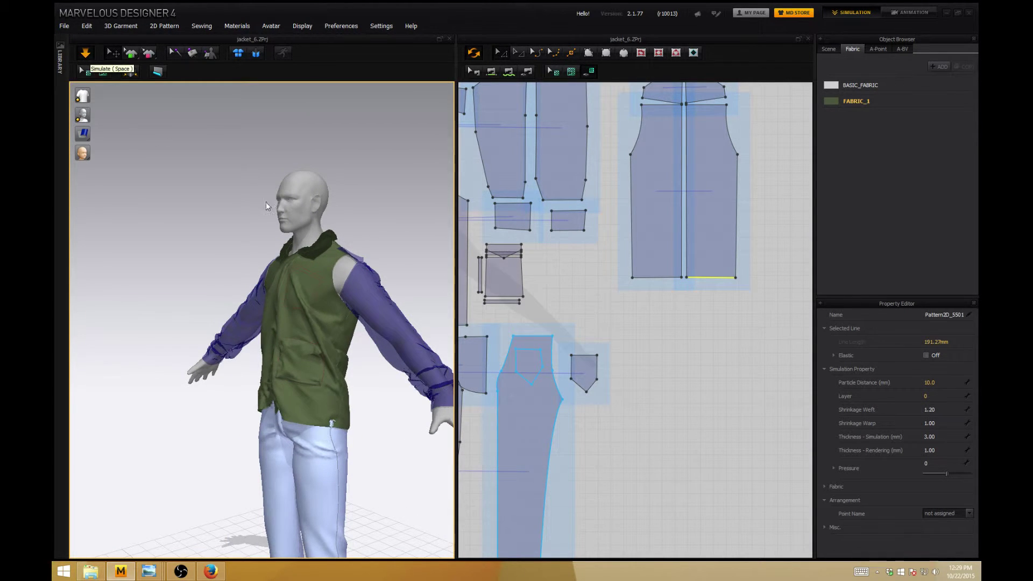
- Examine the lengthened jacket's hem and front closure from the front and side during simulation, and select the front panel with the two pockets
{"action": "left_click", "coordinate": [535, 315]}
{"action": "middle_click_drag", "start_coordinate": [568, 303], "coordinate": [792, 300]}
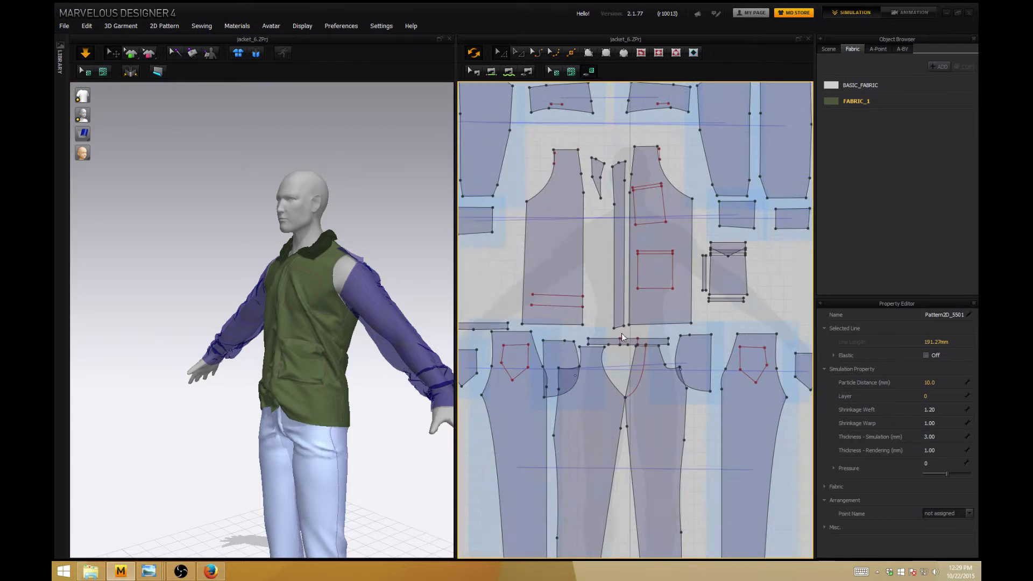
{"action": "right_click_drag", "start_coordinate": [389, 379], "coordinate": [448, 374]}
{"action": "right_click_drag", "start_coordinate": [392, 399], "coordinate": [258, 397]}
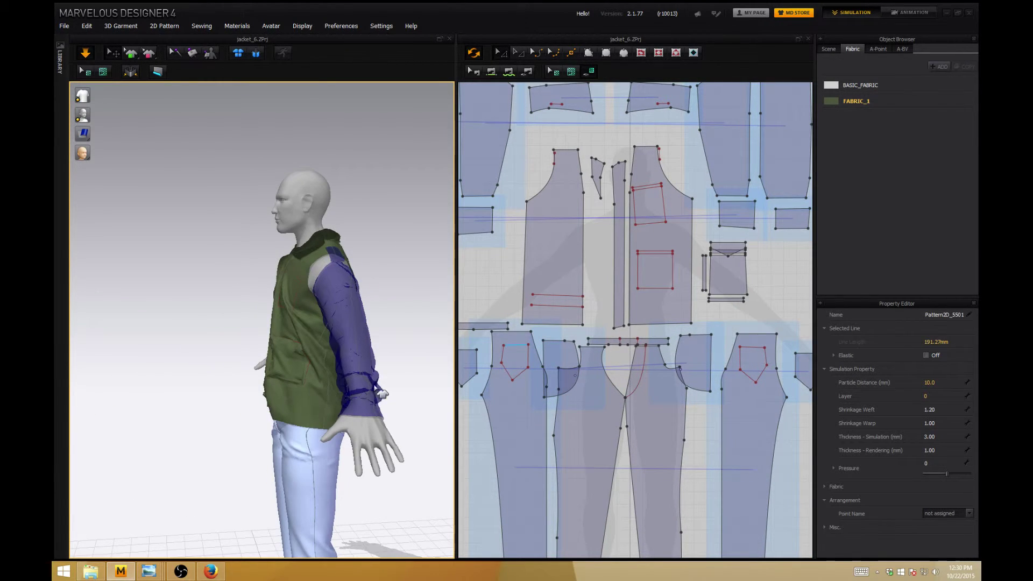
{"action": "key", "text": "2"}
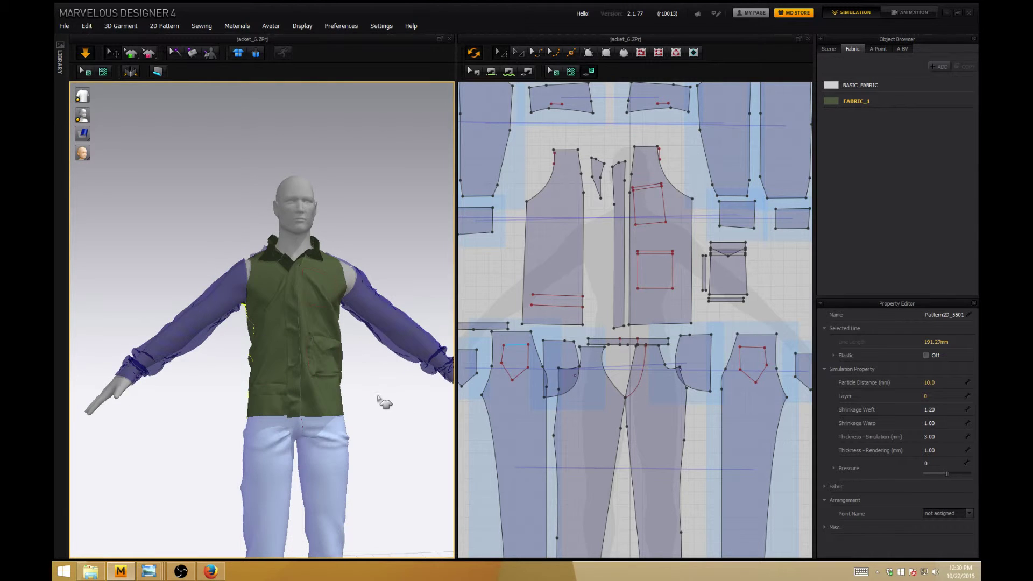
{"action": "right_click_drag", "start_coordinate": [348, 397], "coordinate": [275, 399]}
{"action": "right_click_drag", "start_coordinate": [259, 399], "coordinate": [369, 396]}
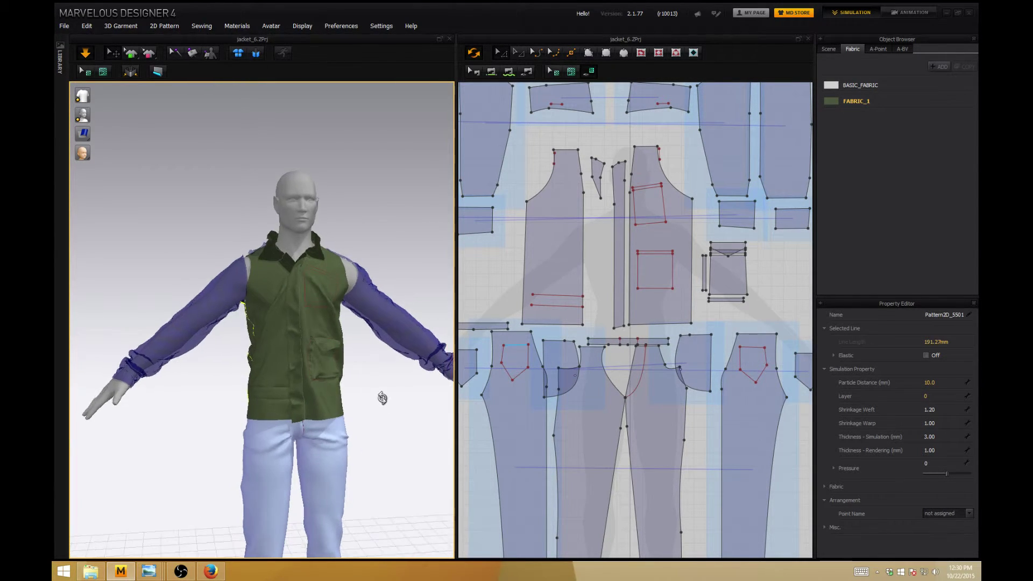
{"action": "right_click_drag", "start_coordinate": [379, 399], "coordinate": [319, 303]}
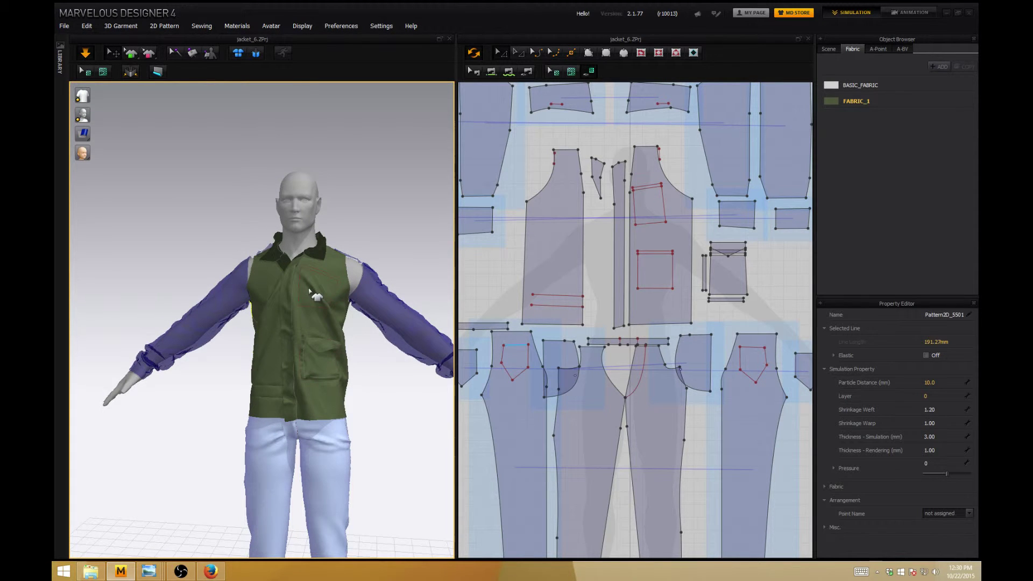
{"action": "left_click", "coordinate": [312, 295]}
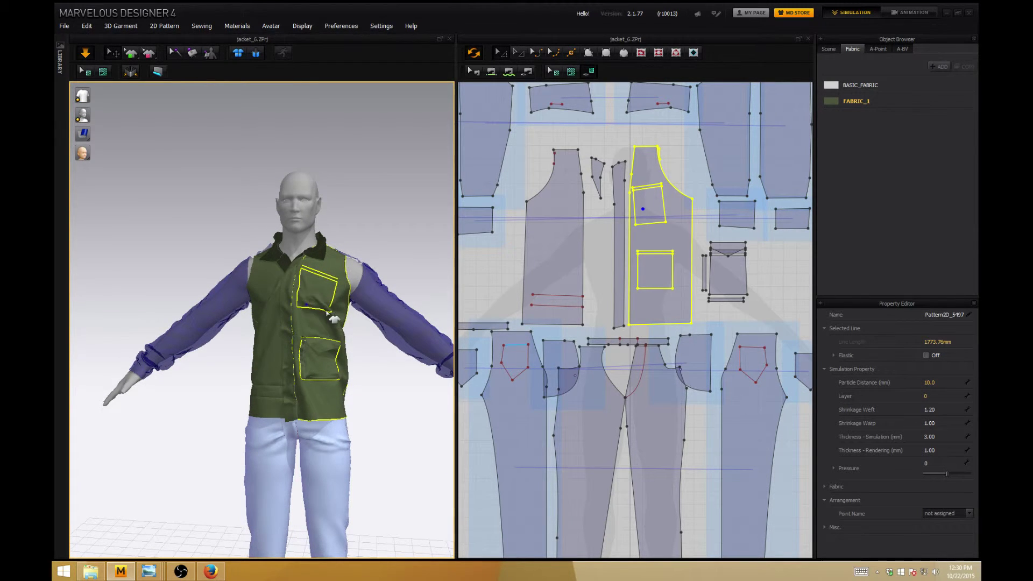
- Extend the bottom edges of both front body panels and the placket downward together by about 26 mm and check the simulated drape
{"action": "left_click_drag", "start_coordinate": [324, 327], "coordinate": [327, 332]}
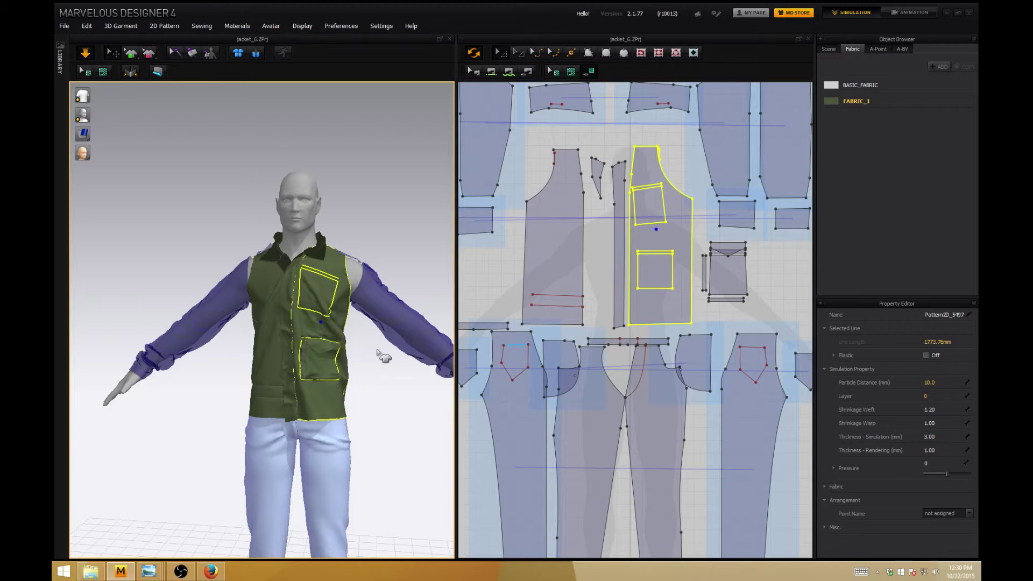
{"action": "right_click_drag", "start_coordinate": [366, 348], "coordinate": [379, 349]}
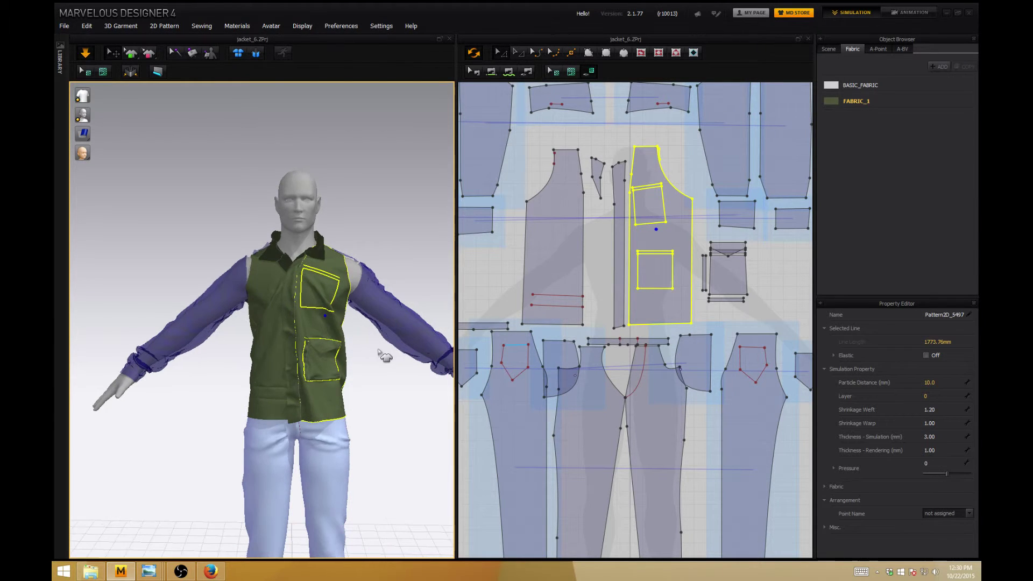
{"action": "middle_click_drag", "start_coordinate": [669, 294], "coordinate": [671, 267]}
{"action": "mouse_move", "coordinate": [410, 377]}
{"action": "right_mouse_down"}
{"action": "mouse_move", "coordinate": [366, 391]}
{"action": "mouse_move", "coordinate": [407, 380]}
{"action": "right_mouse_up"}
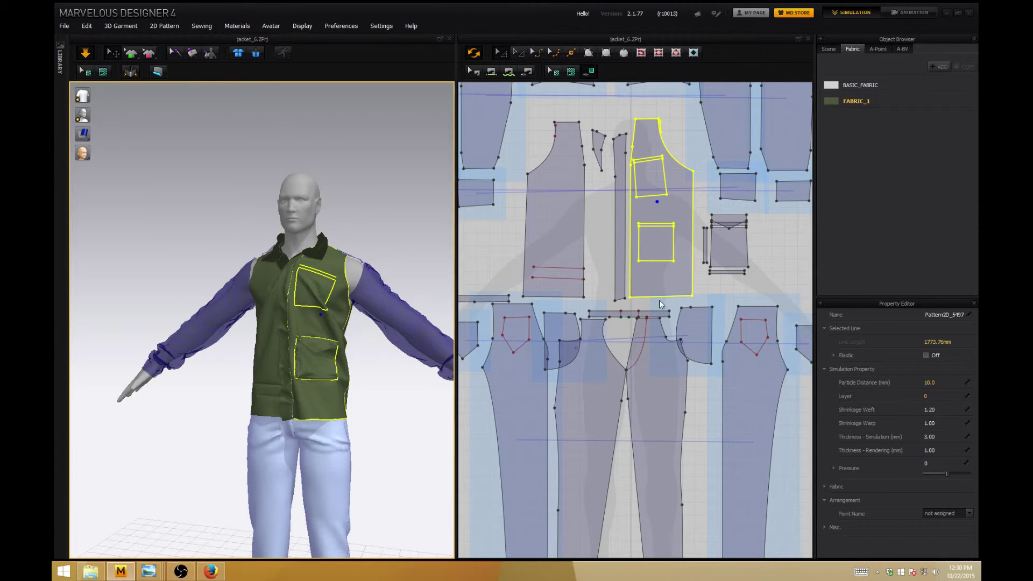
{"action": "left_click", "coordinate": [657, 296]}
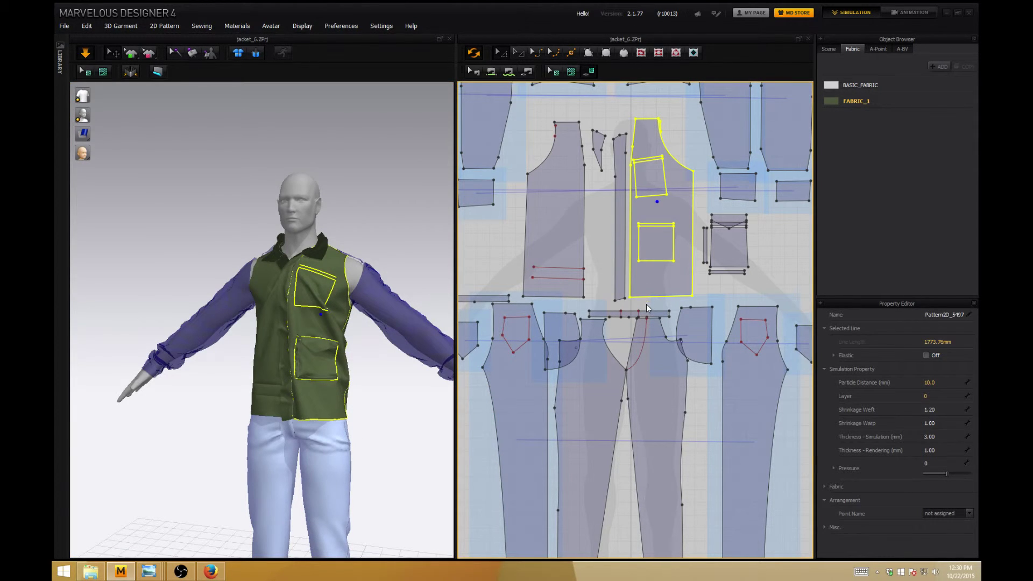
{"action": "left_click", "coordinate": [647, 296]}
{"action": "left_click", "coordinate": [621, 299], "text": "shift"}
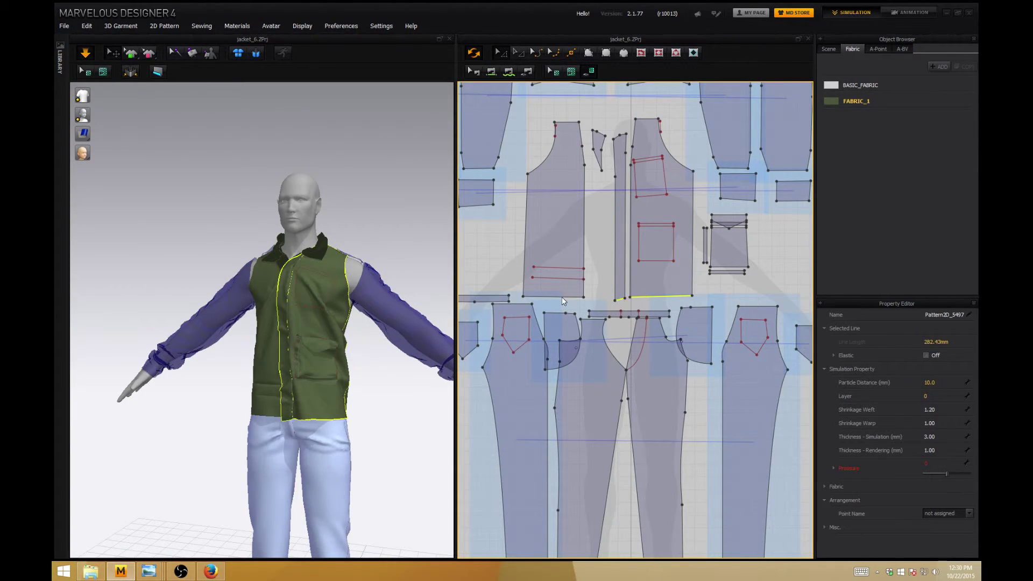
{"action": "left_click", "coordinate": [563, 297], "text": "shift"}
{"action": "left_click_drag", "start_coordinate": [569, 299], "coordinate": [582, 305]}
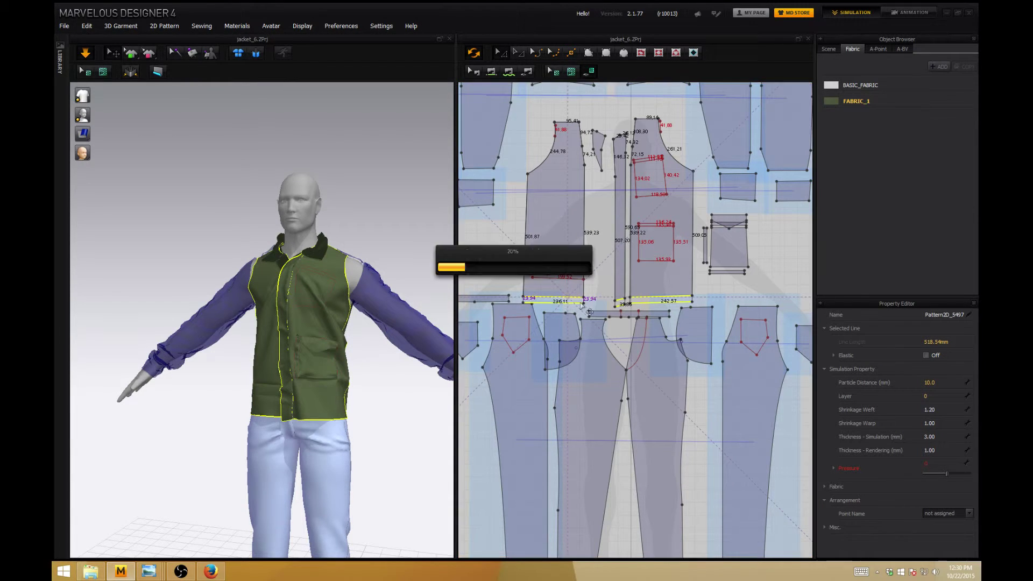
{"action": "left_click", "coordinate": [392, 398]}
{"action": "right_click_drag", "start_coordinate": [386, 385], "coordinate": [393, 384]}
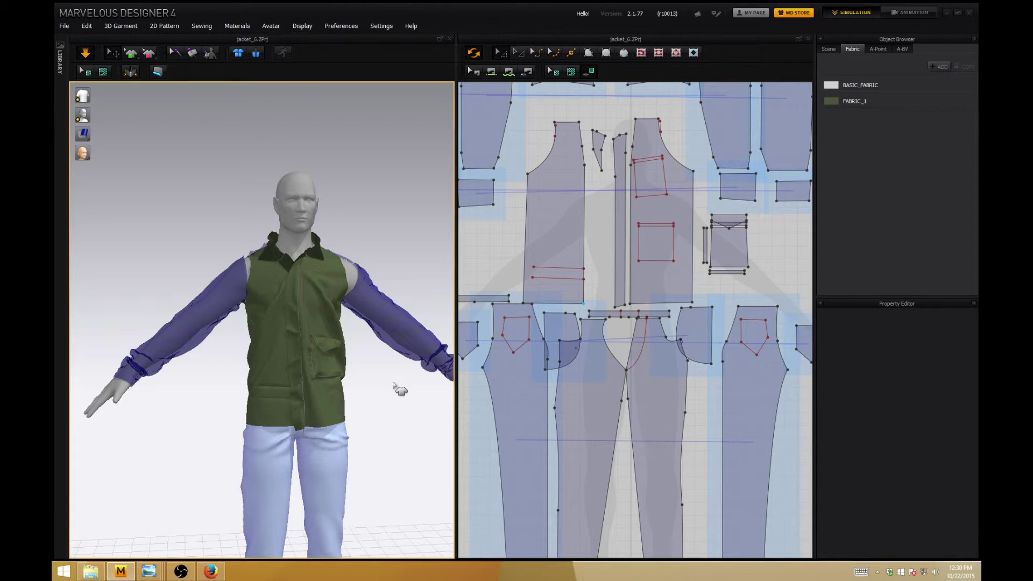
{"action": "mouse_move", "coordinate": [380, 382]}
{"action": "right_mouse_down"}
{"action": "mouse_move", "coordinate": [357, 387]}
{"action": "mouse_move", "coordinate": [388, 374]}
{"action": "mouse_move", "coordinate": [358, 372]}
{"action": "mouse_move", "coordinate": [392, 378]}
{"action": "right_mouse_up"}
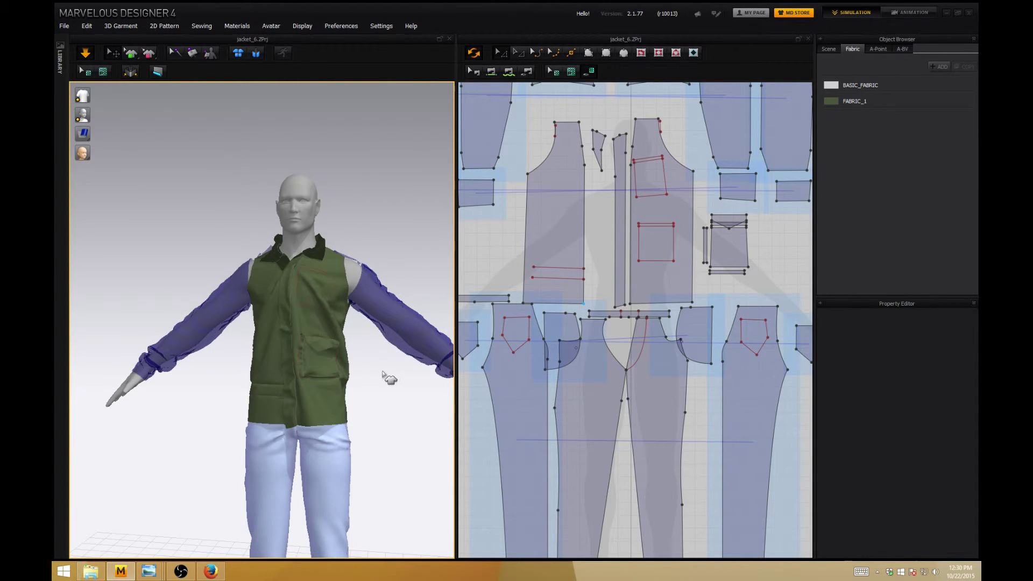
- Save the project over the existing jacket_6.ZPrj file
{"action": "left_click", "coordinate": [64, 26]}
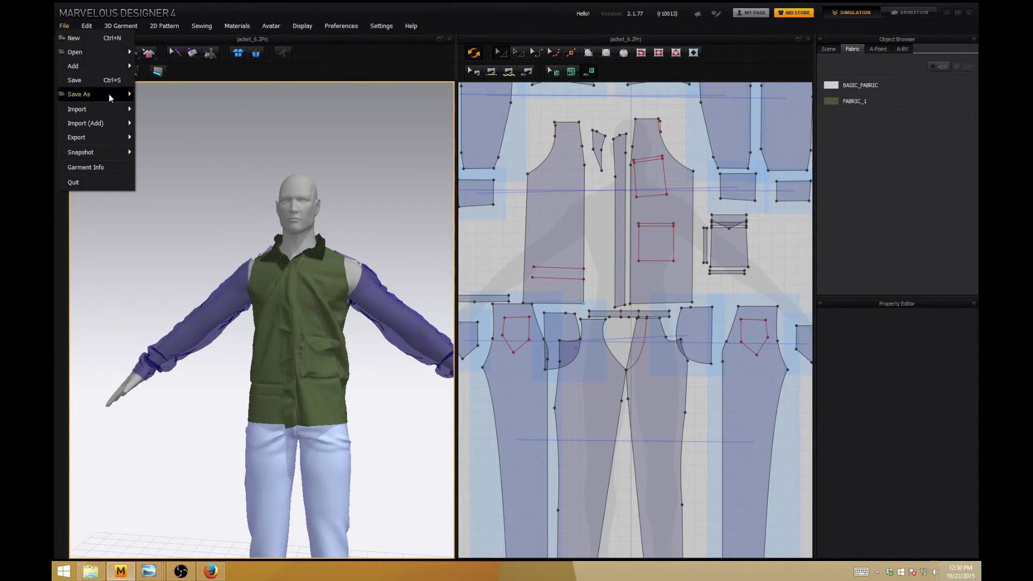
{"action": "mouse_move", "coordinate": [109, 97]}
{"action": "left_click", "coordinate": [170, 110]}
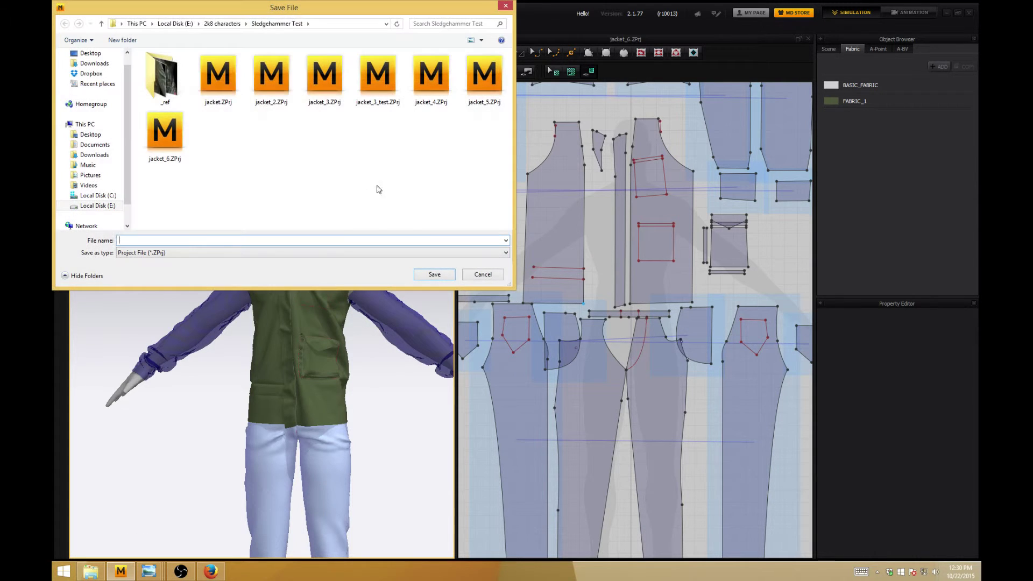
{"action": "double_click", "coordinate": [164, 132]}
{"action": "left_click", "coordinate": [544, 289]}
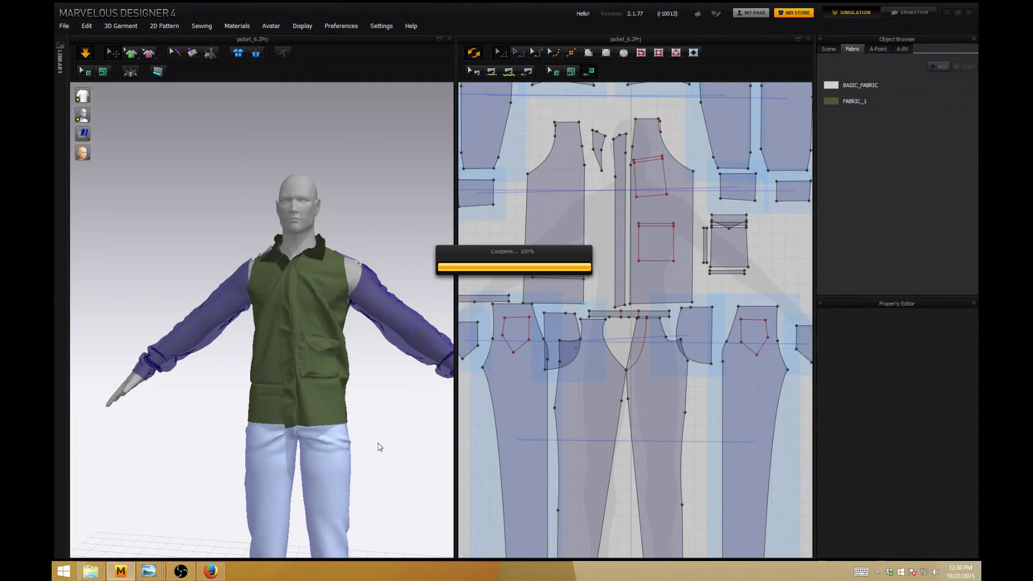
- Try to widen both front body panels at the centre front by moving their chest-level points and bottom corners outward
{"action": "right_click_drag", "start_coordinate": [380, 448], "coordinate": [413, 411]}
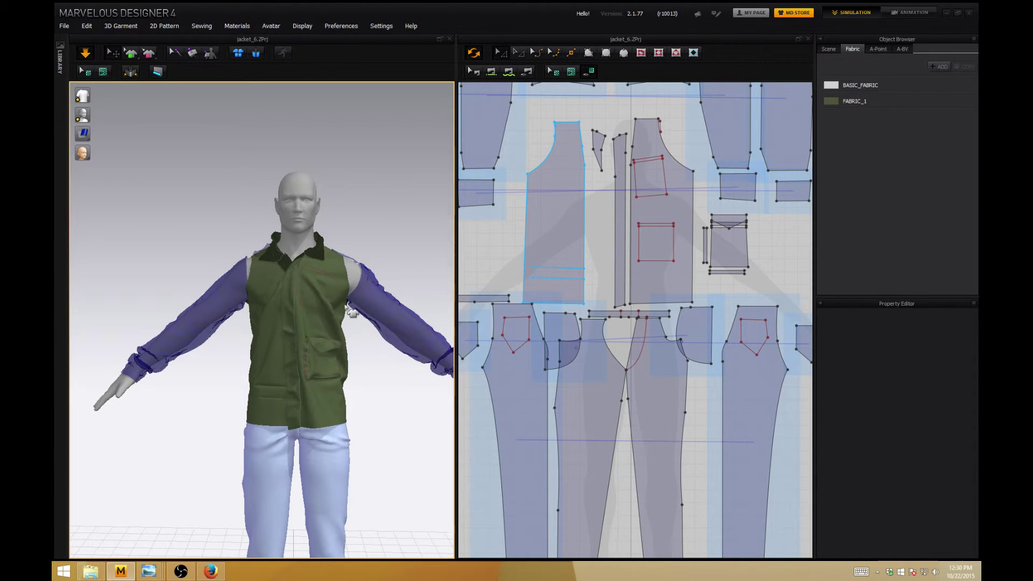
{"action": "left_click", "coordinate": [315, 294]}
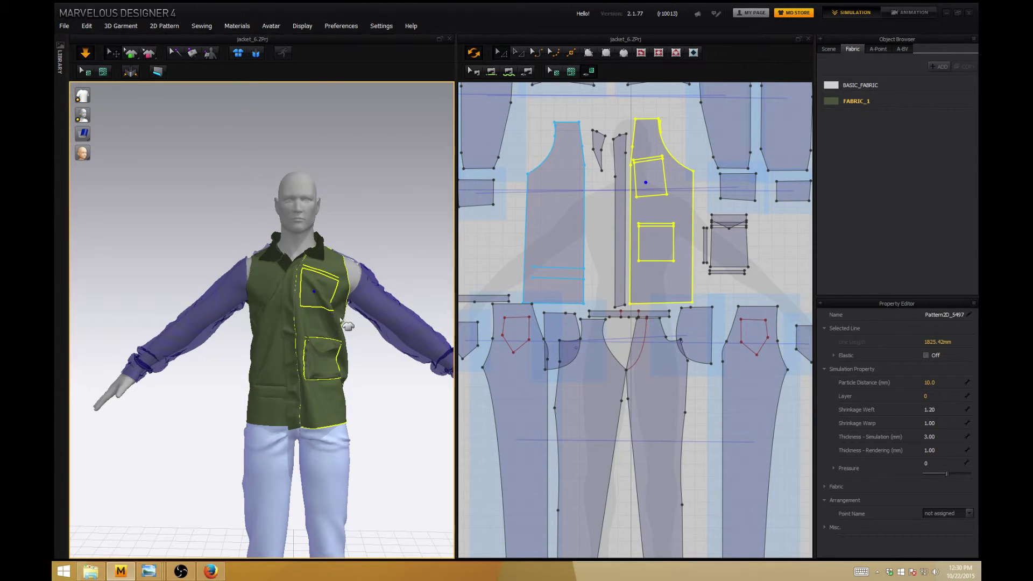
{"action": "scroll", "coordinate": [651, 292], "scroll_direction": "down", "scroll_amount": 4}
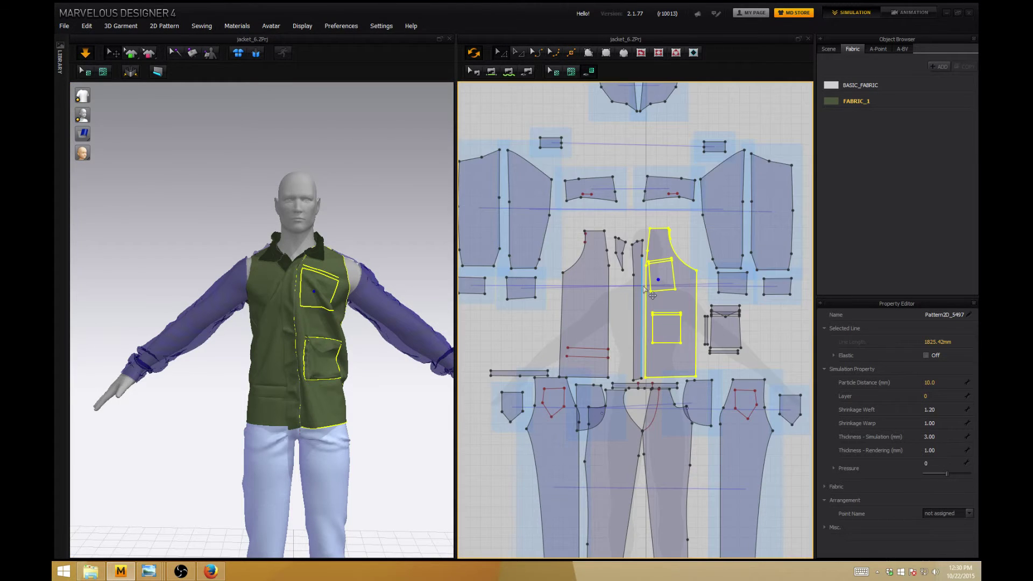
{"action": "scroll", "coordinate": [645, 287], "scroll_direction": "up", "scroll_amount": 4}
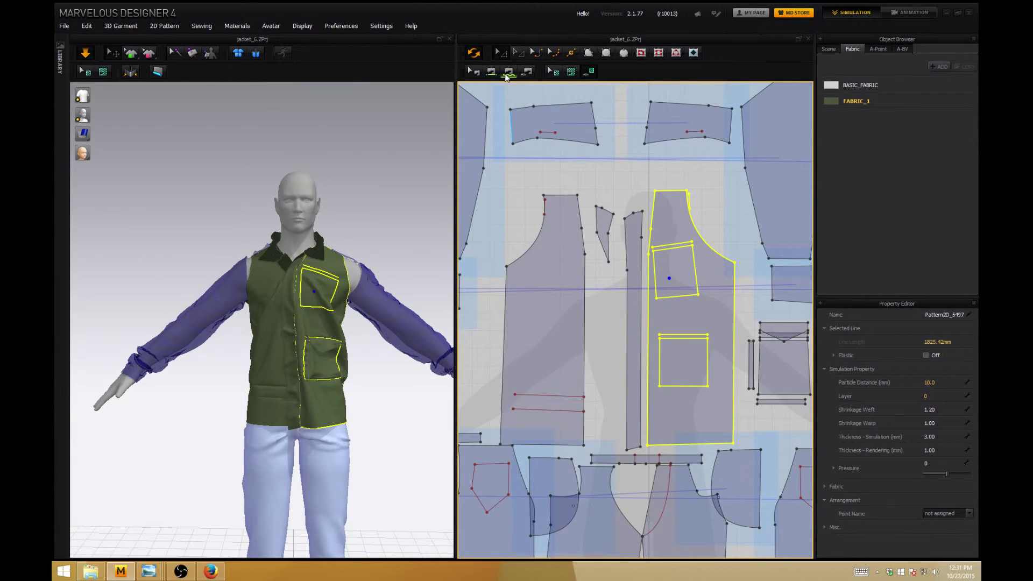
{"action": "left_click", "coordinate": [599, 153]}
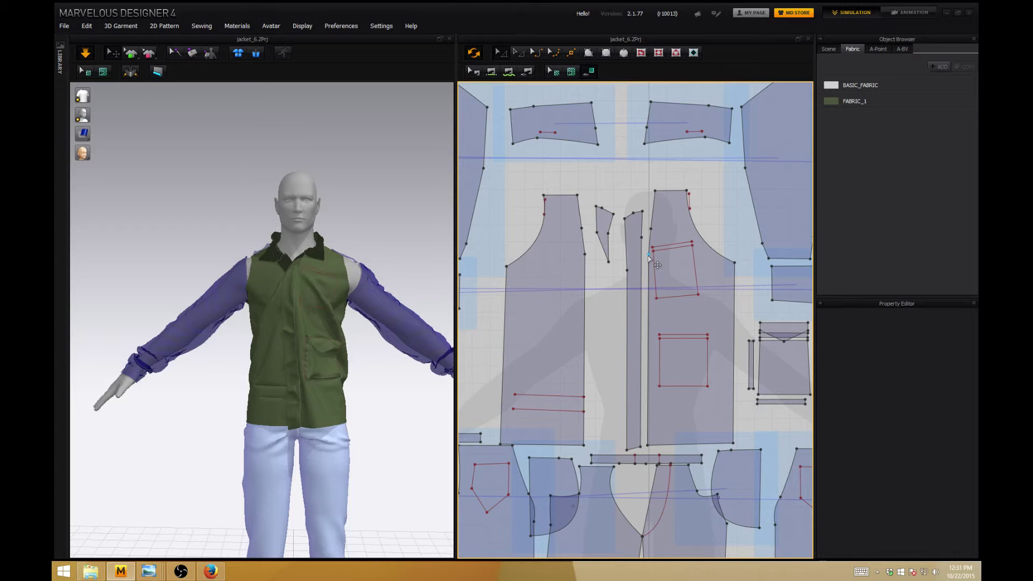
{"action": "left_click_drag", "start_coordinate": [649, 257], "coordinate": [617, 262]}
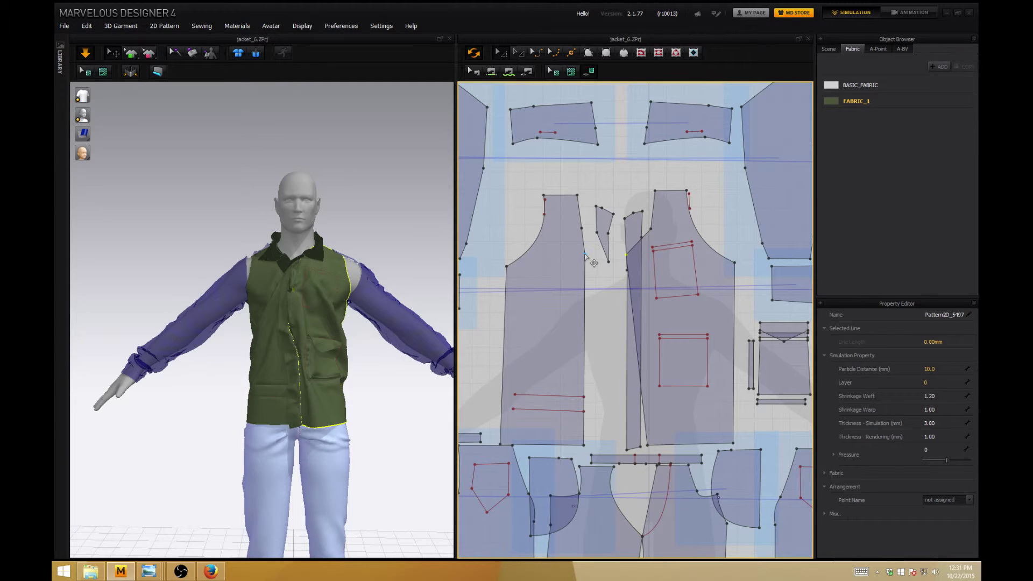
{"action": "left_click_drag", "start_coordinate": [594, 263], "coordinate": [608, 265]}
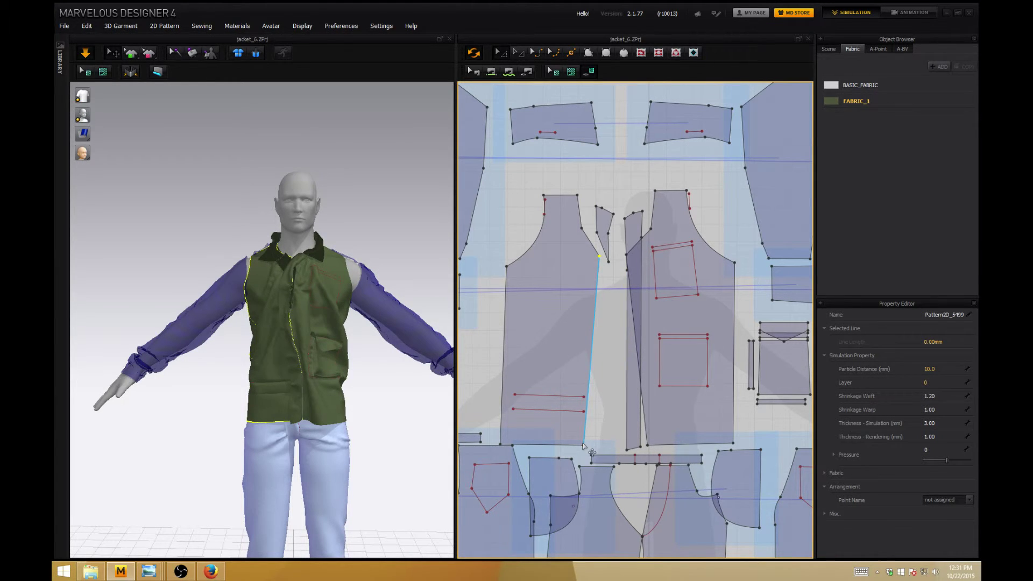
{"action": "left_click_drag", "start_coordinate": [595, 445], "coordinate": [626, 445]}
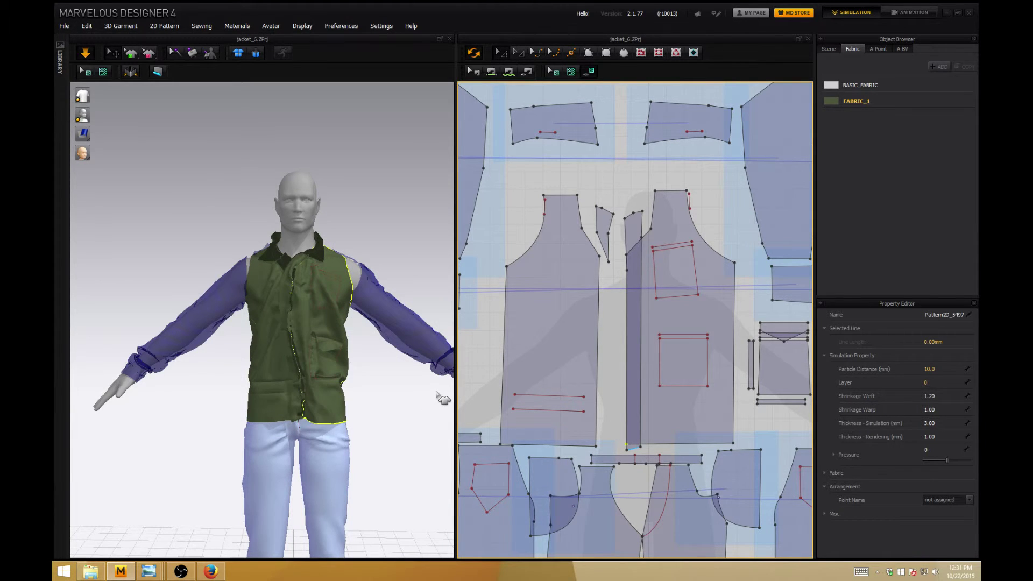
- Undo the point moves that widened the two front panels at the centre front
{"action": "key", "text": "ctrl+z"}
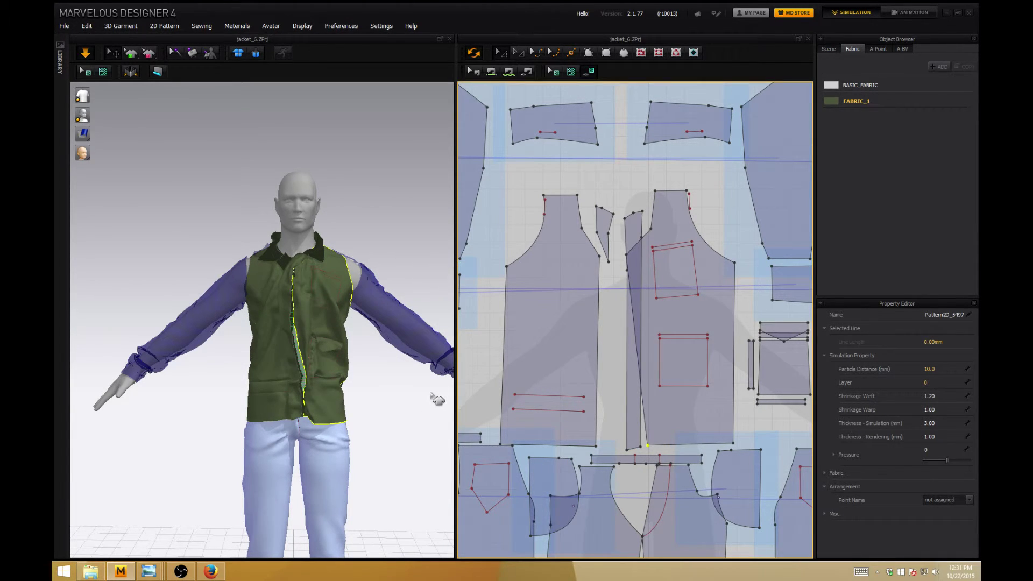
{"action": "key", "text": "ctrl+z"}
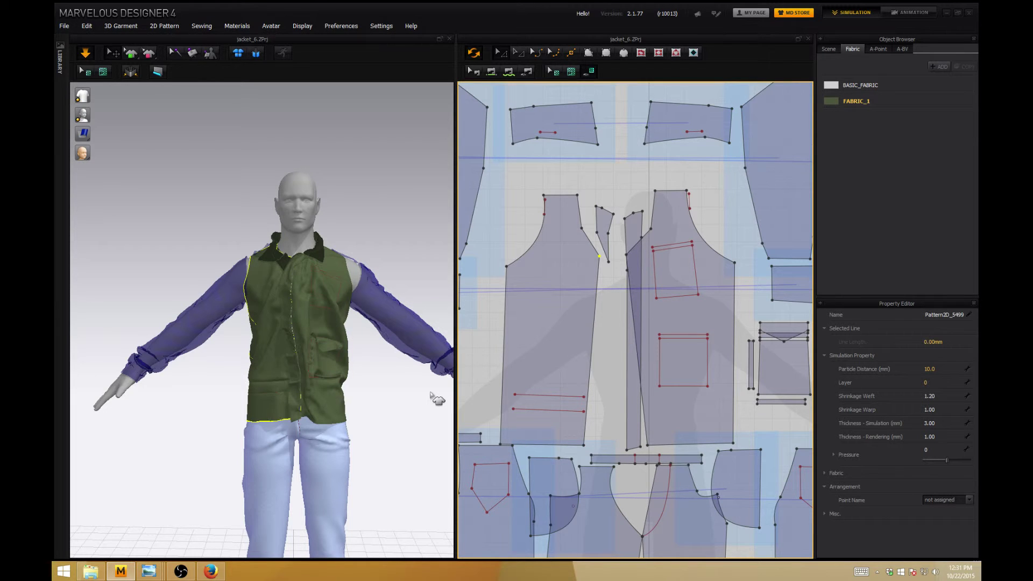
{"action": "key", "text": "ctrl+z"}
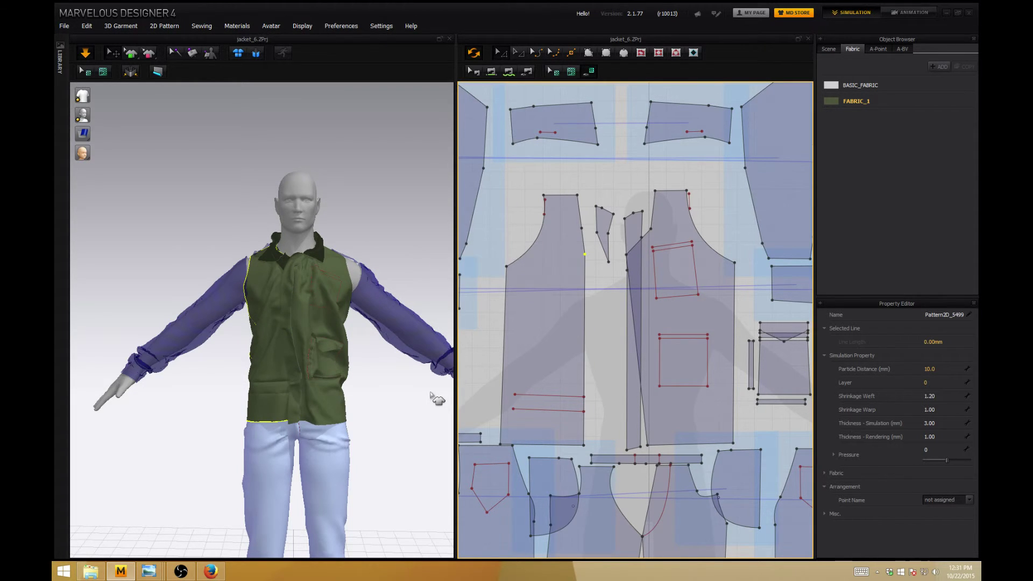
{"action": "key", "text": "ctrl+z"}
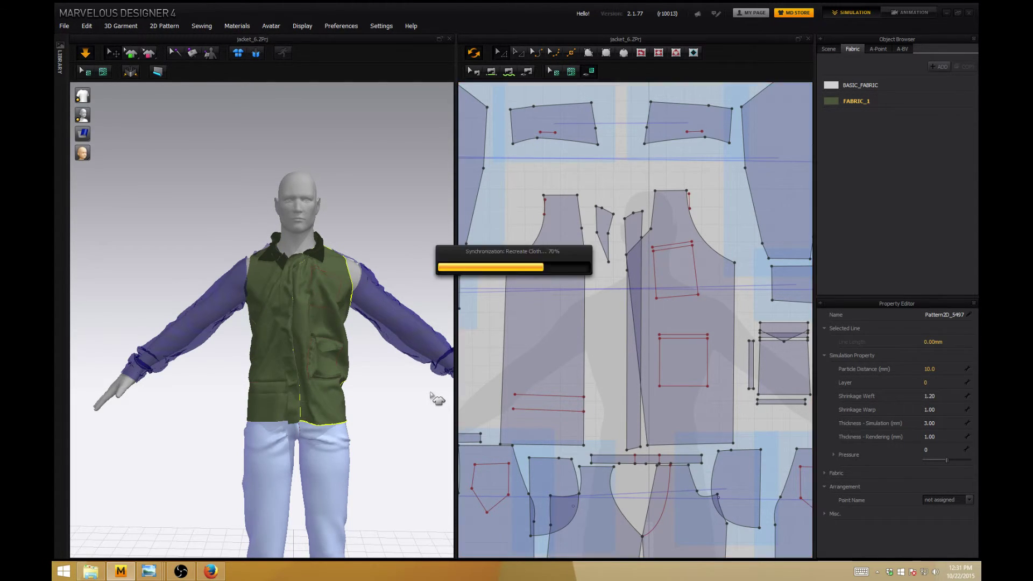
- Examine the front closure and the drape of the panel with the two pockets from the front and side during simulation
{"action": "left_click", "coordinate": [380, 237]}
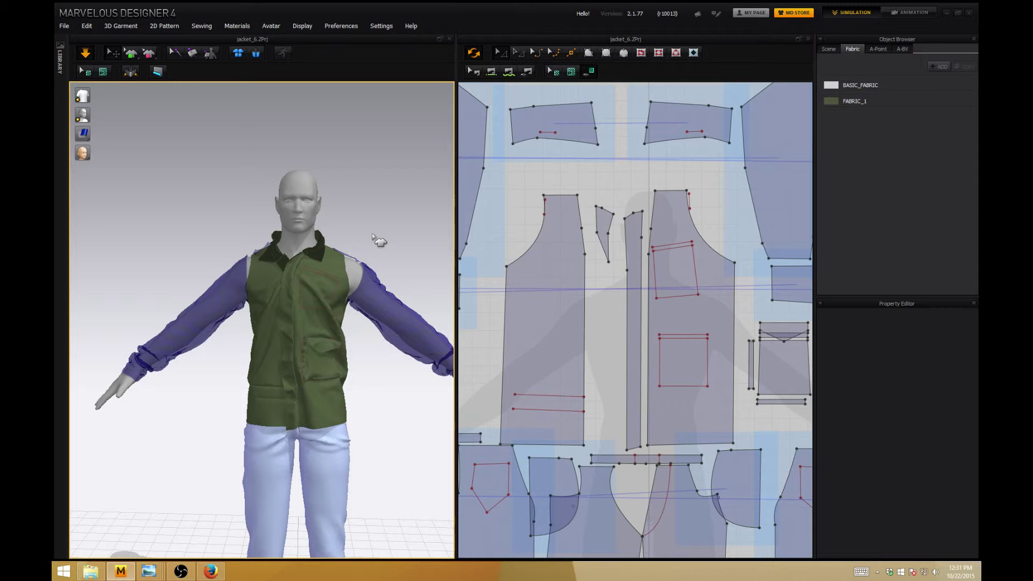
{"action": "right_click_drag", "start_coordinate": [379, 241], "coordinate": [363, 232]}
{"action": "left_click", "coordinate": [309, 301]}
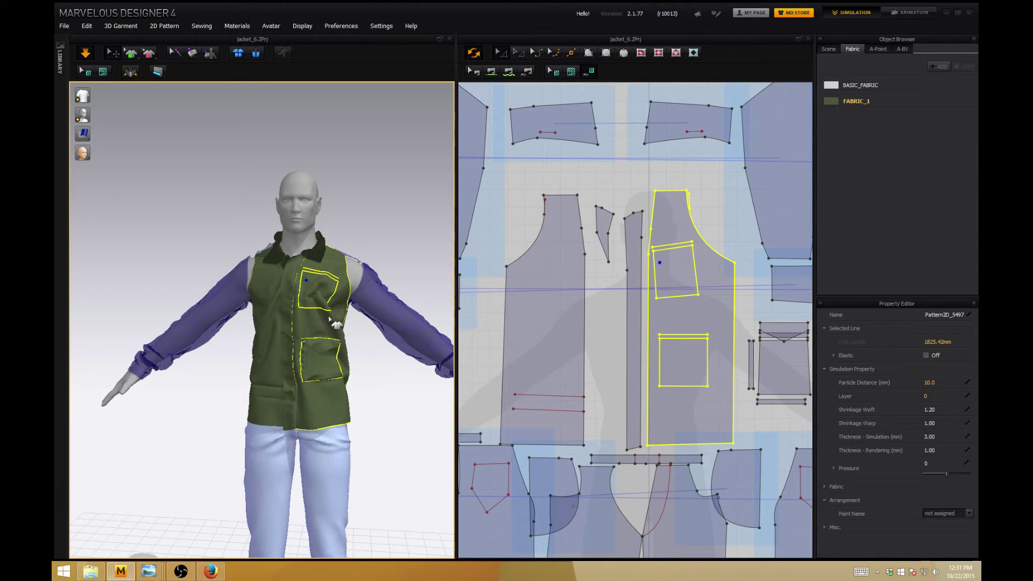
{"action": "right_click_drag", "start_coordinate": [379, 349], "coordinate": [352, 348]}
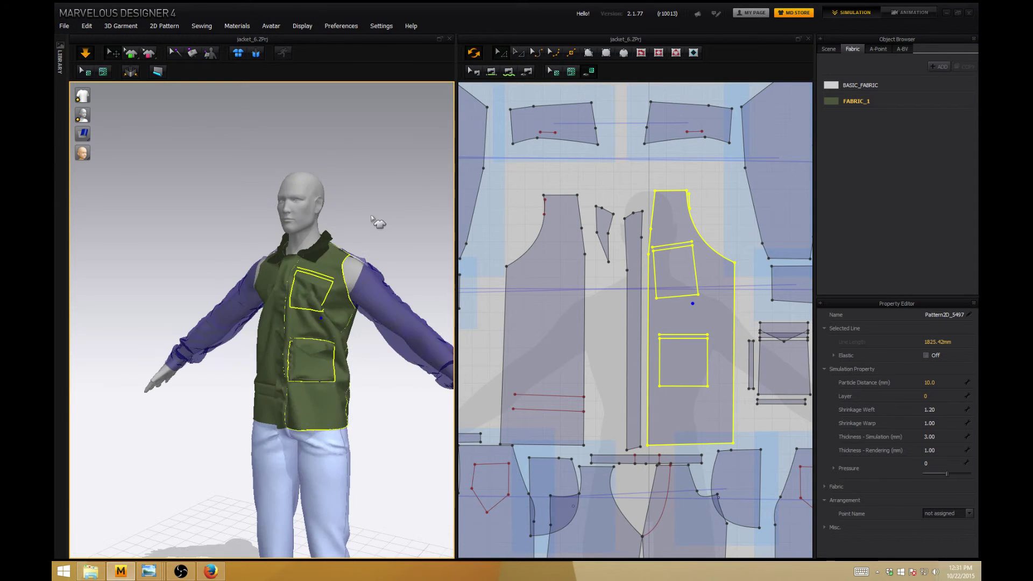
{"action": "left_click", "coordinate": [371, 214]}
{"action": "right_click_drag", "start_coordinate": [404, 217], "coordinate": [434, 225]}
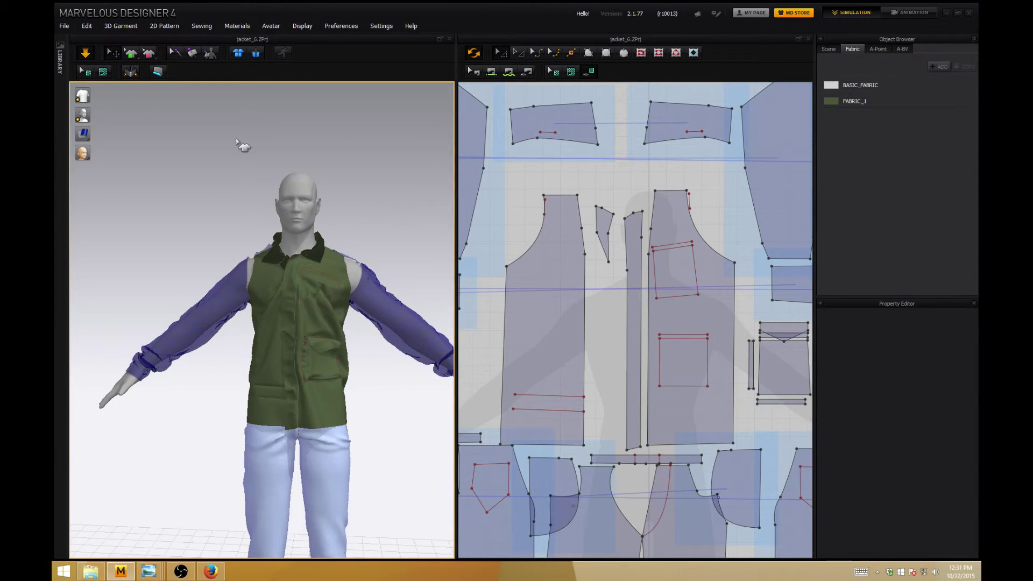
- Reopen the saved project jacket_6.ZPrj without keeping the current session's state
{"action": "left_click", "coordinate": [64, 26]}
{"action": "mouse_move", "coordinate": [90, 53]}
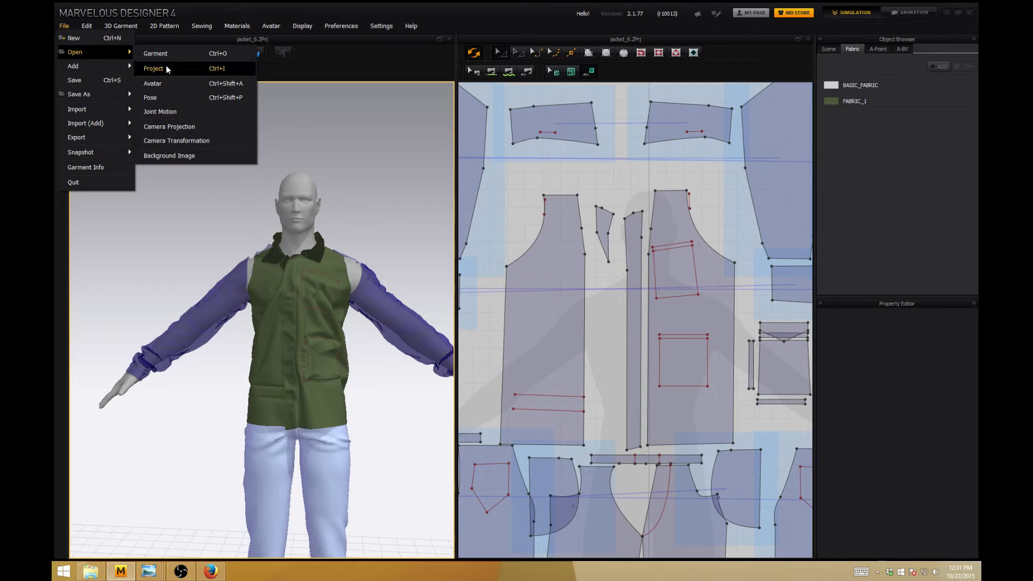
{"action": "left_click", "coordinate": [187, 70]}
{"action": "left_click", "coordinate": [512, 297]}
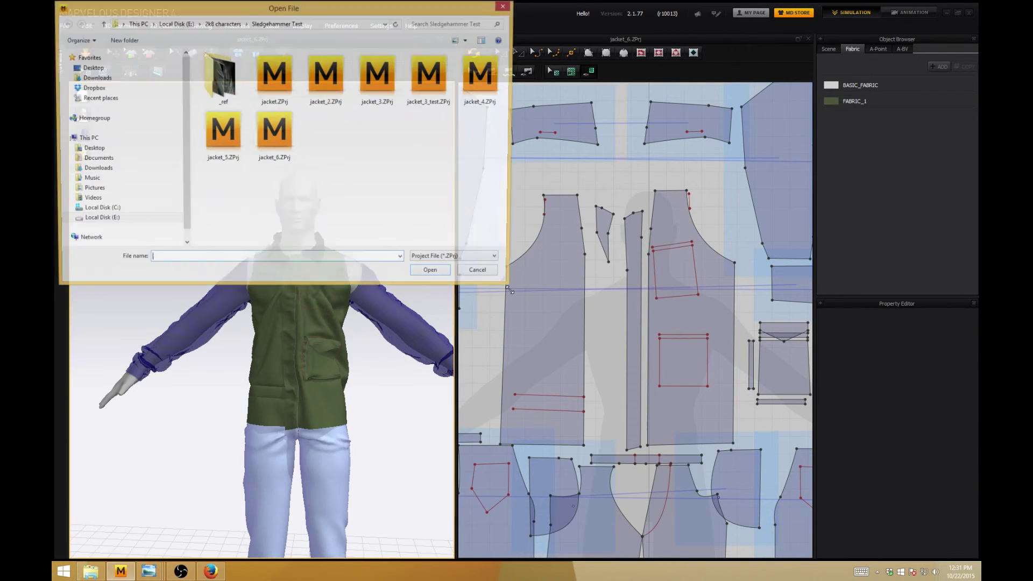
{"action": "double_click", "coordinate": [272, 135]}
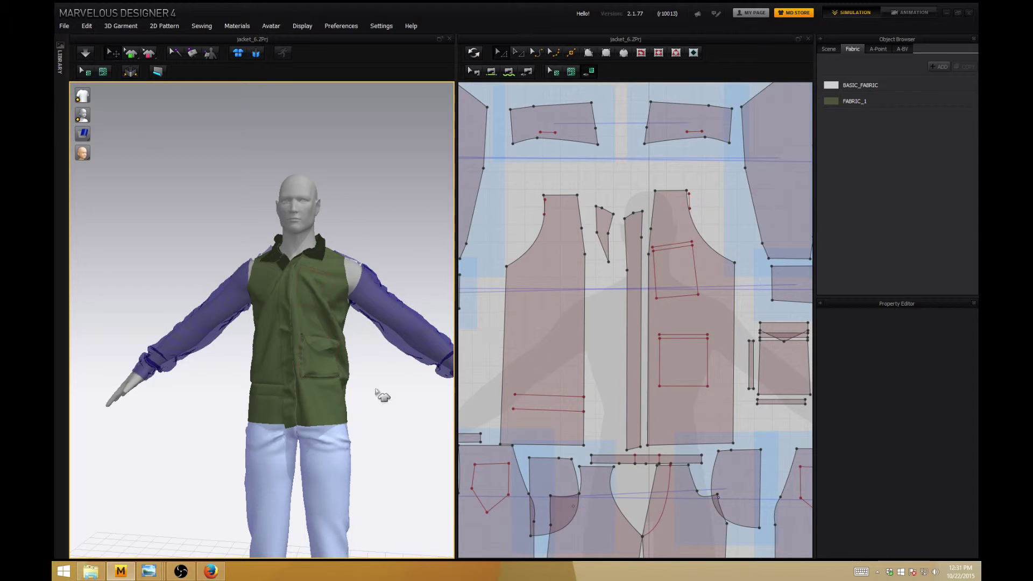
- Start simulating the garment and set the placket's Pressure to -2, checking how the front closure lies
{"action": "right_click_drag", "start_coordinate": [383, 395], "coordinate": [369, 362]}
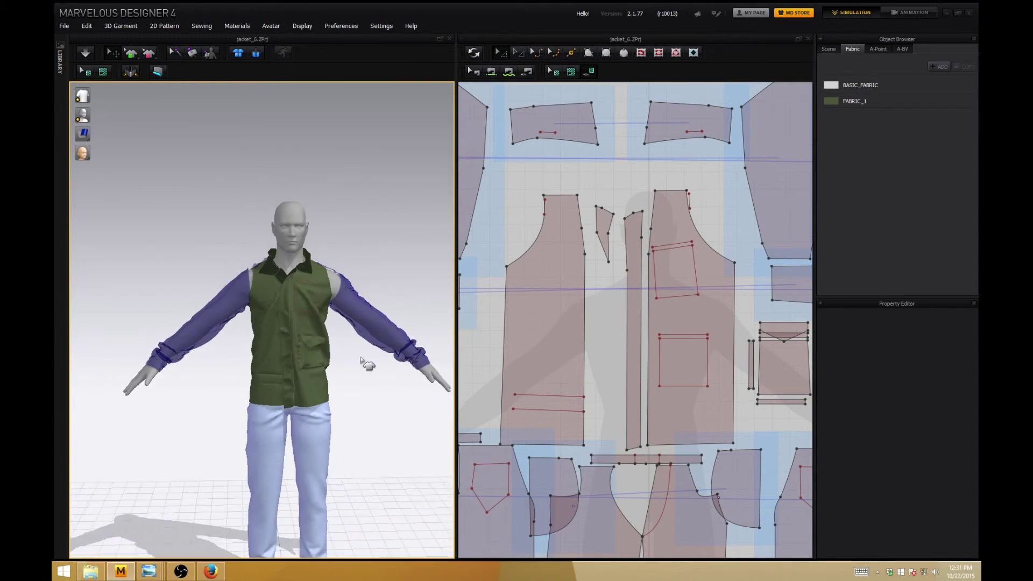
{"action": "scroll", "coordinate": [369, 349], "scroll_direction": "up", "scroll_amount": 3}
{"action": "left_click", "coordinate": [295, 271]}
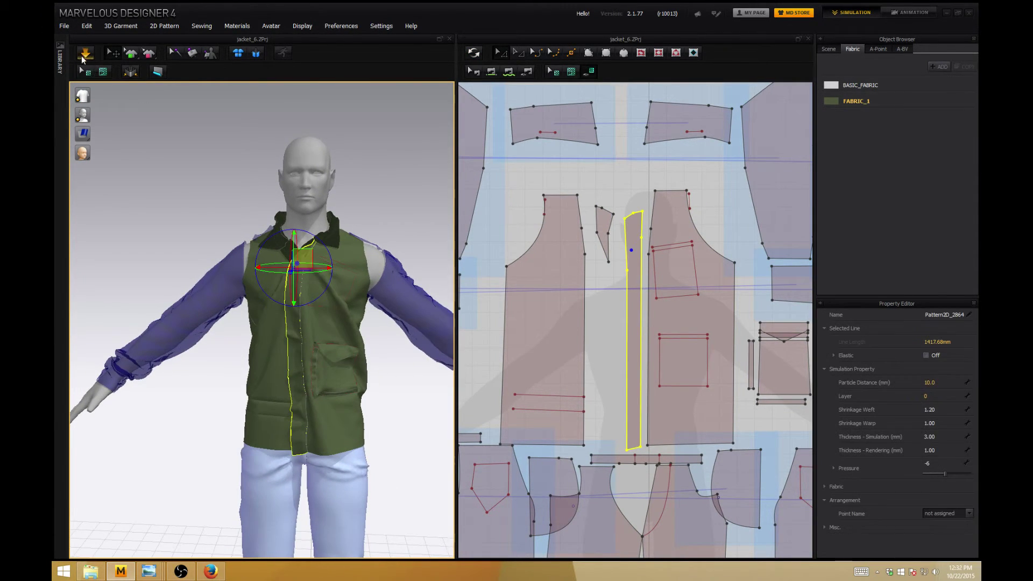
{"action": "left_click", "coordinate": [86, 53]}
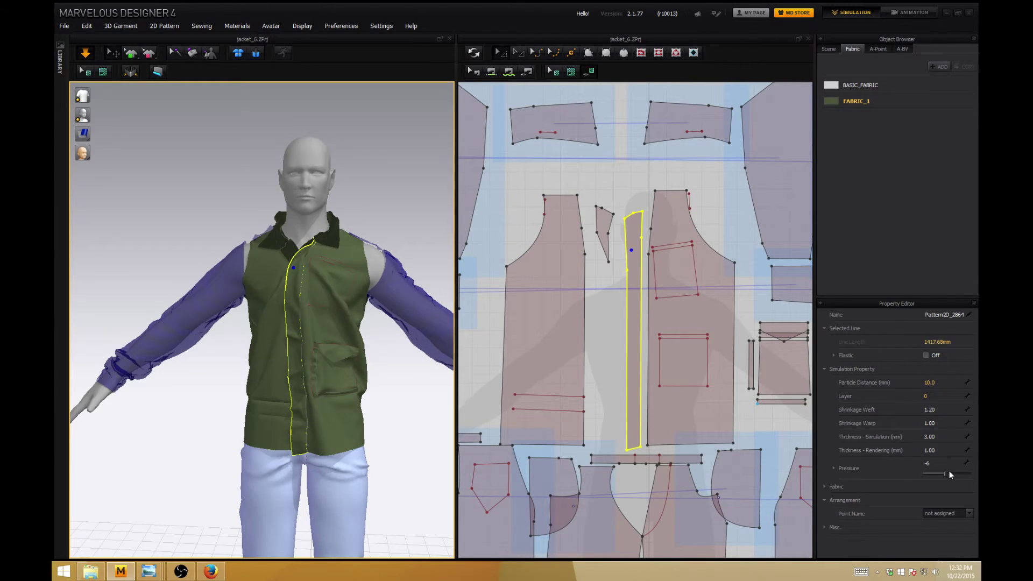
{"action": "left_click_drag", "start_coordinate": [945, 474], "coordinate": [945, 473]}
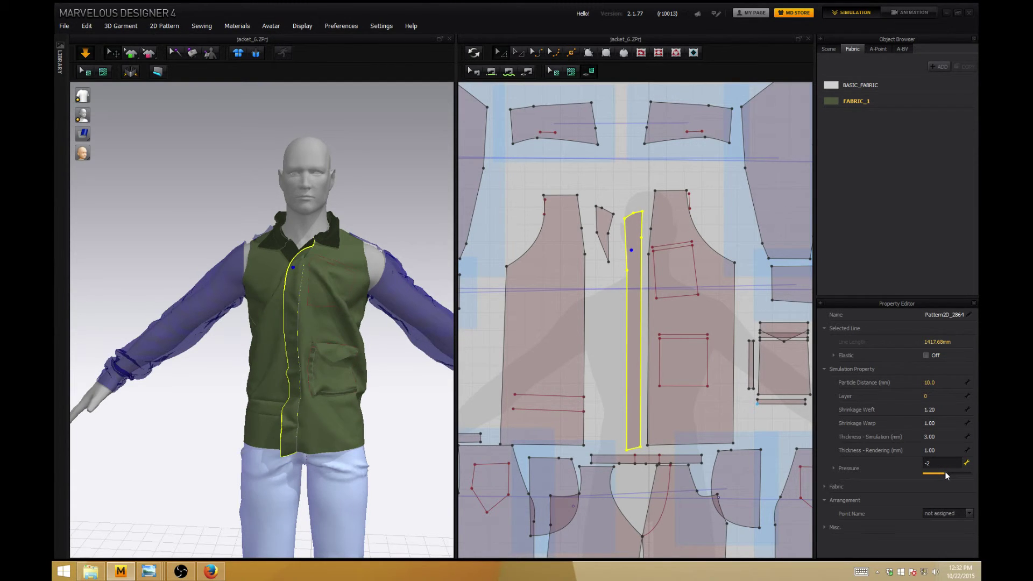
{"action": "right_click_drag", "start_coordinate": [403, 371], "coordinate": [381, 362]}
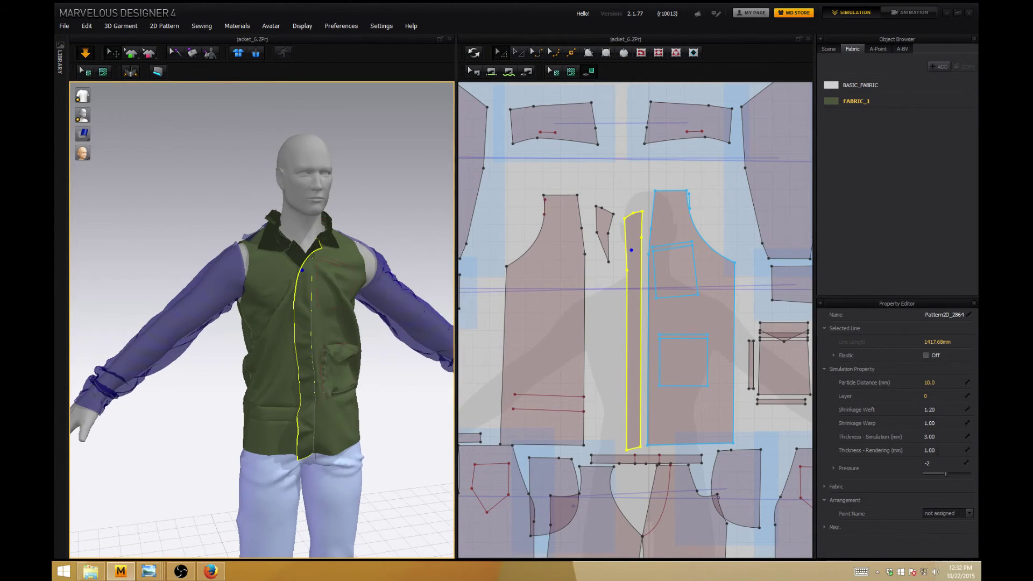
- Set the placket's Pressure to -6, move its upper outer corner outward, and synchronize the pattern change with the garment
{"action": "left_click", "coordinate": [946, 473]}
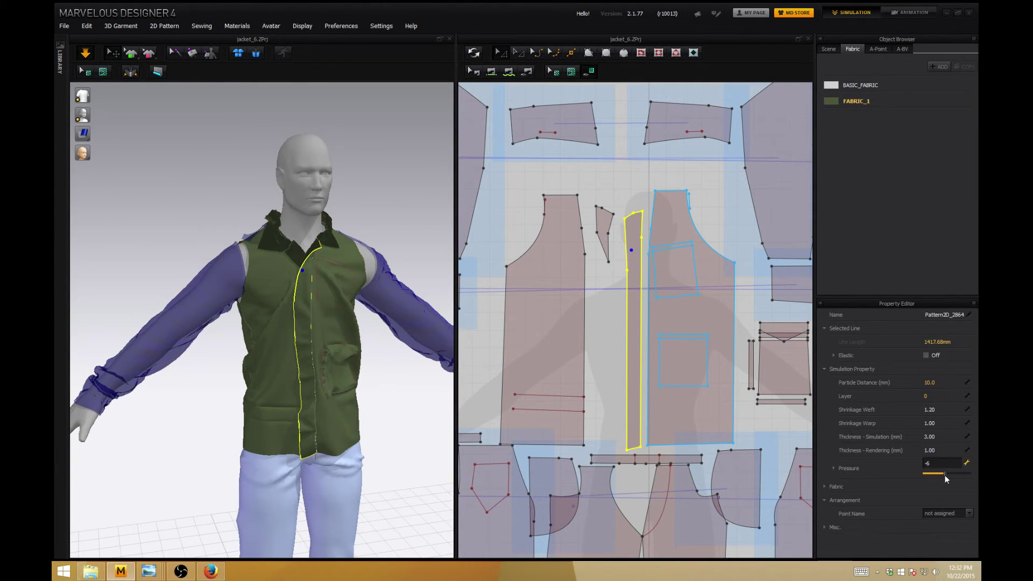
{"action": "right_click_drag", "start_coordinate": [385, 380], "coordinate": [373, 371]}
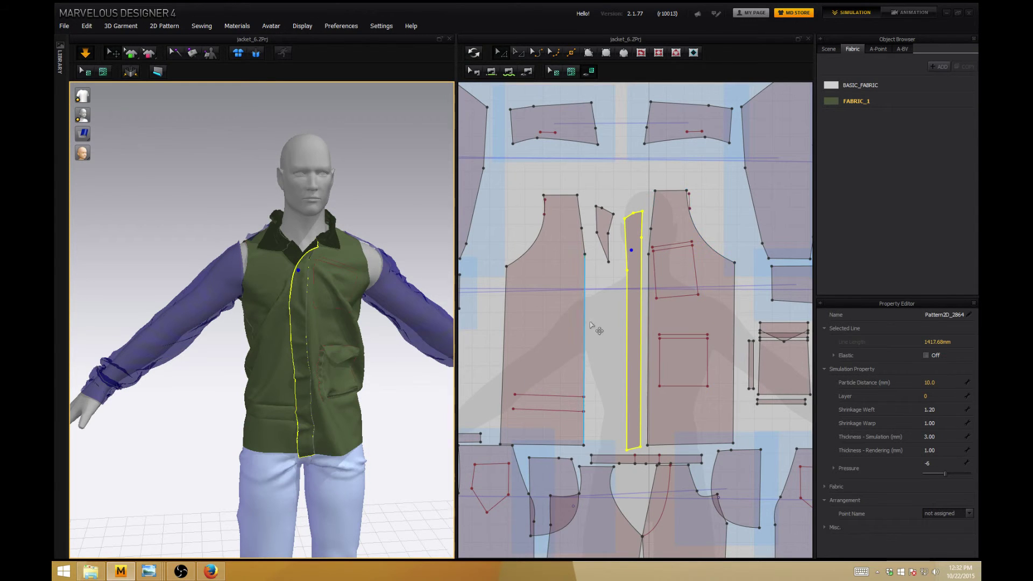
{"action": "left_click", "coordinate": [619, 177]}
{"action": "left_click", "coordinate": [625, 220]}
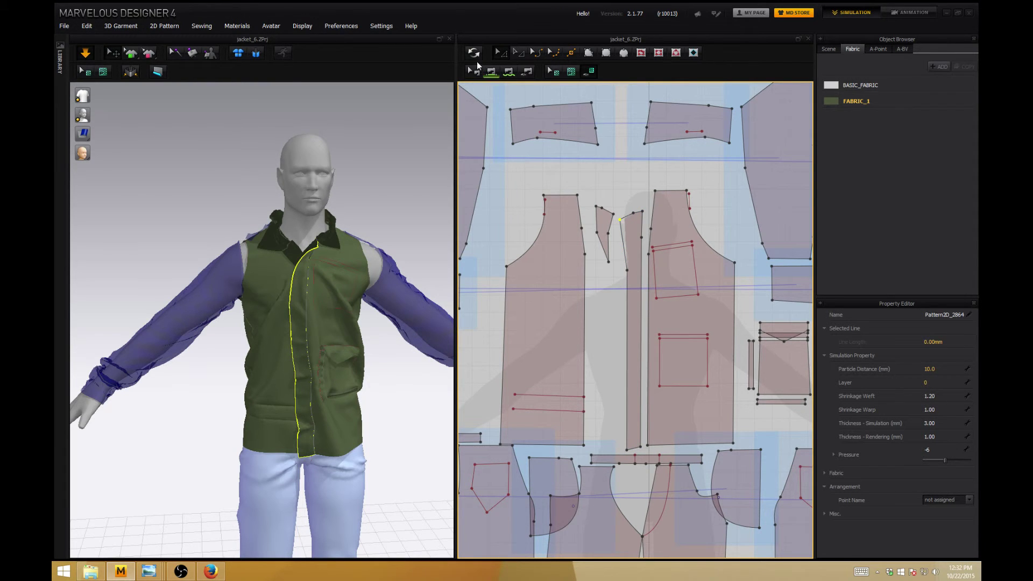
{"action": "left_click", "coordinate": [476, 58]}
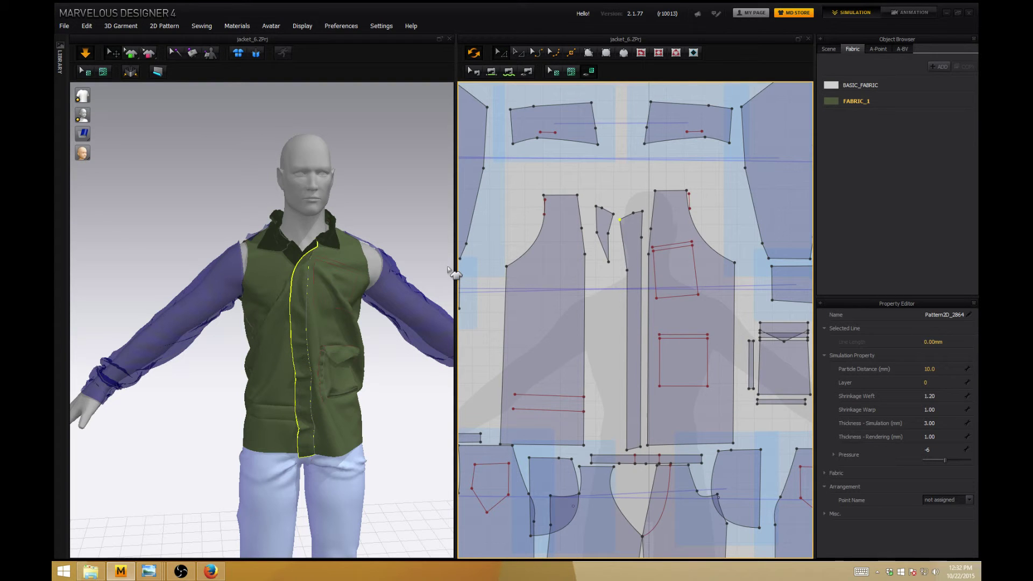
{"action": "left_click", "coordinate": [411, 232]}
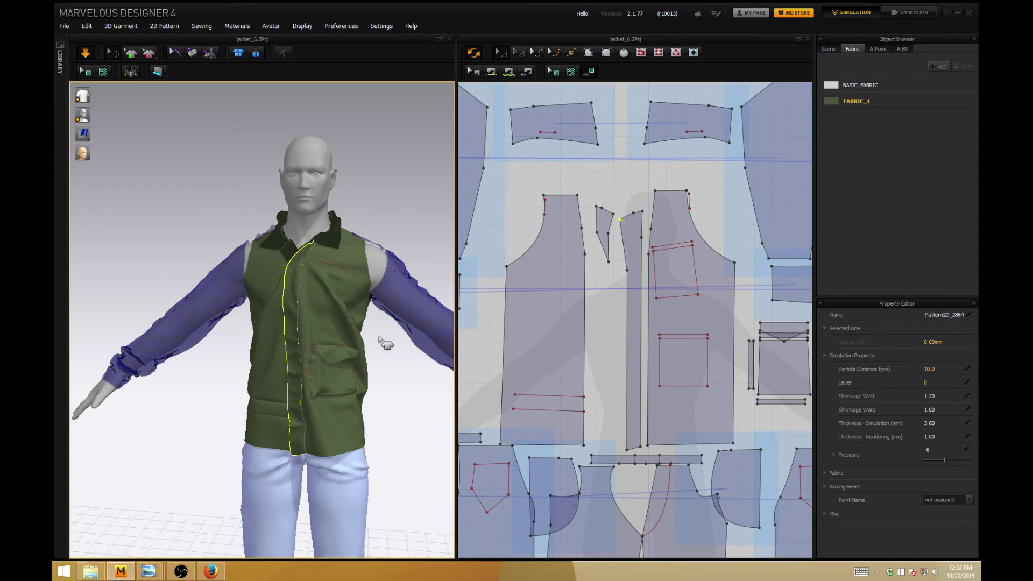
- Examine the collar piece and the drape of the jacket from the front, back and side during simulation
{"action": "right_click_drag", "start_coordinate": [383, 341], "coordinate": [352, 274]}
{"action": "left_click", "coordinate": [339, 266]}
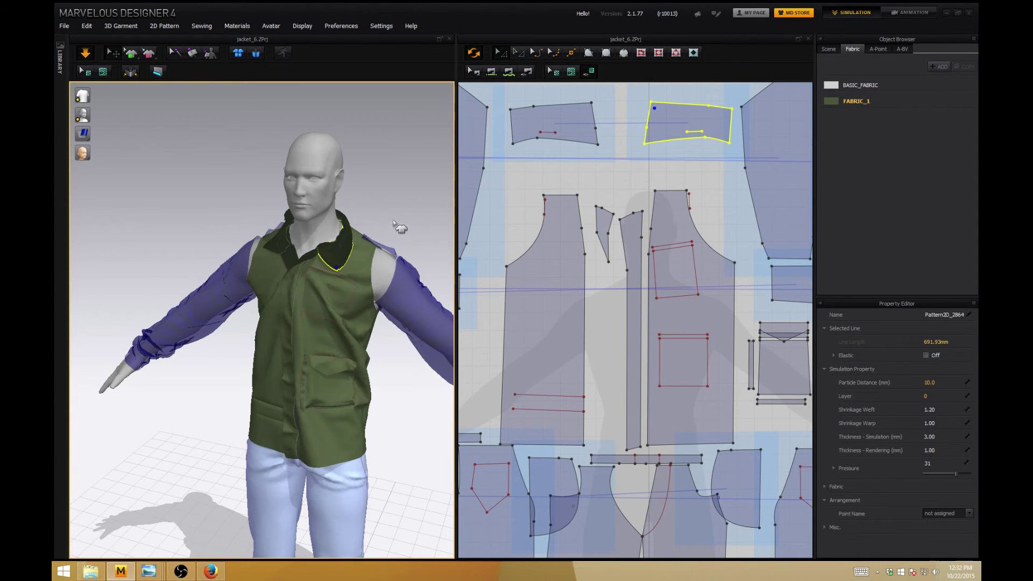
{"action": "right_click_drag", "start_coordinate": [397, 226], "coordinate": [369, 231]}
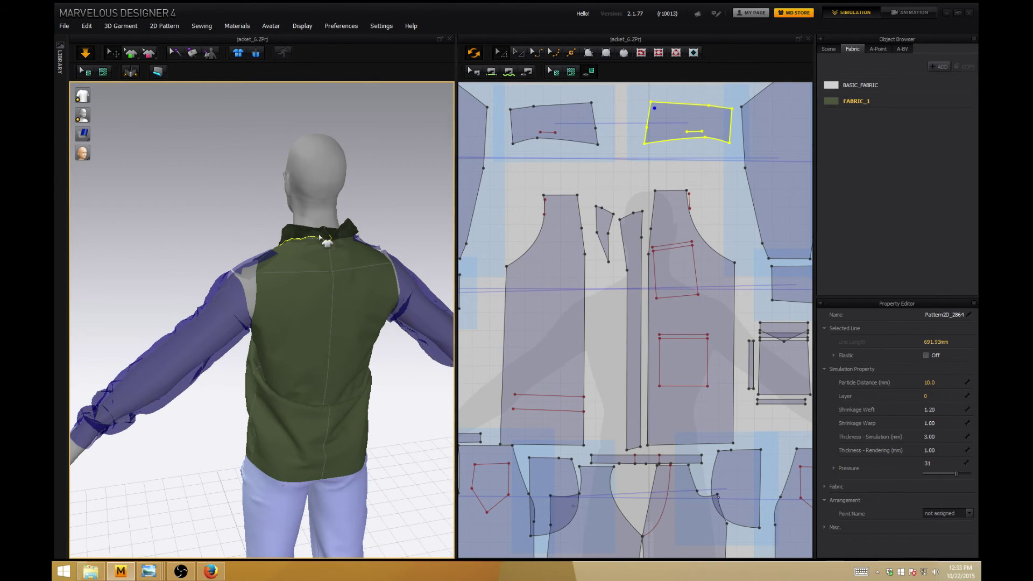
{"action": "middle_click_drag", "start_coordinate": [628, 226], "coordinate": [611, 344]}
{"action": "middle_click_drag", "start_coordinate": [645, 238], "coordinate": [608, 282]}
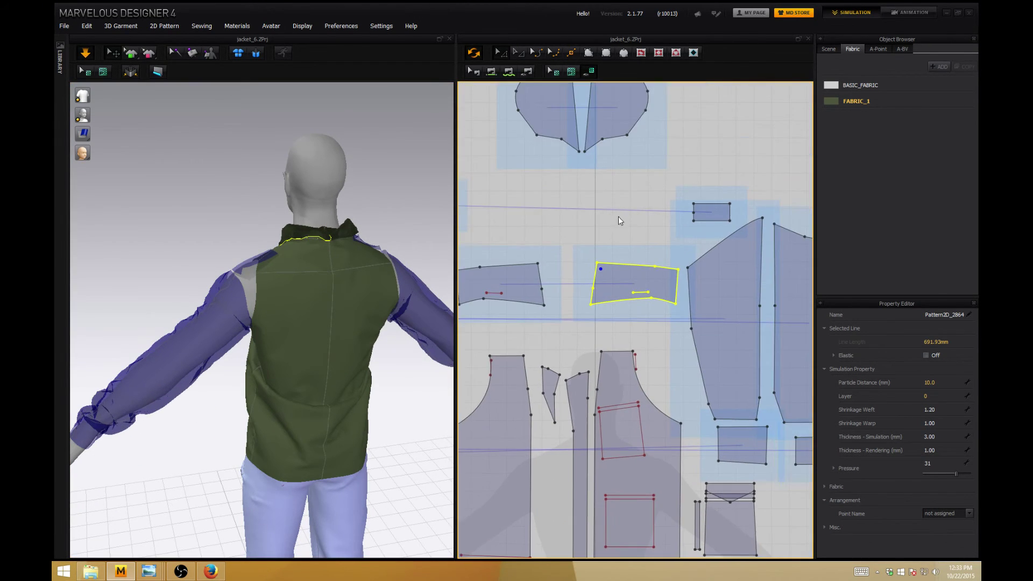
{"action": "left_click", "coordinate": [619, 221]}
{"action": "left_click", "coordinate": [613, 285]}
{"action": "right_click_drag", "start_coordinate": [368, 223], "coordinate": [368, 239]}
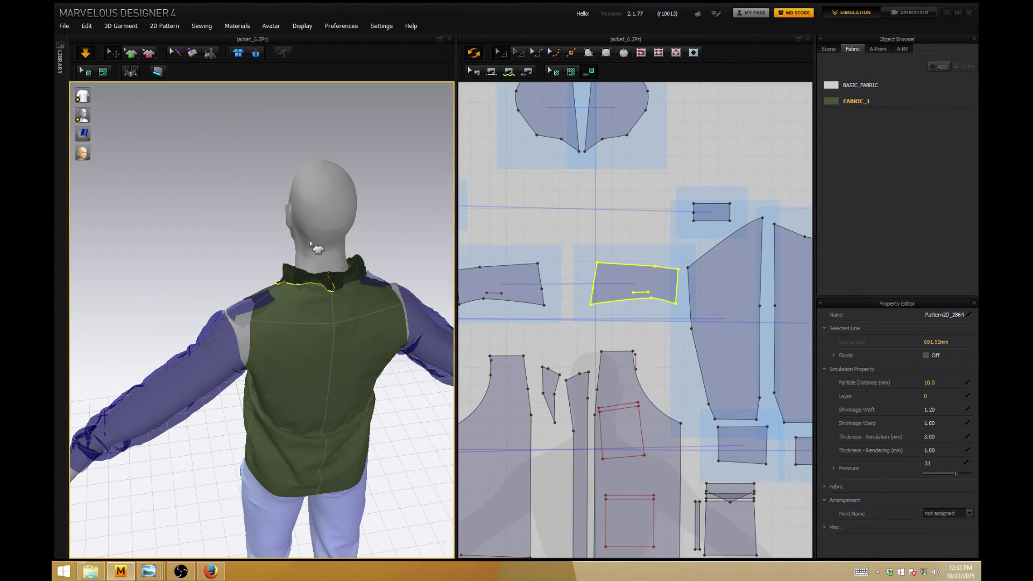
{"action": "right_click_drag", "start_coordinate": [376, 249], "coordinate": [426, 229]}
{"action": "right_click_drag", "start_coordinate": [504, 215], "coordinate": [571, 208]}
{"action": "right_click_drag", "start_coordinate": [405, 344], "coordinate": [406, 348]}
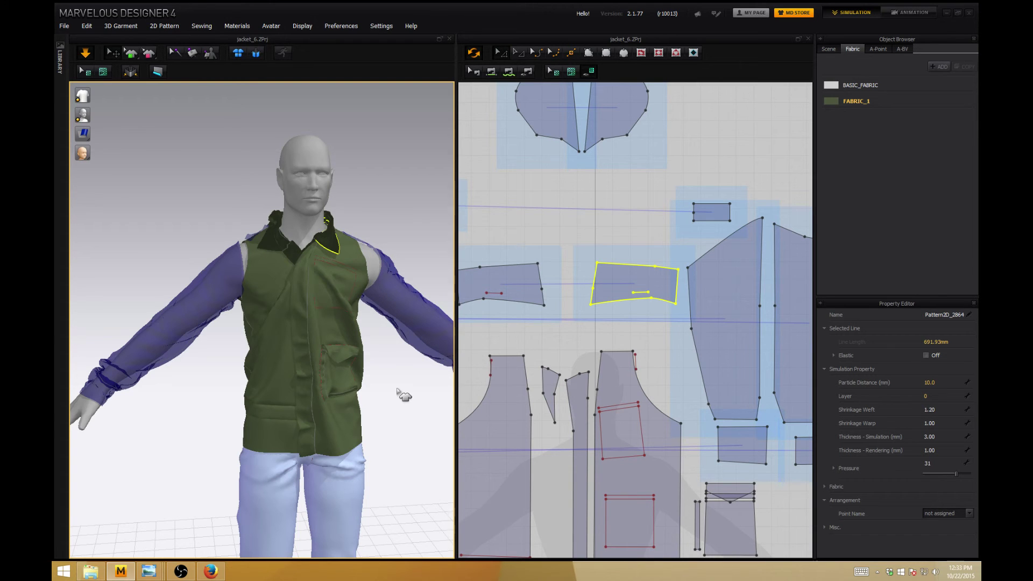
{"action": "right_click_drag", "start_coordinate": [246, 376], "coordinate": [255, 371]}
- Lower the underarm corner of the front panel with two internal lines near its hem slightly
{"action": "left_click", "coordinate": [263, 304]}
{"action": "middle_click_drag", "start_coordinate": [504, 410], "coordinate": [585, 359]}
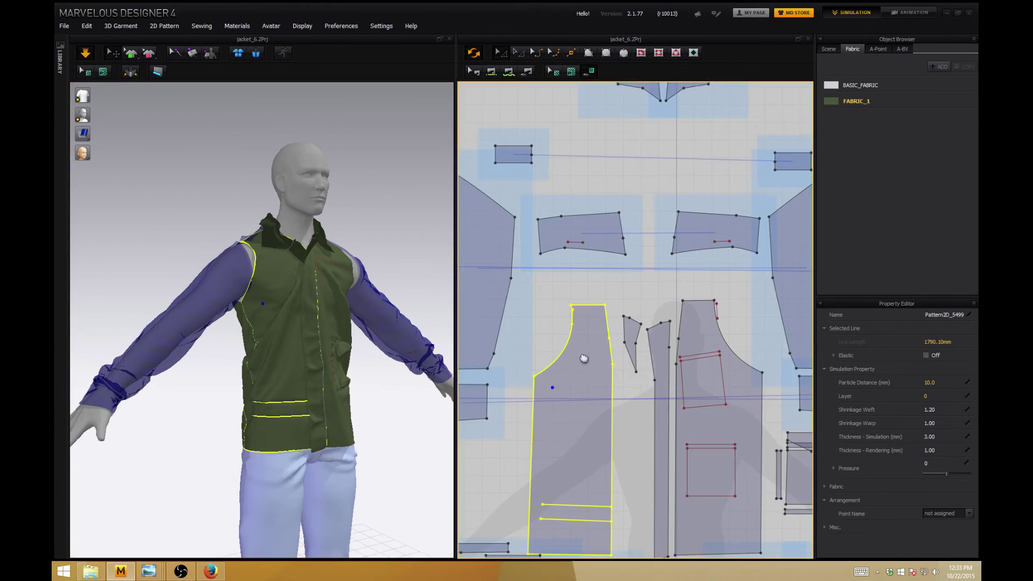
{"action": "right_click_drag", "start_coordinate": [584, 358], "coordinate": [599, 344]}
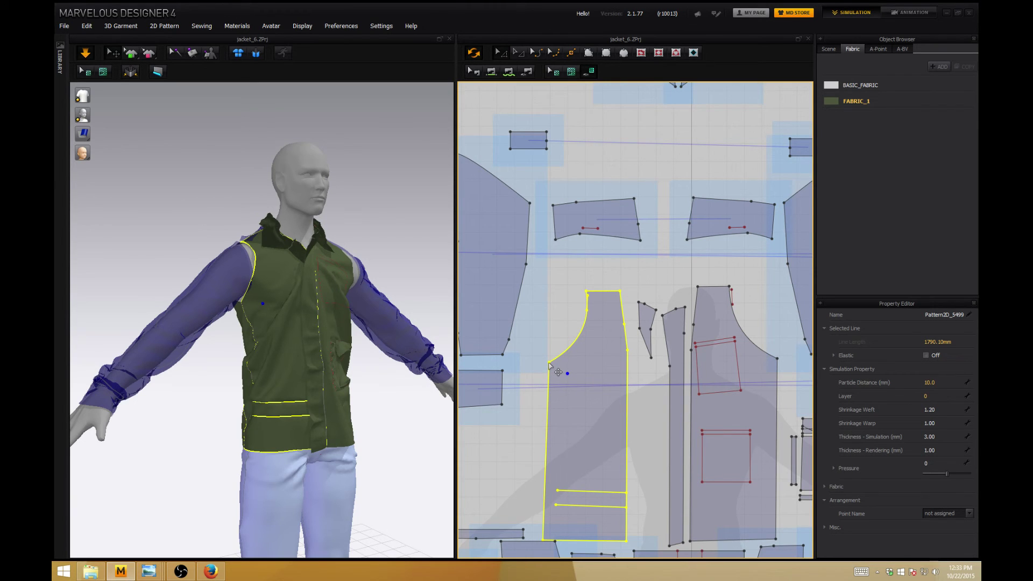
{"action": "left_click_drag", "start_coordinate": [550, 363], "coordinate": [549, 367]}
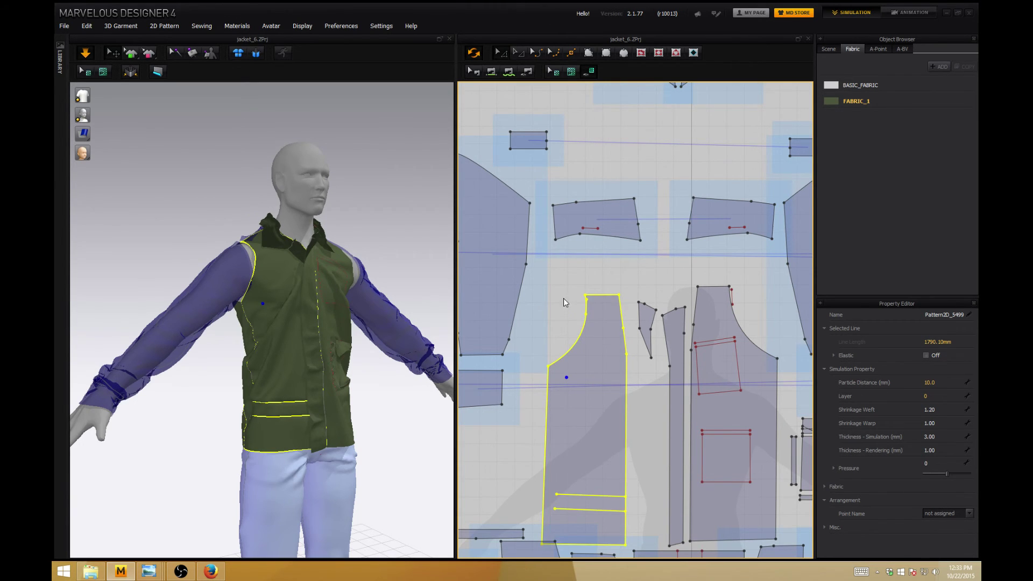
{"action": "left_click", "coordinate": [586, 263]}
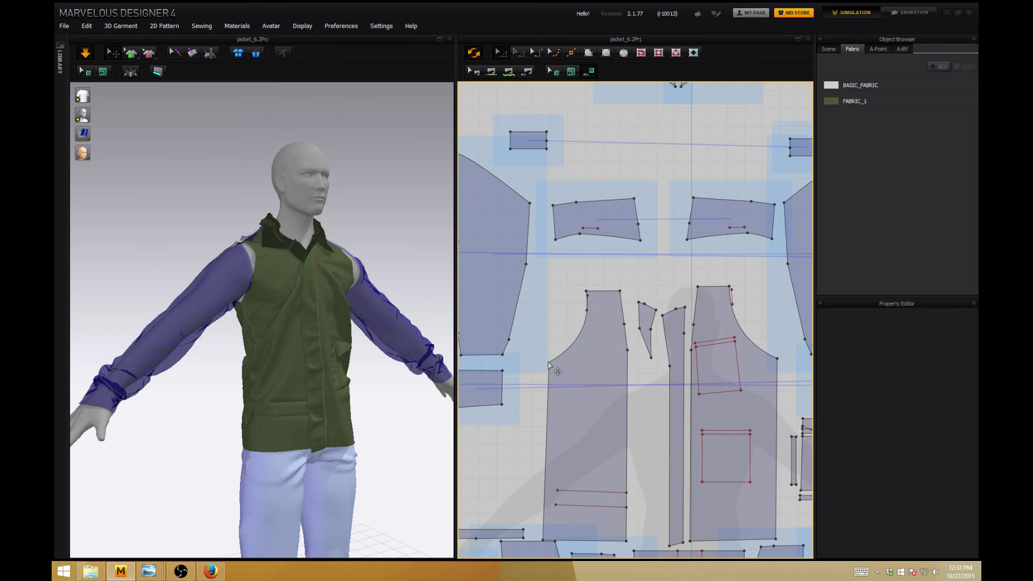
{"action": "left_click", "coordinate": [549, 363]}
{"action": "left_click_drag", "start_coordinate": [549, 365], "coordinate": [549, 366]}
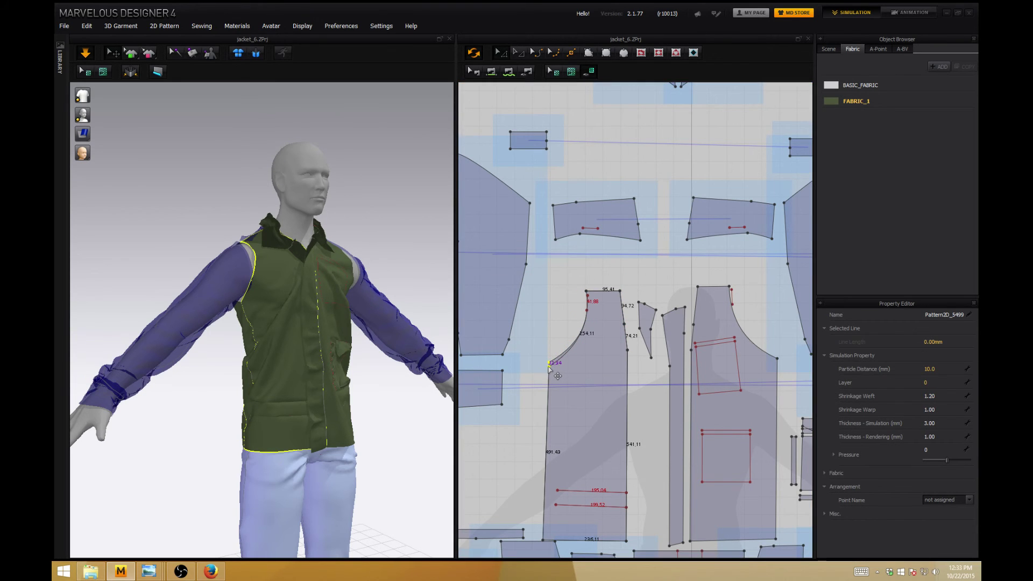
{"action": "left_click", "coordinate": [549, 367]}
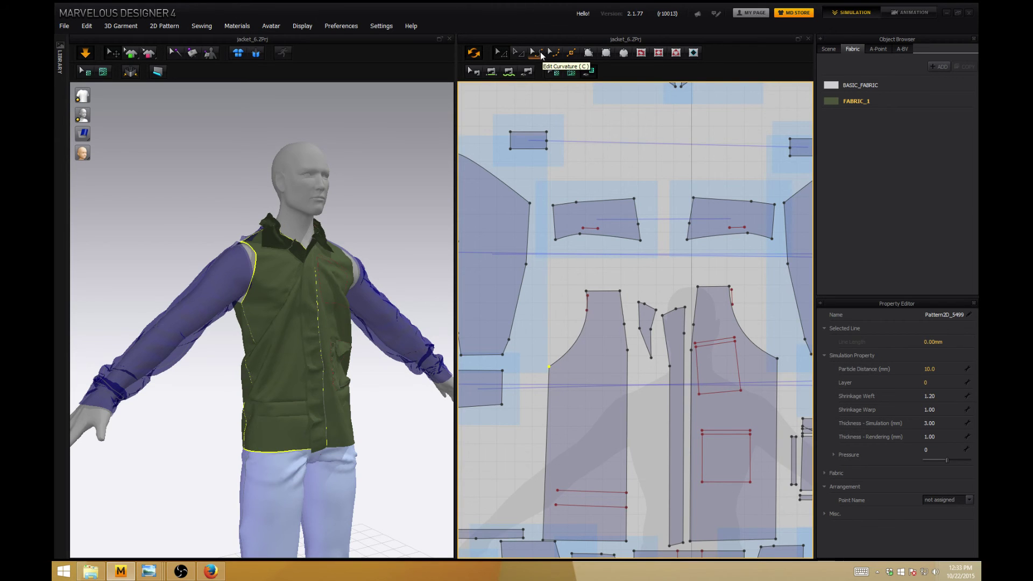
- Add a point on the lower part of that panel's armhole curve and shift it slightly into the panel
{"action": "left_click", "coordinate": [575, 345]}
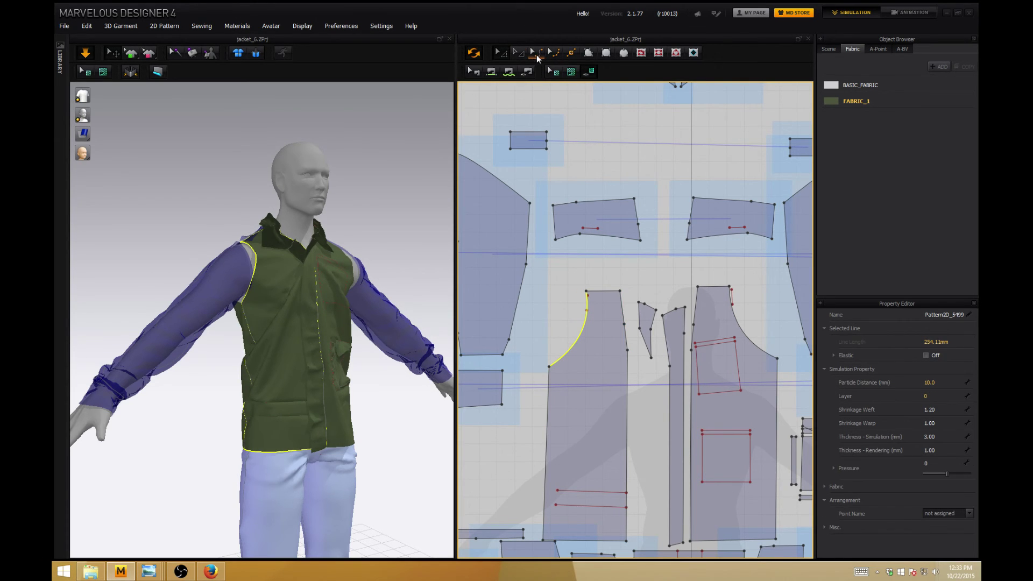
{"action": "left_click", "coordinate": [569, 57]}
{"action": "left_click", "coordinate": [565, 355]}
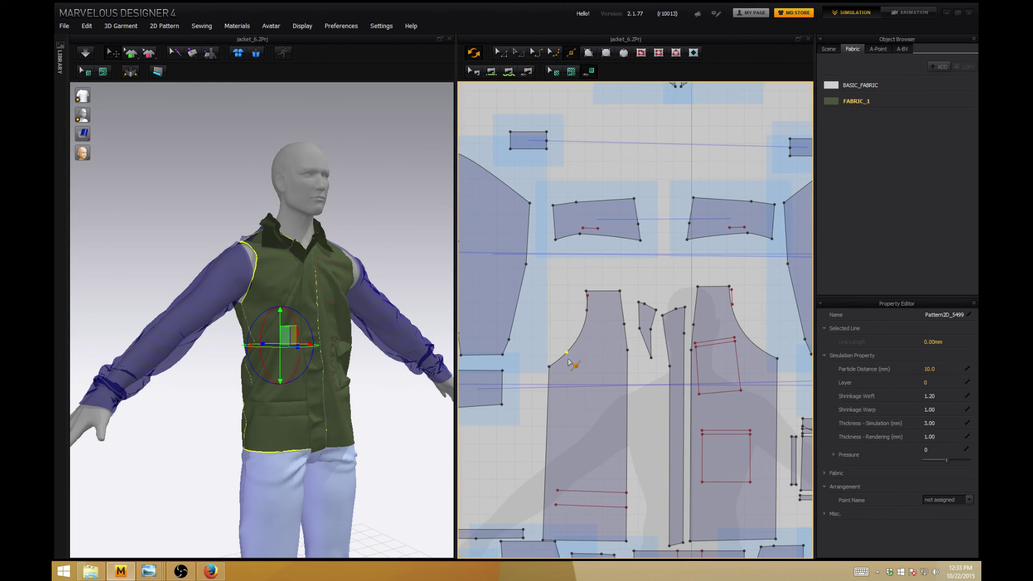
{"action": "left_click", "coordinate": [500, 53]}
{"action": "left_click", "coordinate": [585, 437]}
{"action": "left_click", "coordinate": [567, 353]}
{"action": "left_click_drag", "start_coordinate": [567, 353], "coordinate": [568, 355]}
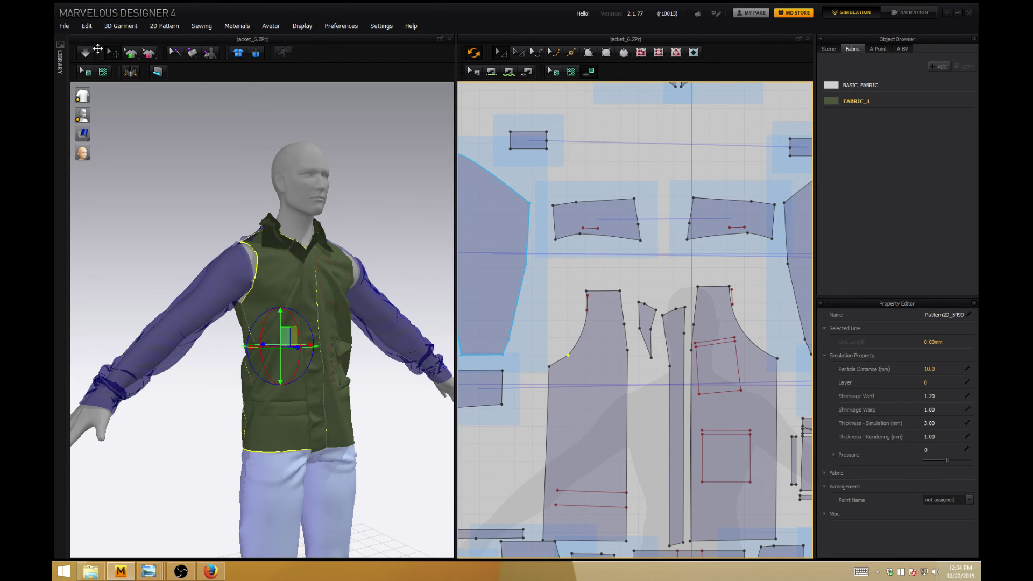
- Resume the simulation and move the added armhole point further down into the panel, about level with the underarm corner
{"action": "left_click", "coordinate": [86, 54]}
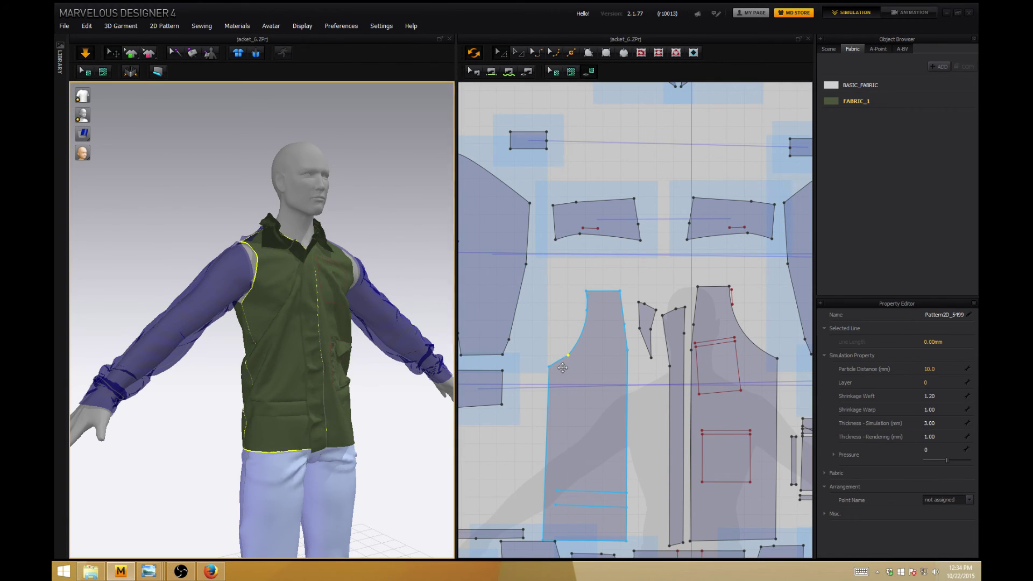
{"action": "key", "text": "space"}
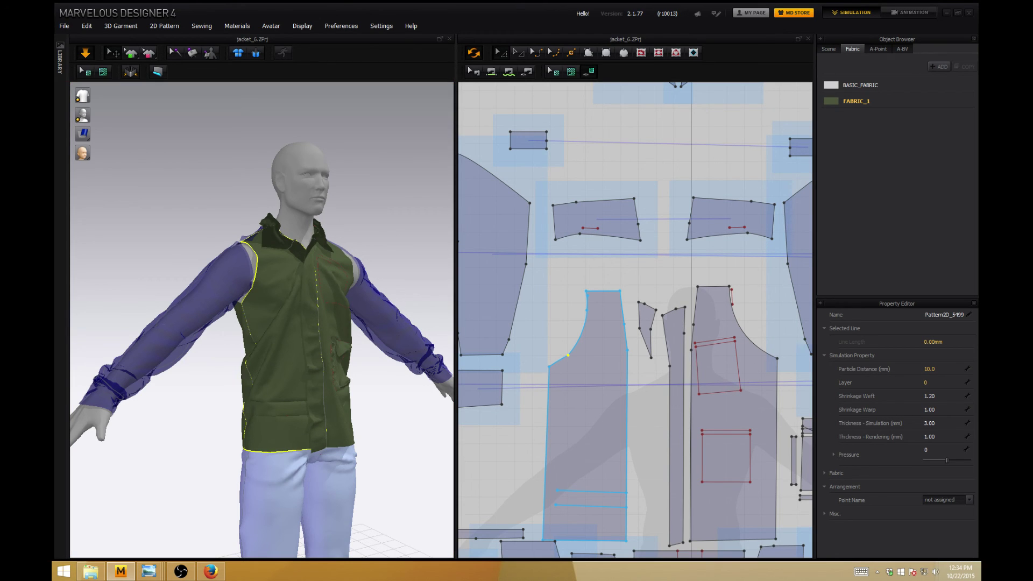
{"action": "key", "text": "alt+Tab"}
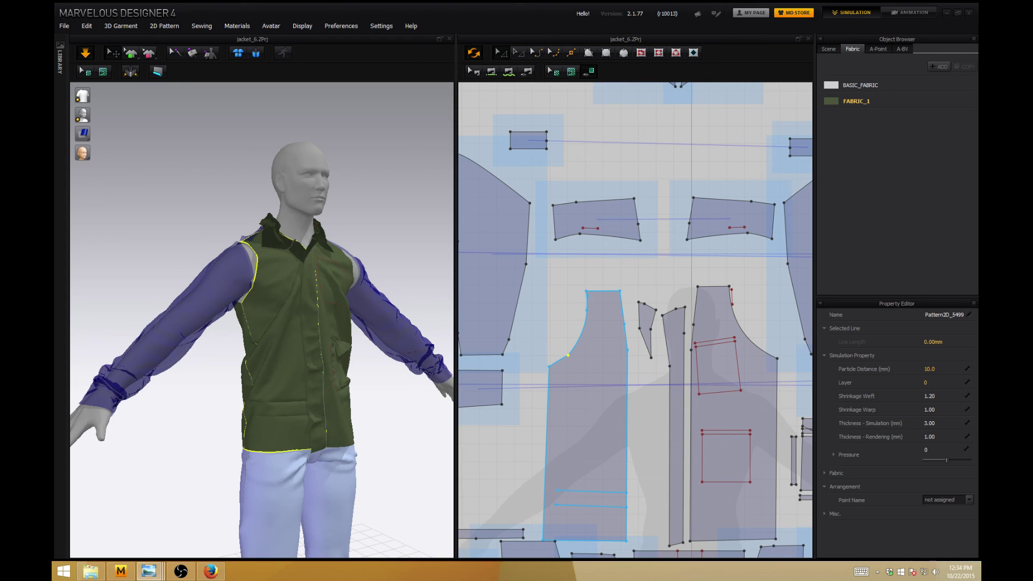
{"action": "left_click", "coordinate": [569, 361]}
{"action": "left_click_drag", "start_coordinate": [569, 361], "coordinate": [570, 369]}
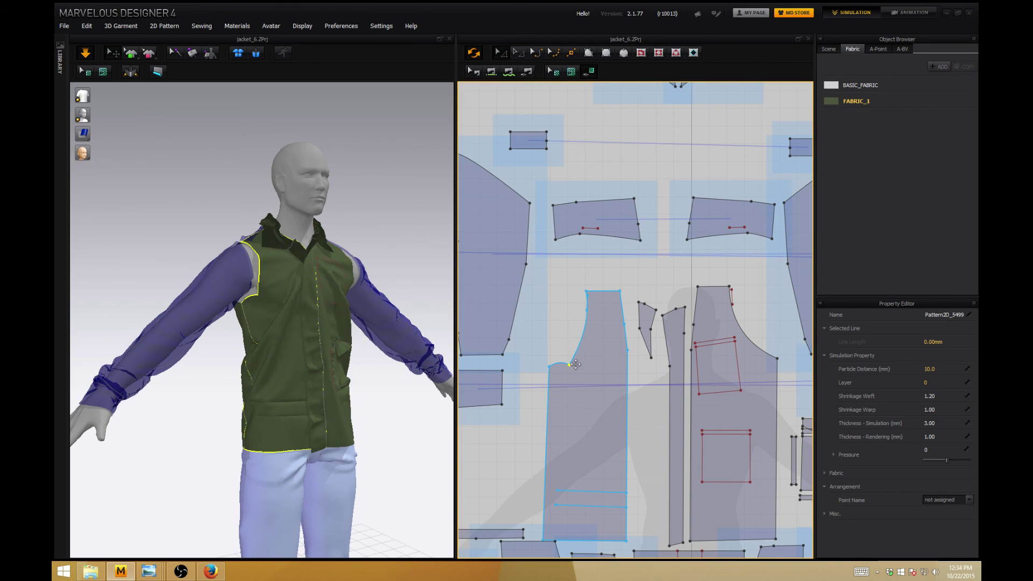
- Reshape the short segment between the underarm corner and the added armhole point into a shallow inward curve with Edit Curvature
{"action": "left_click", "coordinate": [544, 98]}
{"action": "left_click", "coordinate": [537, 55]}
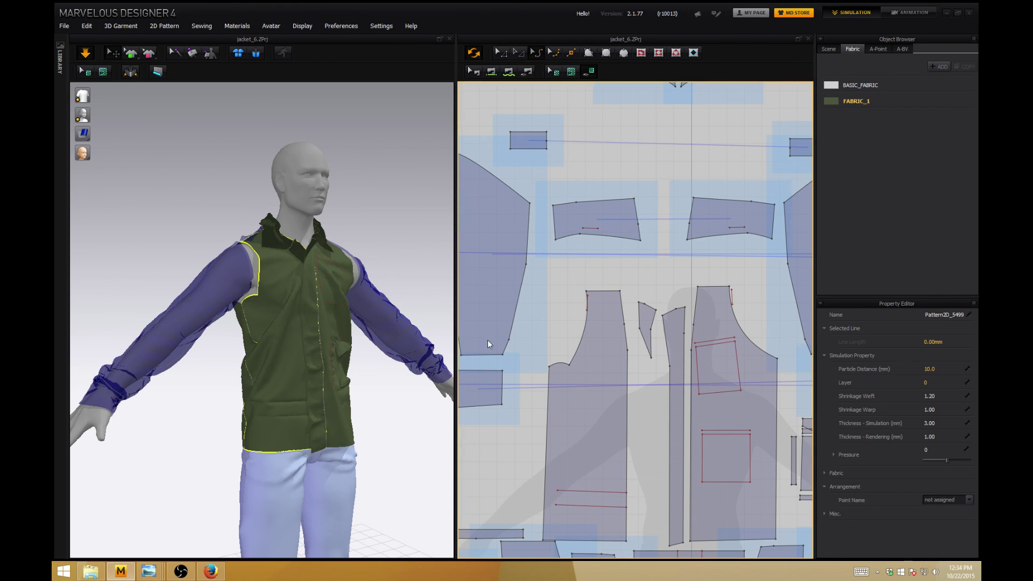
{"action": "left_click", "coordinate": [557, 371]}
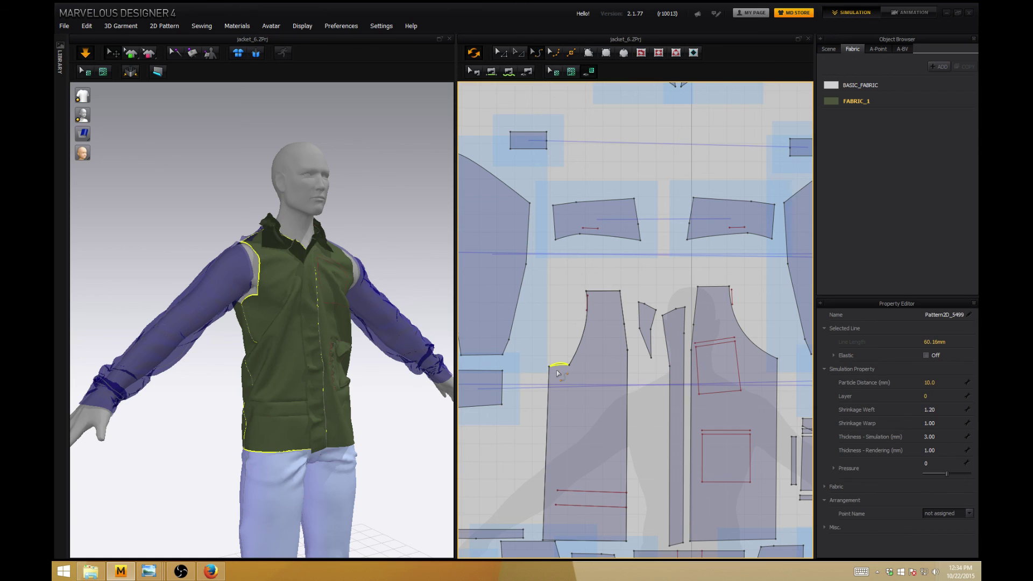
{"action": "left_click_drag", "start_coordinate": [557, 375], "coordinate": [568, 368]}
{"action": "left_click", "coordinate": [501, 52]}
{"action": "left_click", "coordinate": [575, 357]}
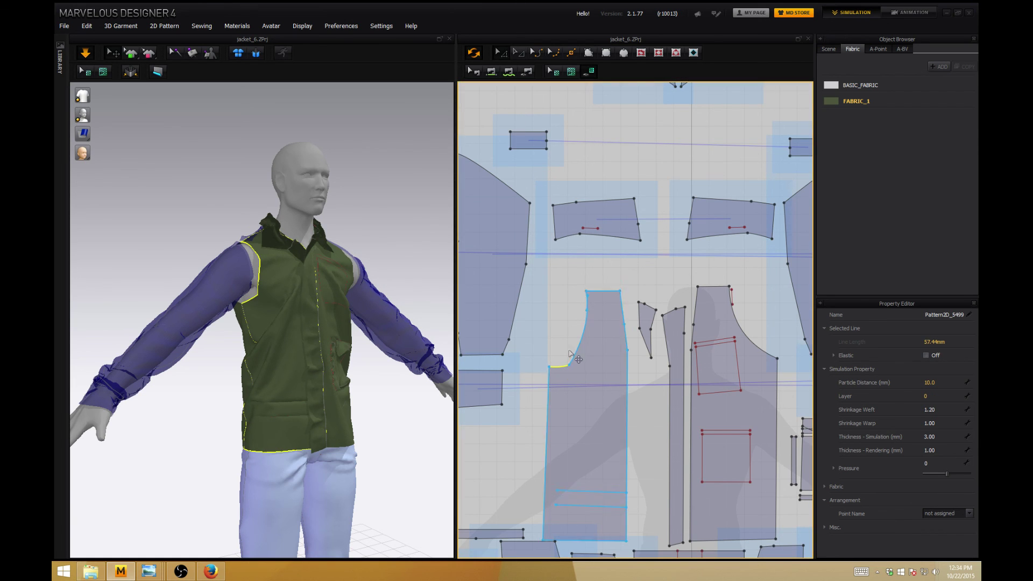
{"action": "left_click", "coordinate": [568, 350]}
{"action": "left_click", "coordinate": [571, 367]}
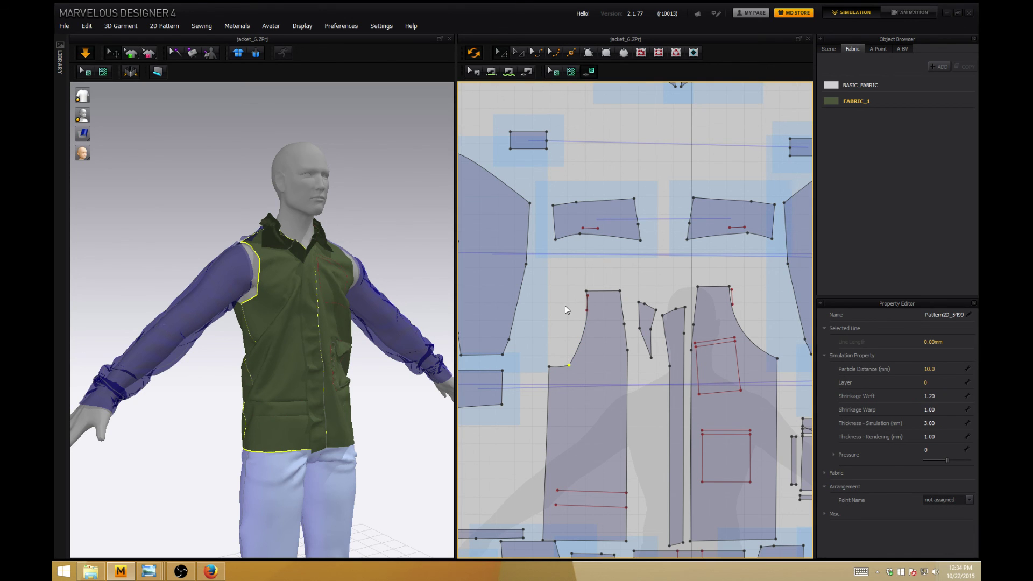
- Add a point on the lower part of the armhole curve of the front panel with the two pockets
{"action": "right_click_drag", "start_coordinate": [385, 223], "coordinate": [366, 210]}
{"action": "right_click_drag", "start_coordinate": [658, 220], "coordinate": [589, 170]}
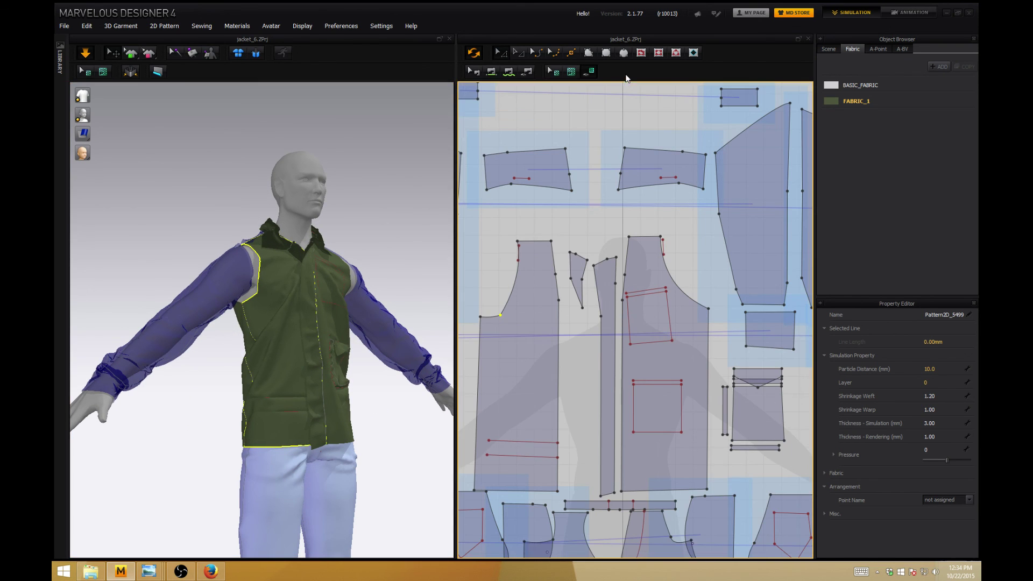
{"action": "left_click", "coordinate": [572, 52]}
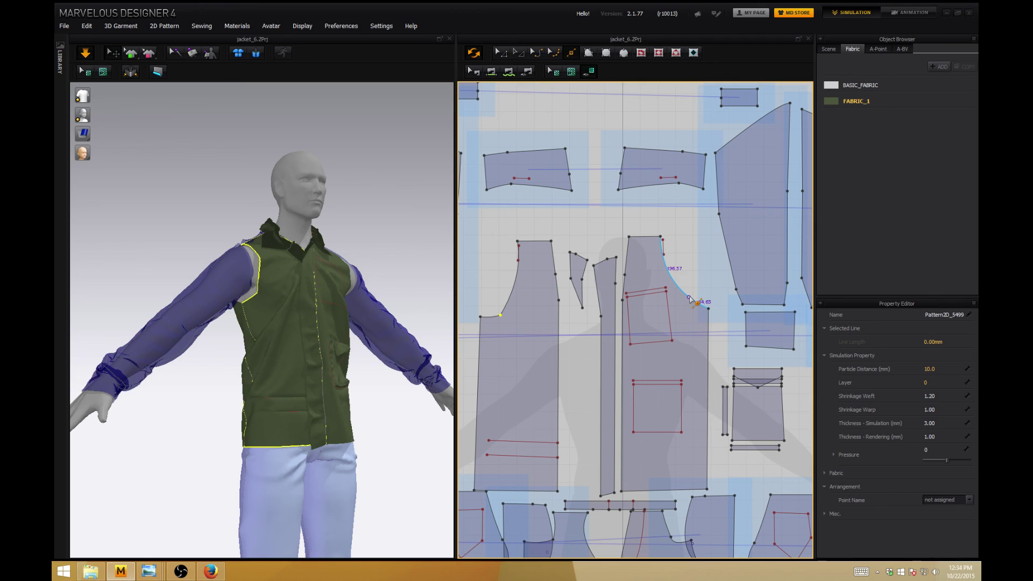
{"action": "left_click", "coordinate": [690, 299]}
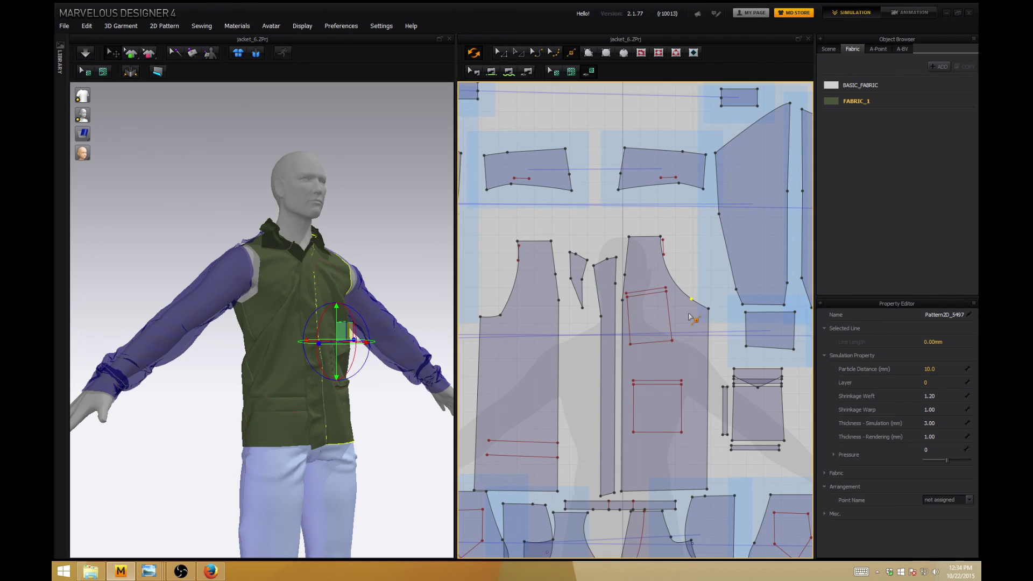